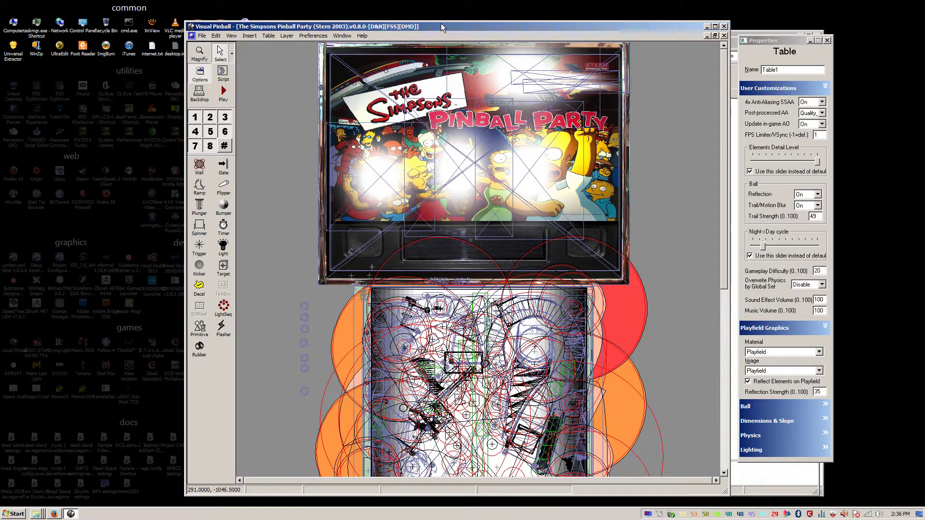
Show the table's backdrop settings and export the _simpsons_stern image from the Image Manager as _simpsons_stern.png into the Tables folder.
{"action": "left_click_drag", "start_coordinate": [264, 30], "coordinate": [250, 30]}
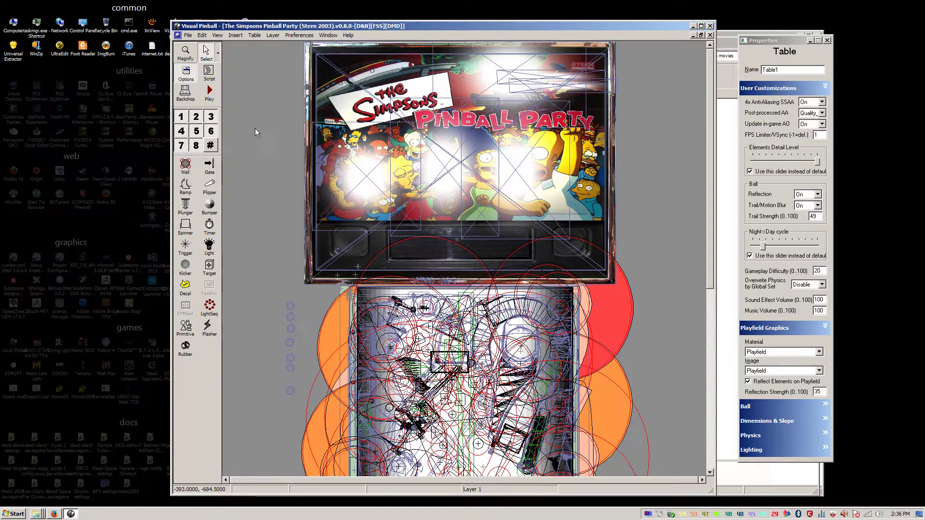
{"action": "left_click", "coordinate": [186, 92]}
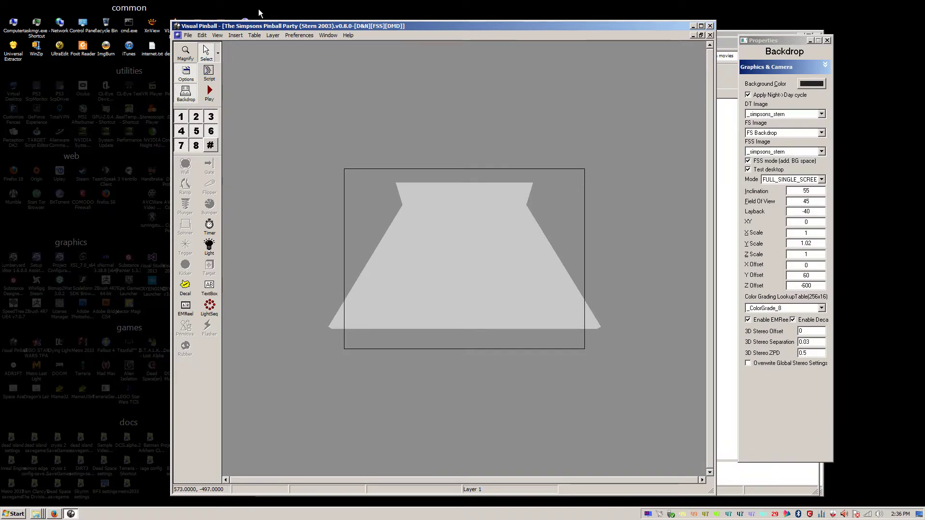
{"action": "left_click", "coordinate": [255, 35]}
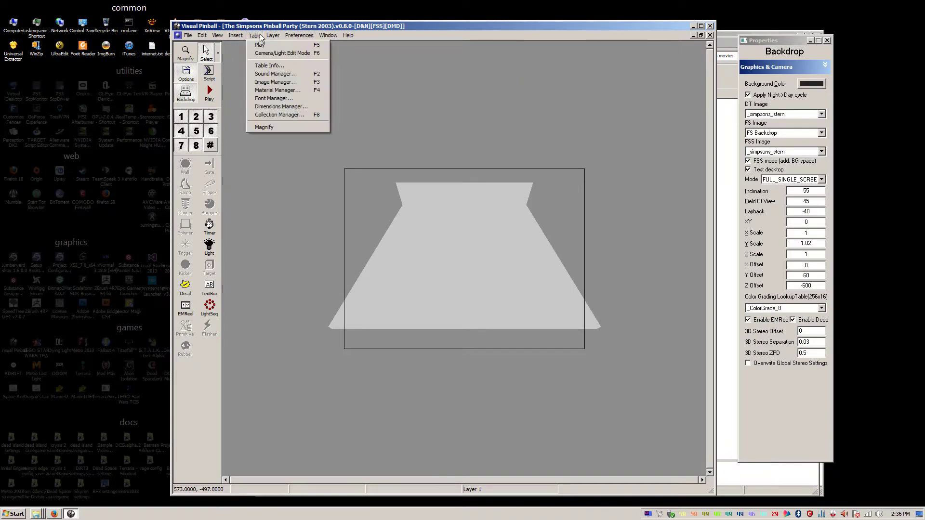
{"action": "left_click", "coordinate": [267, 82]}
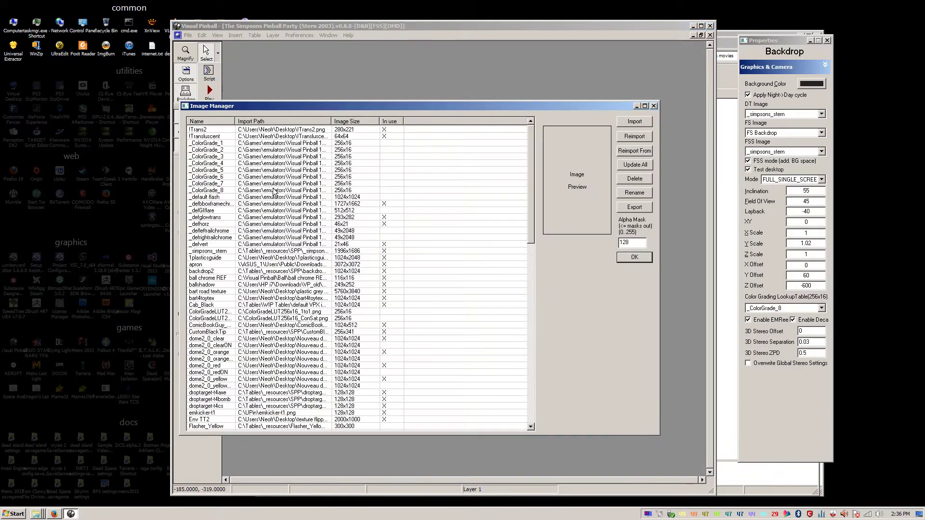
{"action": "left_click", "coordinate": [218, 251]}
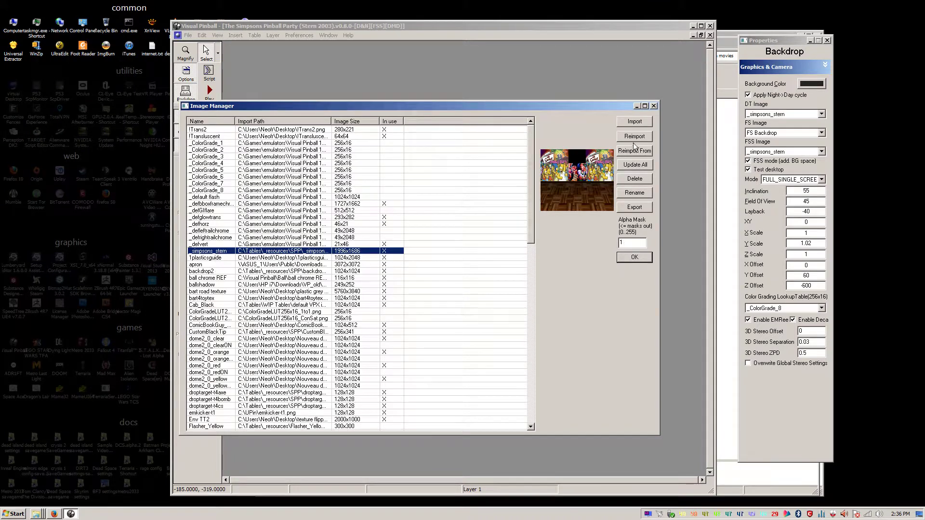
{"action": "left_click", "coordinate": [634, 210]}
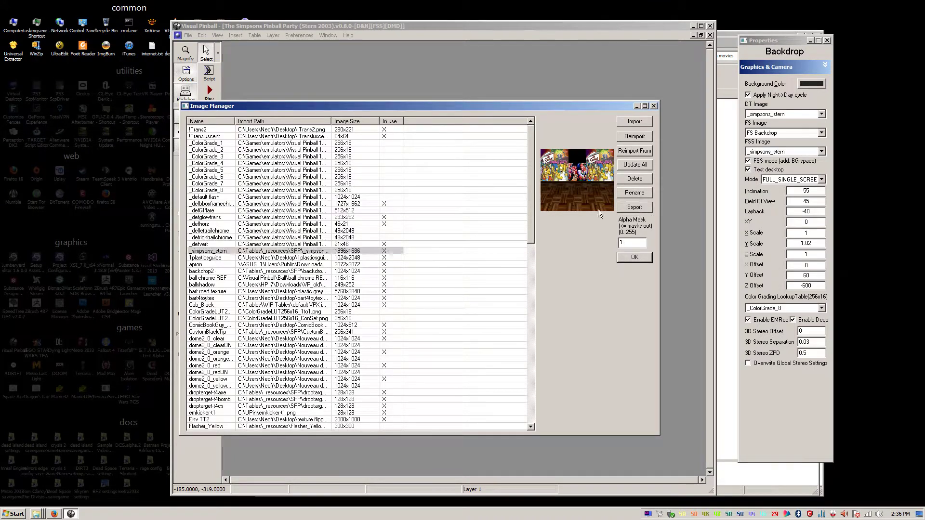
{"action": "left_click", "coordinate": [626, 209]}
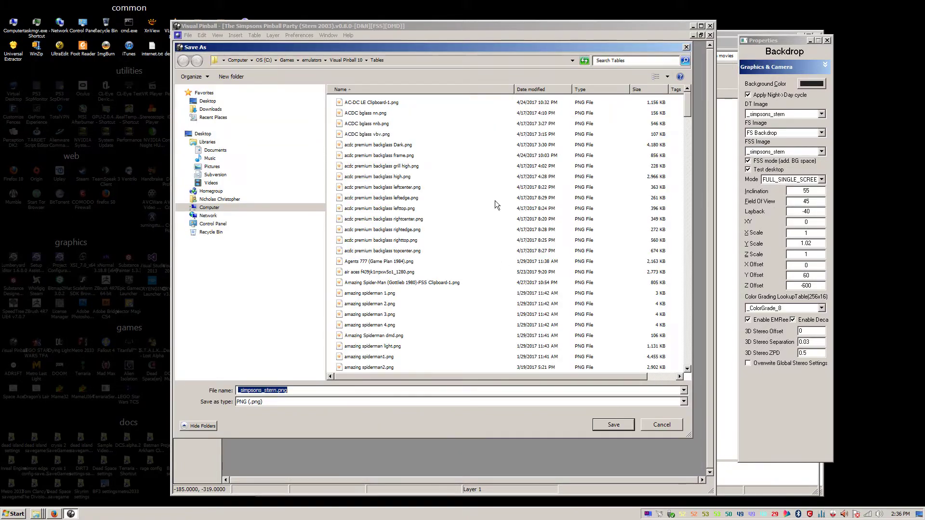
{"action": "left_click", "coordinate": [614, 424]}
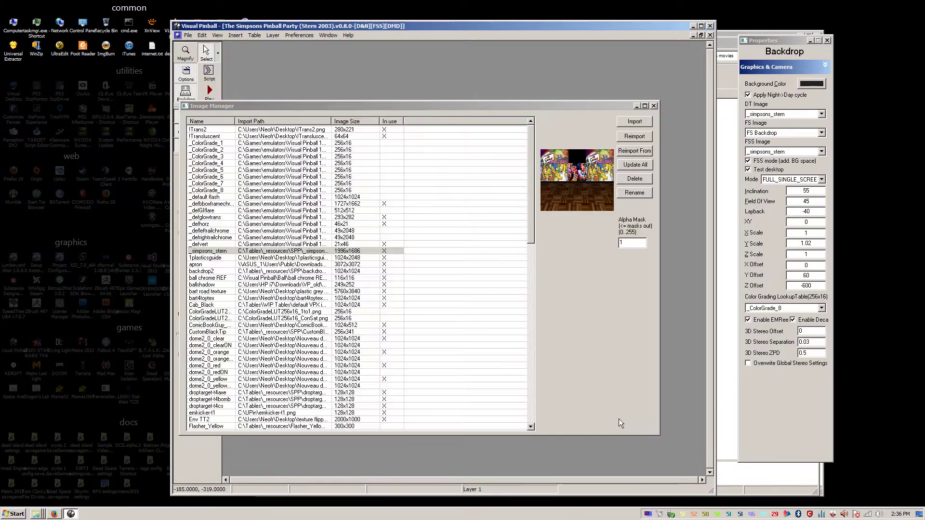
{"action": "left_click", "coordinate": [639, 260]}
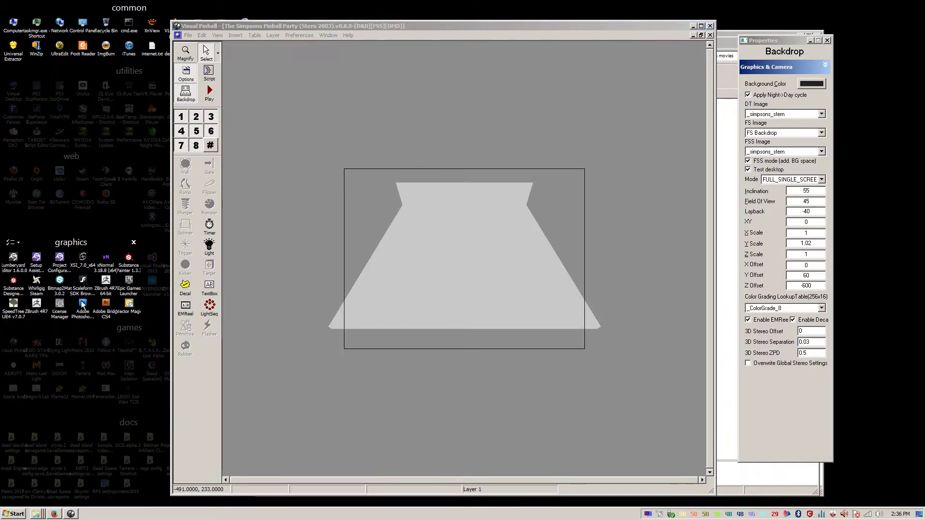
Switch to the Tables folder, sort it by date modified and open _simpsons_stern.png in Photoshop.
{"action": "left_click", "coordinate": [22, 515]}
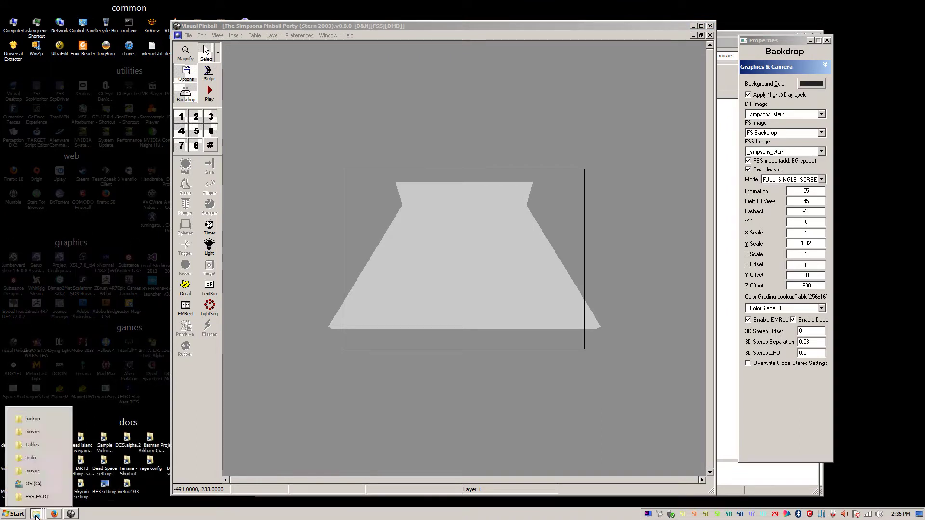
{"action": "left_click", "coordinate": [48, 453]}
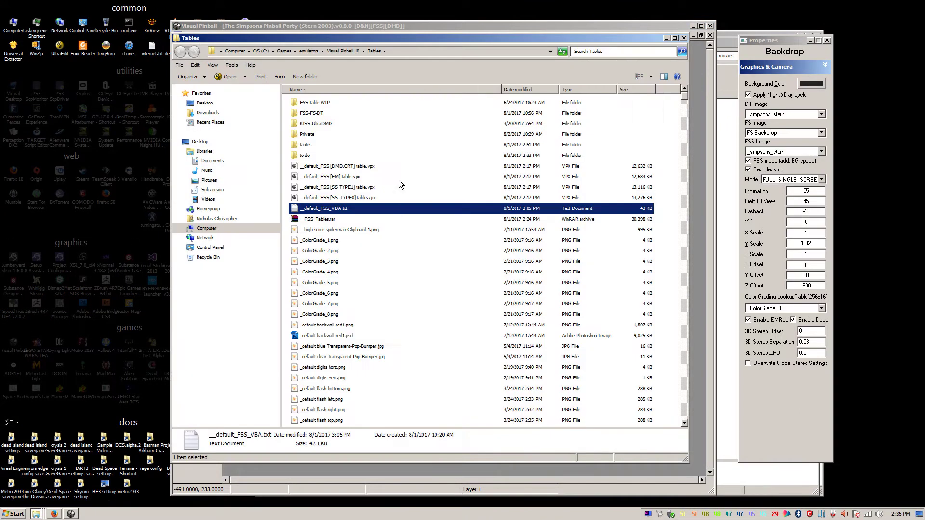
{"action": "left_click", "coordinate": [531, 90]}
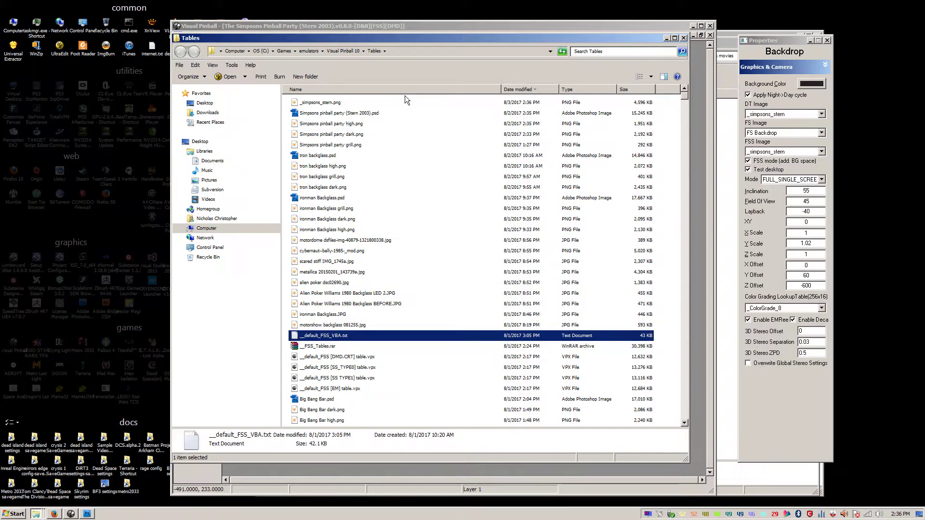
{"action": "left_click", "coordinate": [387, 103]}
{"action": "left_click_drag", "start_coordinate": [394, 42], "coordinate": [514, 48]}
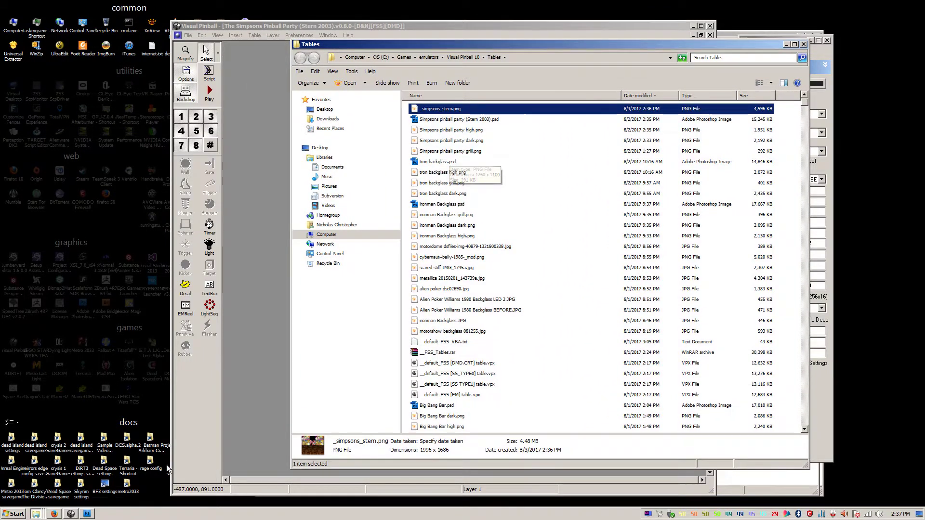
{"action": "left_click", "coordinate": [90, 512]}
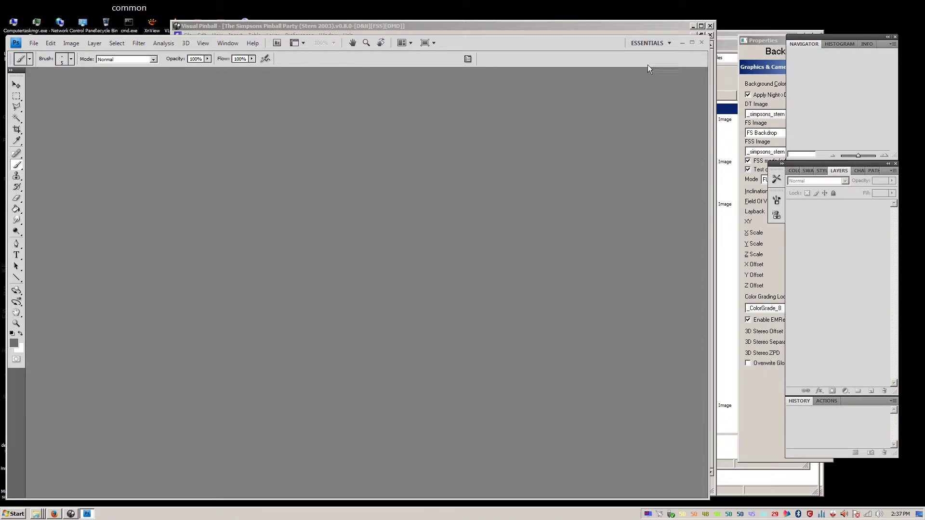
{"action": "left_click", "coordinate": [729, 38]}
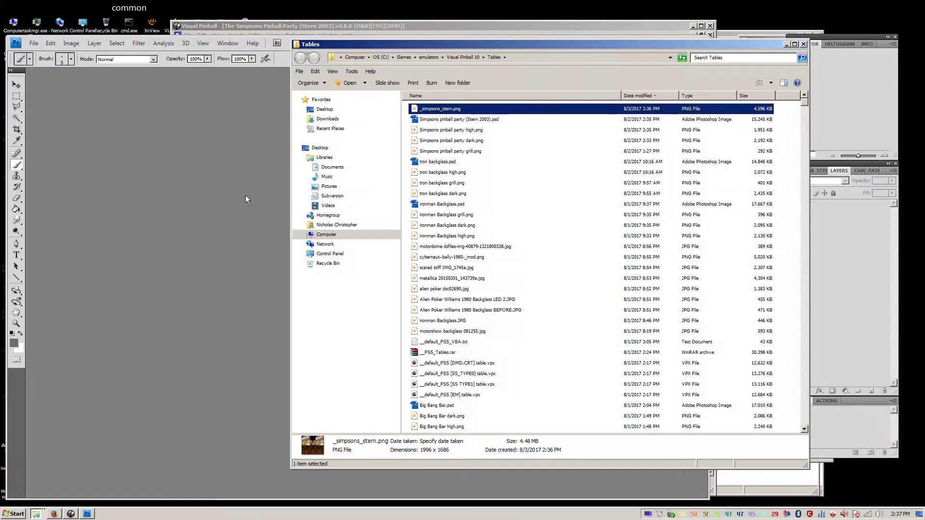
{"action": "left_click", "coordinate": [79, 201]}
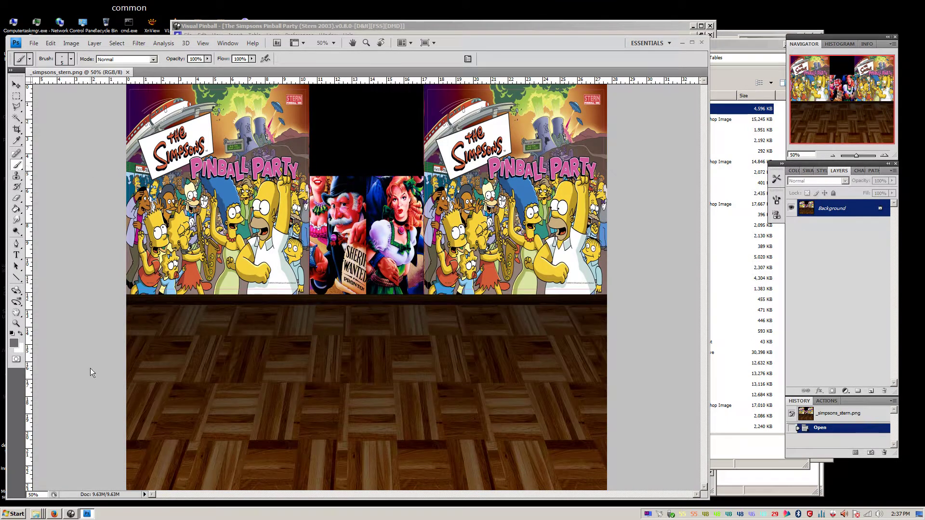
Select the whole wall artwork above the wooden floor, across the full image width, with a rectangular marquee.
{"action": "left_click", "coordinate": [16, 96]}
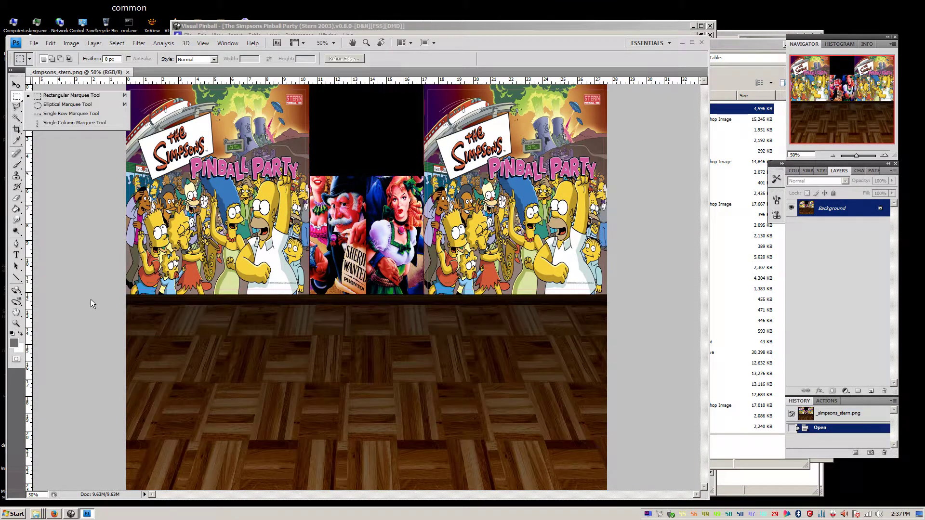
{"action": "left_click_drag", "start_coordinate": [114, 295], "coordinate": [614, 81]}
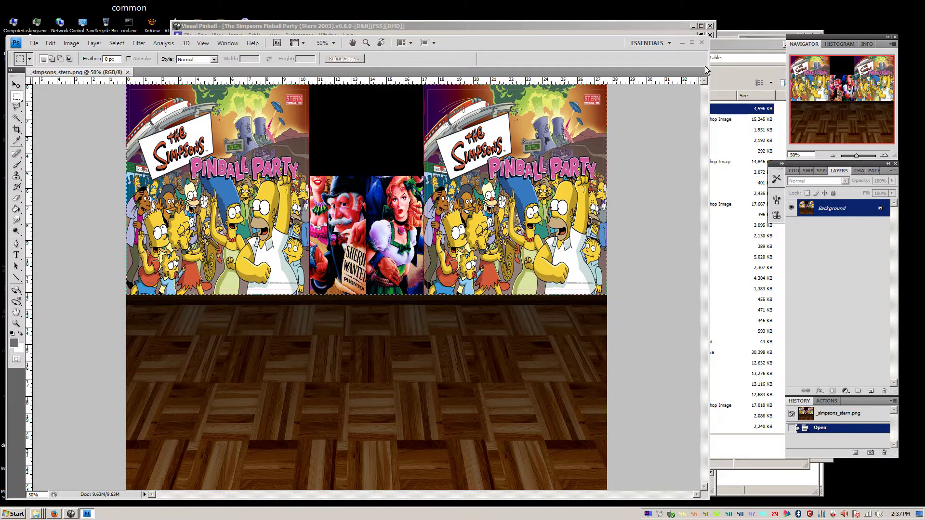
{"action": "left_click", "coordinate": [51, 43]}
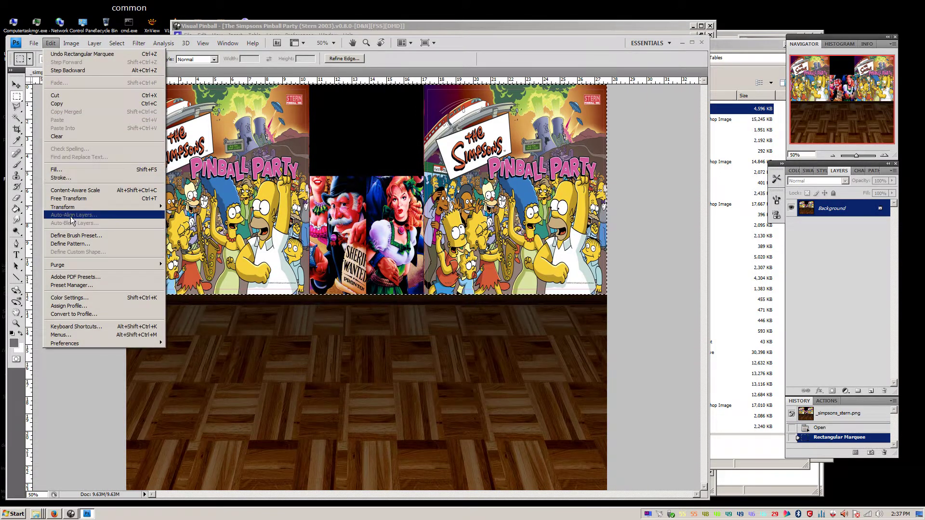
{"action": "mouse_move", "coordinate": [72, 43]}
{"action": "mouse_move", "coordinate": [111, 67]}
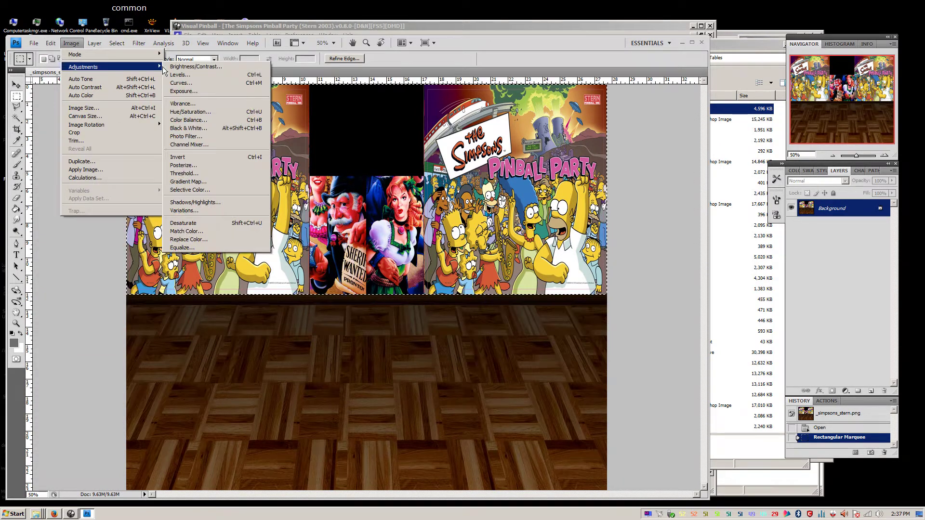
{"action": "left_click", "coordinate": [178, 75]}
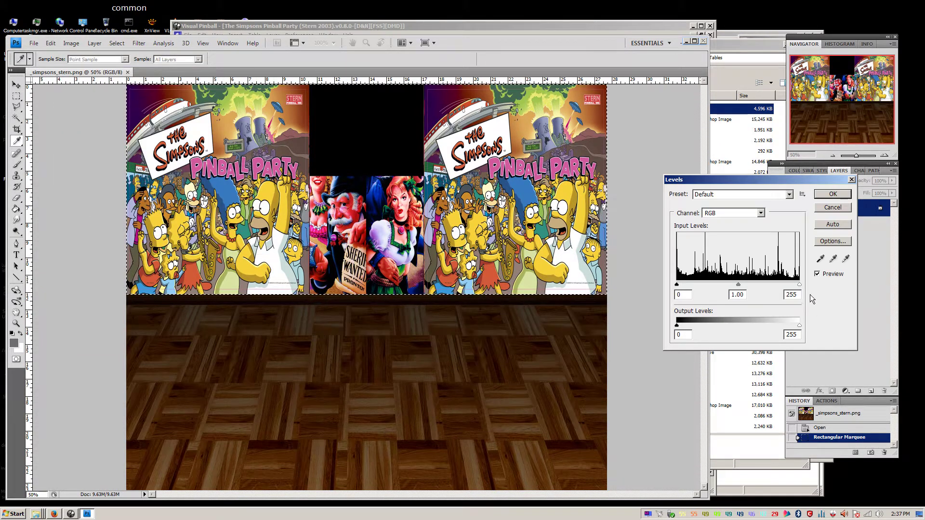
{"action": "left_click_drag", "start_coordinate": [677, 284], "coordinate": [697, 285]}
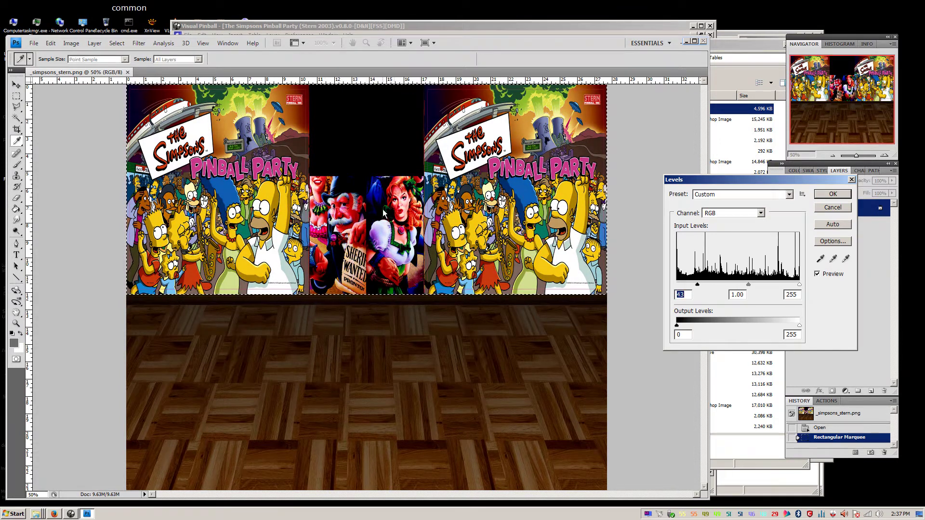
{"action": "left_click", "coordinate": [840, 210]}
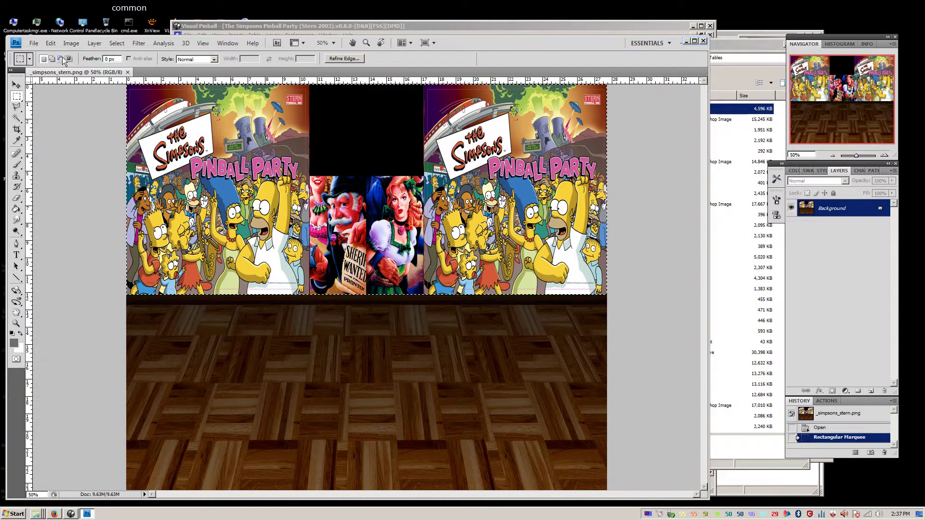
Darken the selected wall artwork with an Exposure adjustment of about -1.44 and gamma correction 0.77.
{"action": "left_click", "coordinate": [71, 43]}
{"action": "mouse_move", "coordinate": [86, 67]}
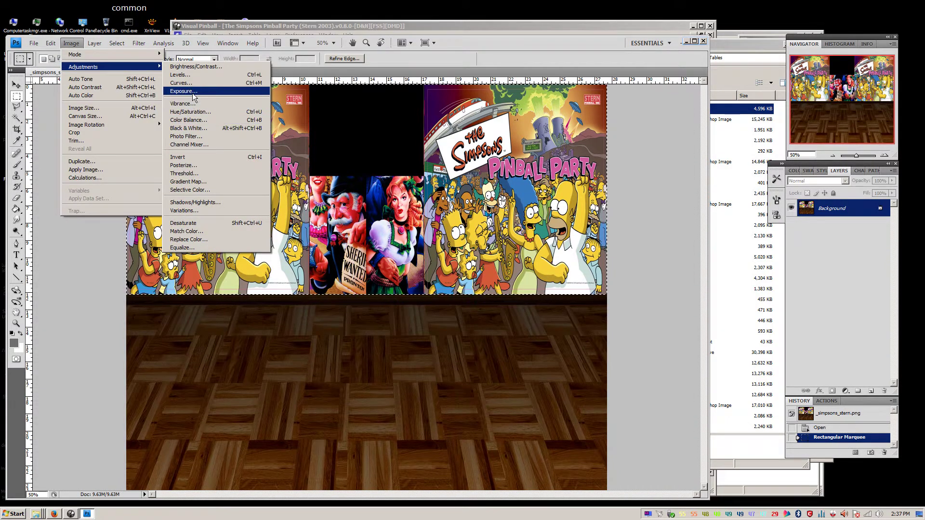
{"action": "left_click", "coordinate": [184, 91]}
{"action": "left_click_drag", "start_coordinate": [669, 262], "coordinate": [650, 262]}
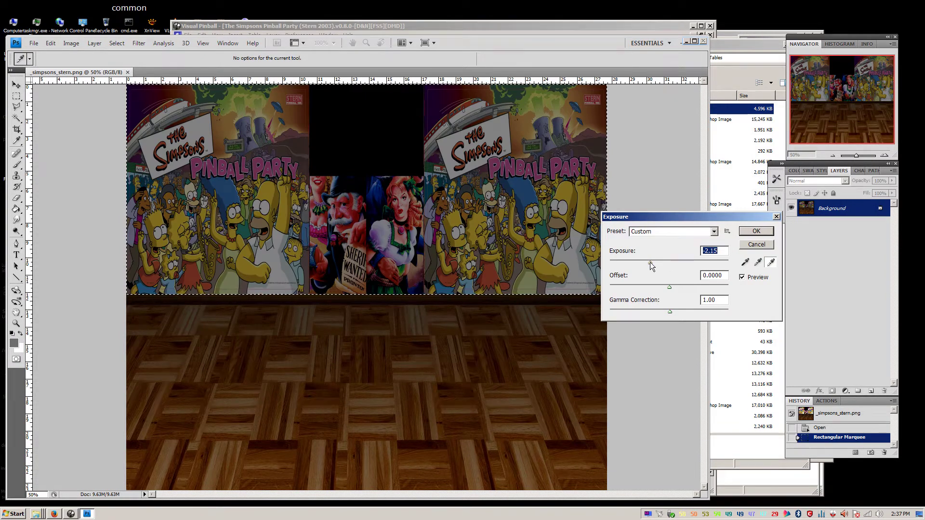
{"action": "mouse_move", "coordinate": [663, 310]}
{"action": "left_mouse_down"}
{"action": "mouse_move", "coordinate": [653, 311]}
{"action": "mouse_move", "coordinate": [681, 312]}
{"action": "left_mouse_up"}
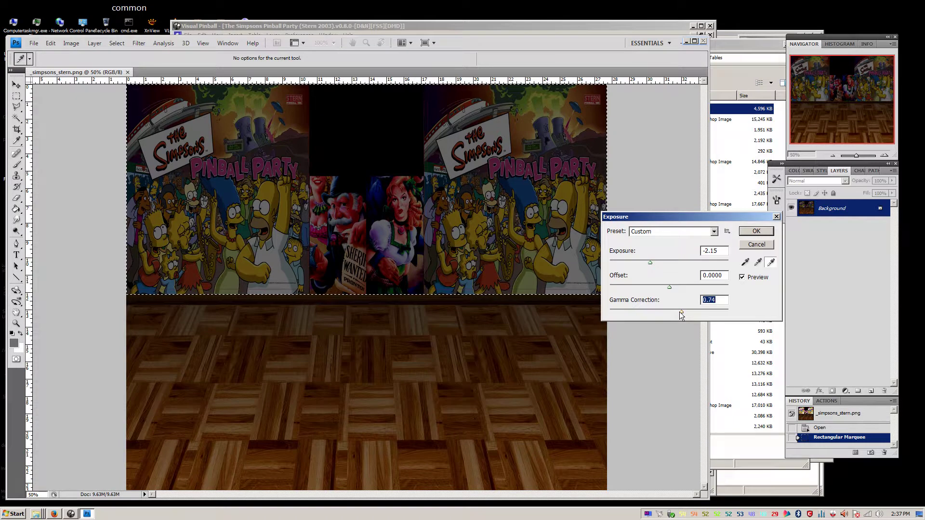
{"action": "left_click_drag", "start_coordinate": [677, 311], "coordinate": [679, 312]}
{"action": "left_click", "coordinate": [655, 264]}
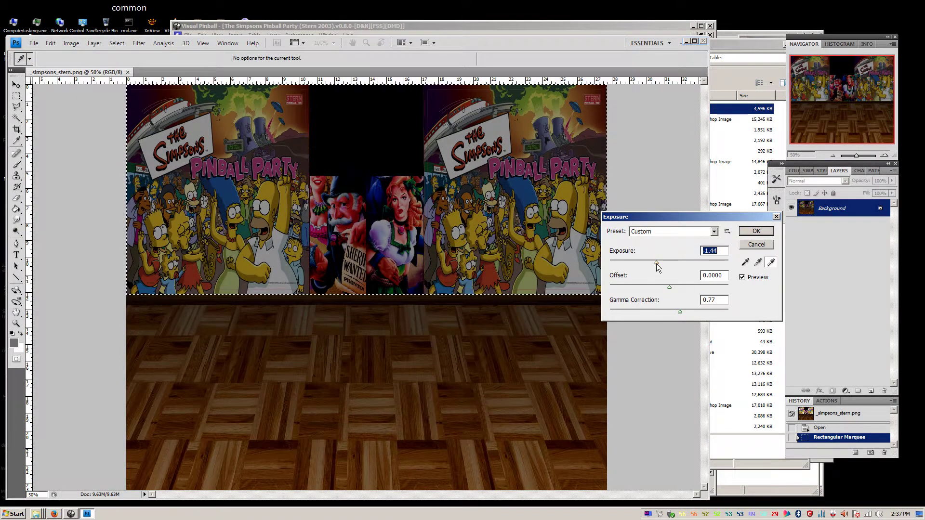
{"action": "left_click", "coordinate": [757, 232]}
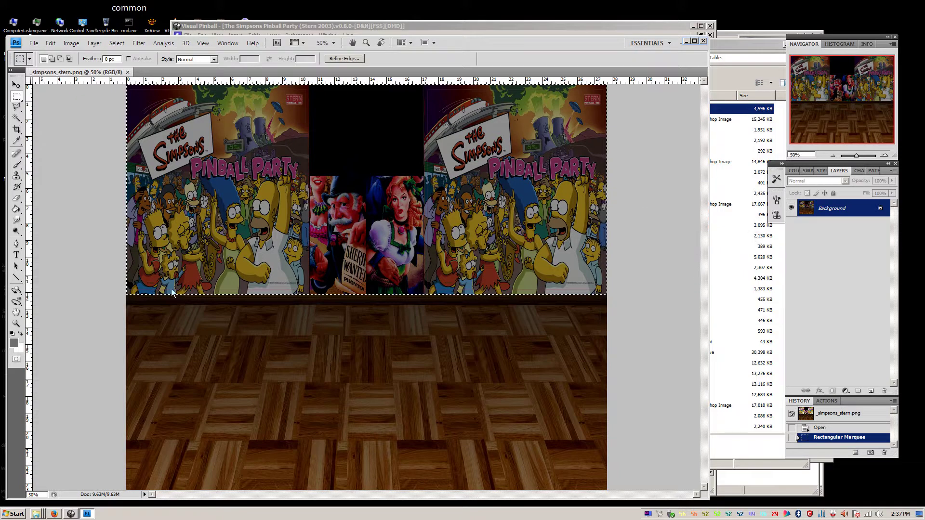
Select the wooden floor across the full image width and brighten it with an Exposure adjustment of +2.37 and gamma correction 1.51.
{"action": "left_click_drag", "start_coordinate": [97, 296], "coordinate": [609, 491]}
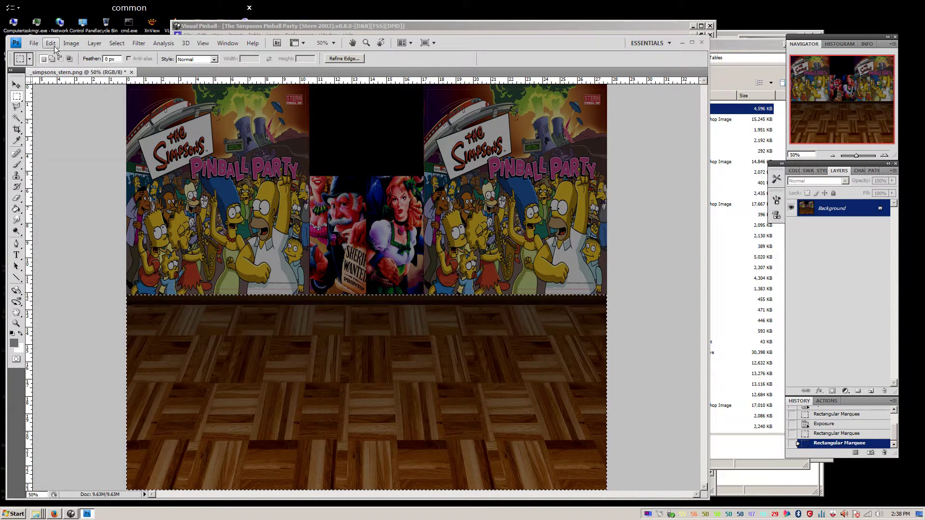
{"action": "left_click", "coordinate": [72, 43]}
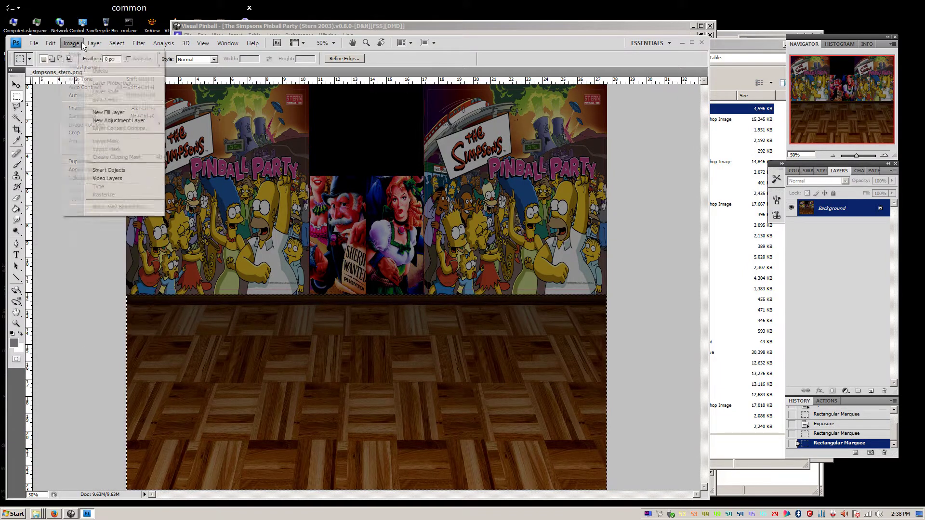
{"action": "mouse_move", "coordinate": [80, 68]}
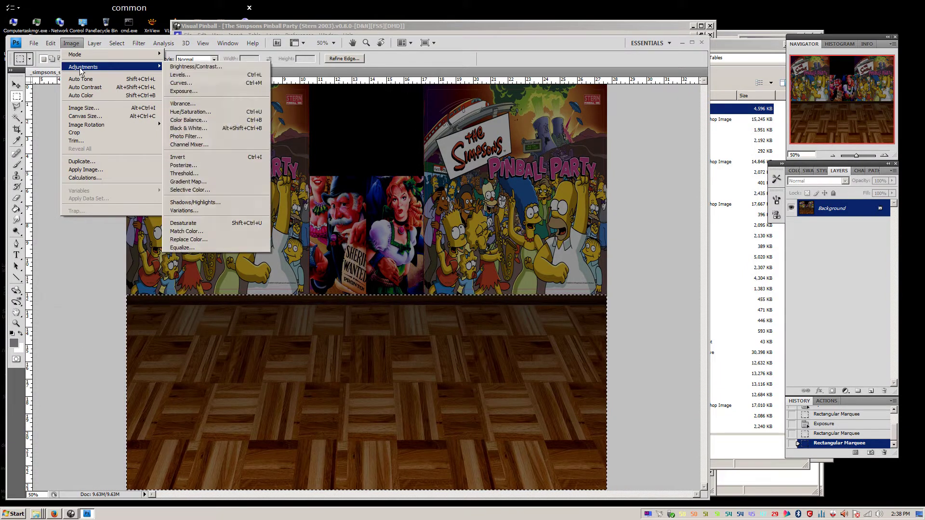
{"action": "left_click", "coordinate": [180, 92]}
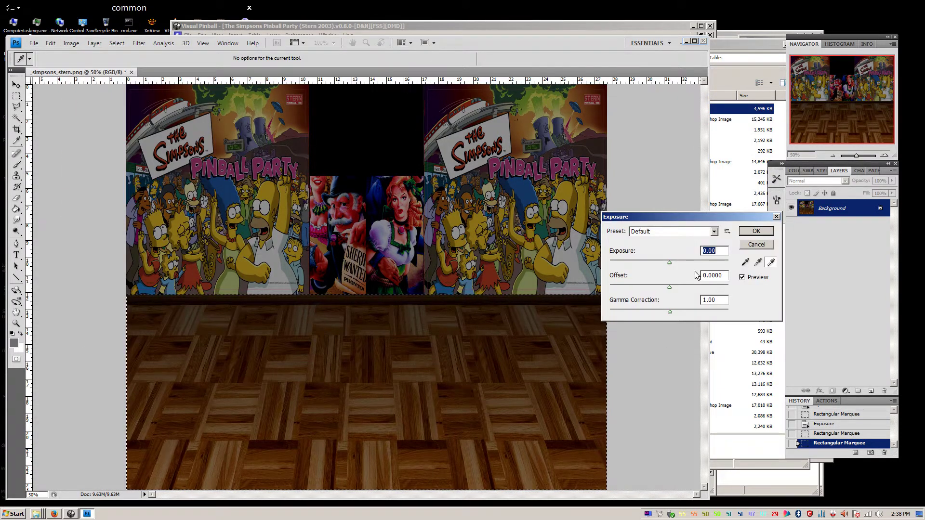
{"action": "left_click", "coordinate": [682, 262]}
{"action": "left_click_drag", "start_coordinate": [682, 262], "coordinate": [685, 262]}
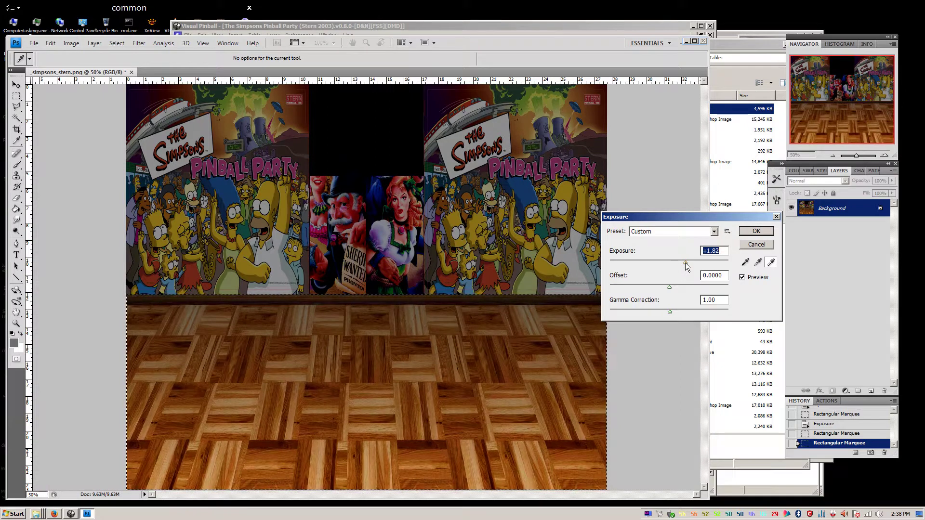
{"action": "left_click", "coordinate": [652, 310]}
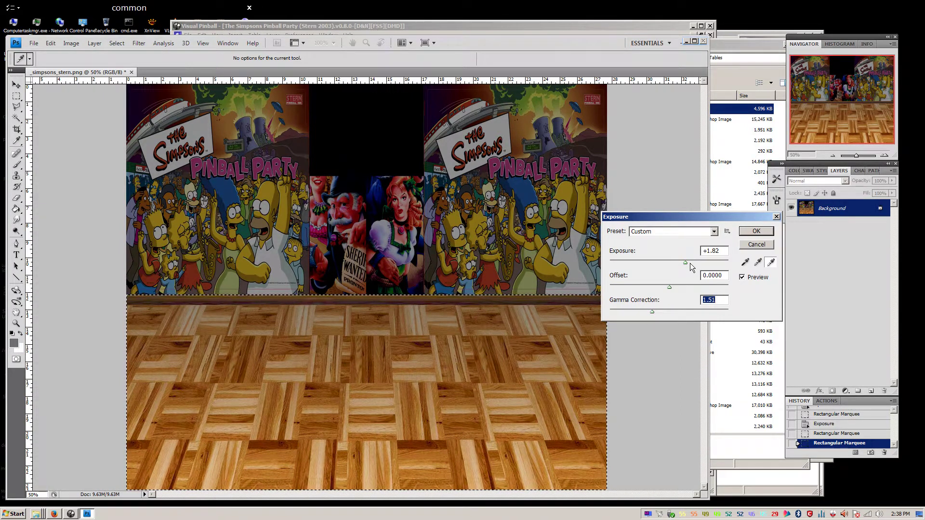
{"action": "left_click", "coordinate": [689, 263]}
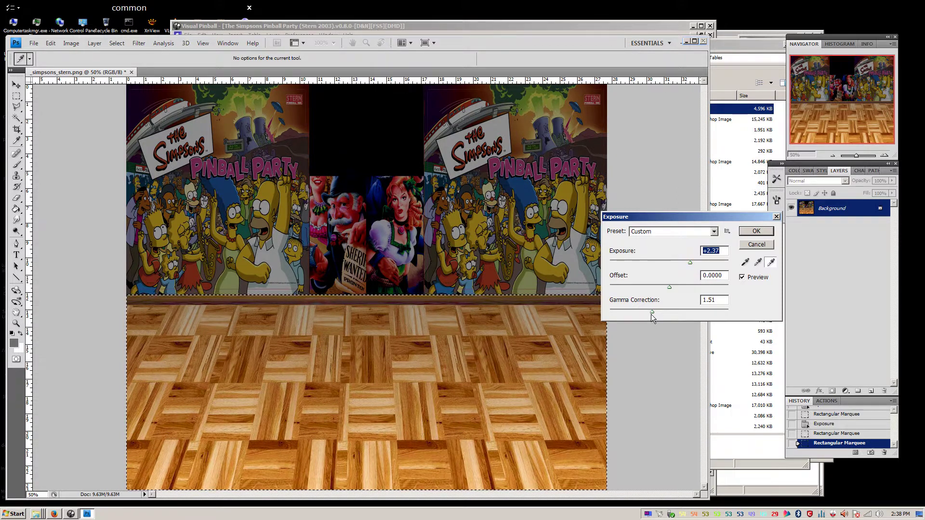
{"action": "left_click", "coordinate": [742, 234]}
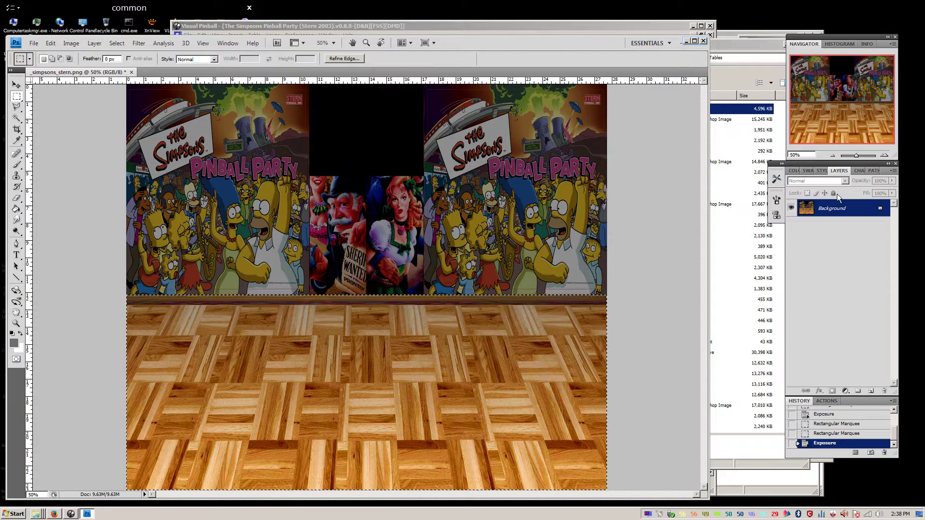
Duplicate the Background layer as Background copy, delete the original Background layer and clear the selection.
{"action": "right_click", "coordinate": [840, 211]}
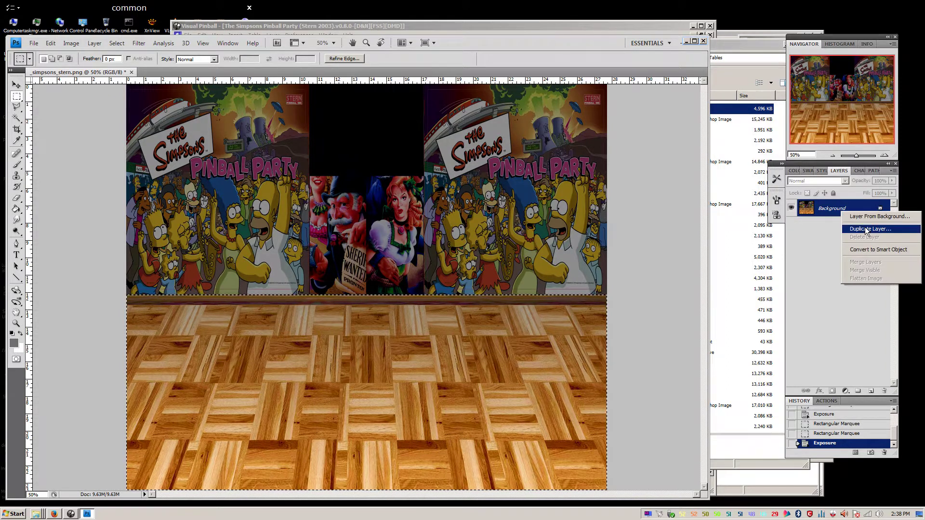
{"action": "left_click", "coordinate": [870, 228]}
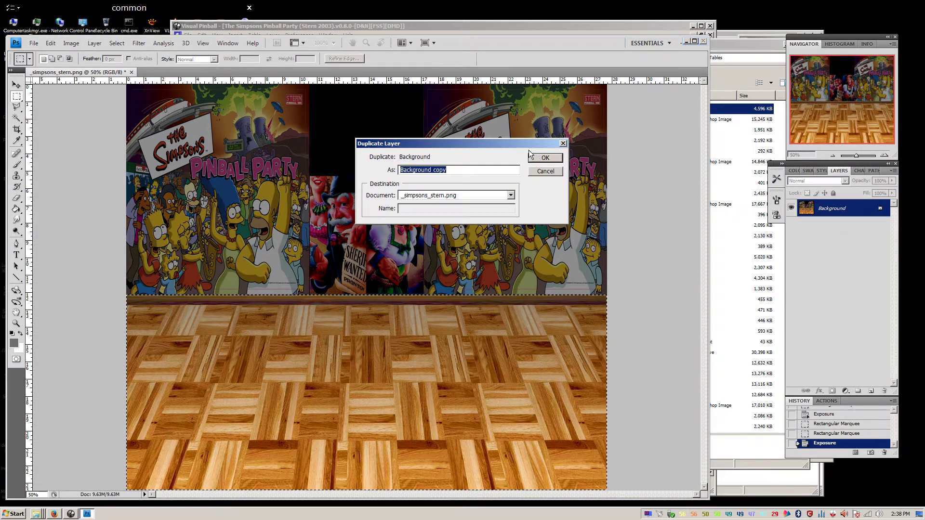
{"action": "left_click", "coordinate": [543, 158]}
{"action": "left_click_drag", "start_coordinate": [862, 225], "coordinate": [885, 392]}
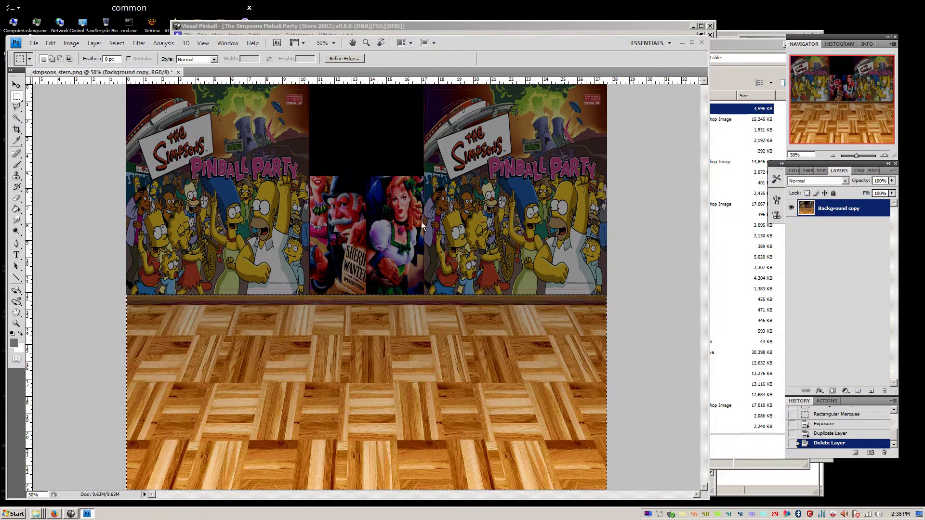
{"action": "left_click", "coordinate": [608, 250]}
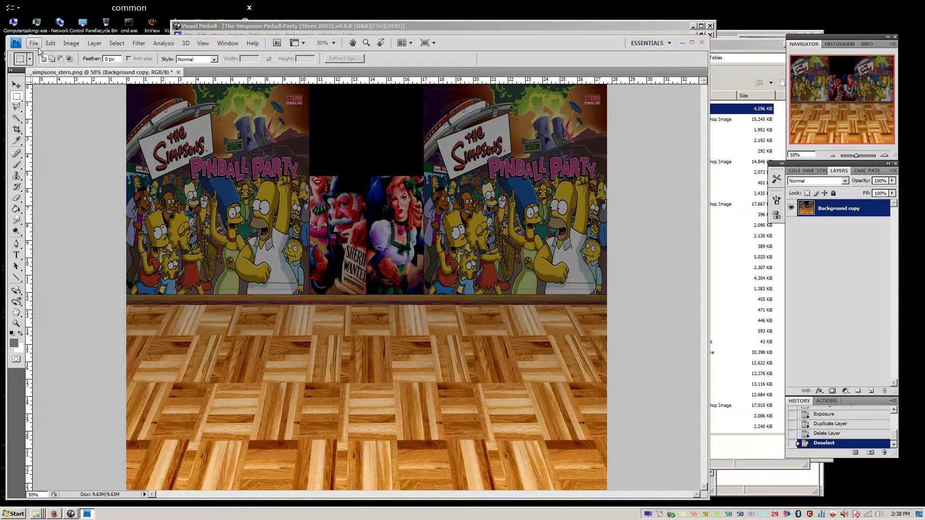
Add a new empty layer above the Background copy layer.
{"action": "left_click", "coordinate": [893, 171]}
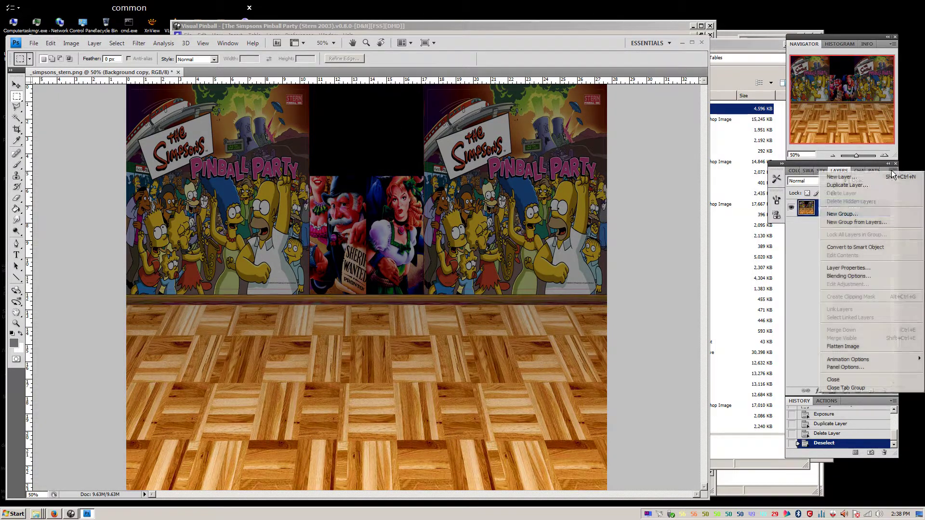
{"action": "left_click", "coordinate": [847, 177]}
{"action": "left_click", "coordinate": [576, 168]}
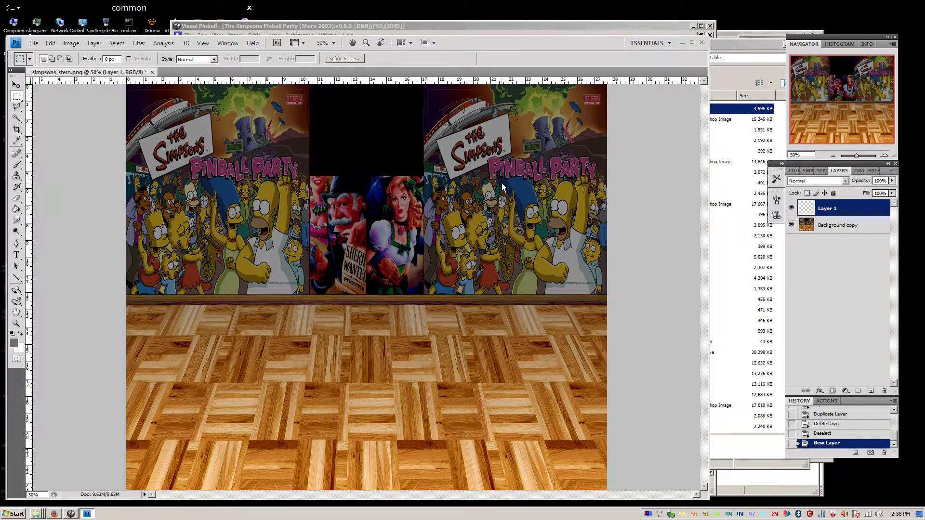
Set the foreground color to black and fill the whole new layer with it using the Paint Bucket tool.
{"action": "left_click", "coordinate": [16, 343]}
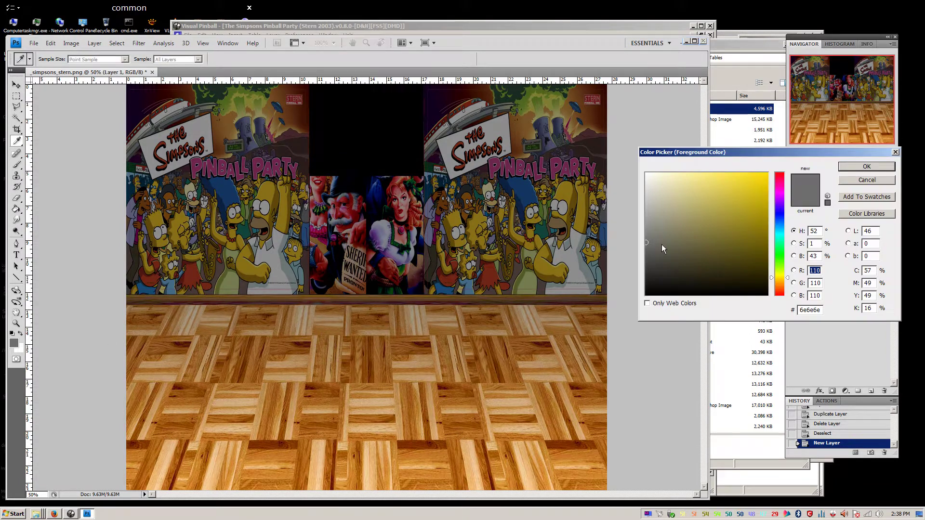
{"action": "left_click_drag", "start_coordinate": [661, 248], "coordinate": [647, 304]}
{"action": "left_click", "coordinate": [866, 167]}
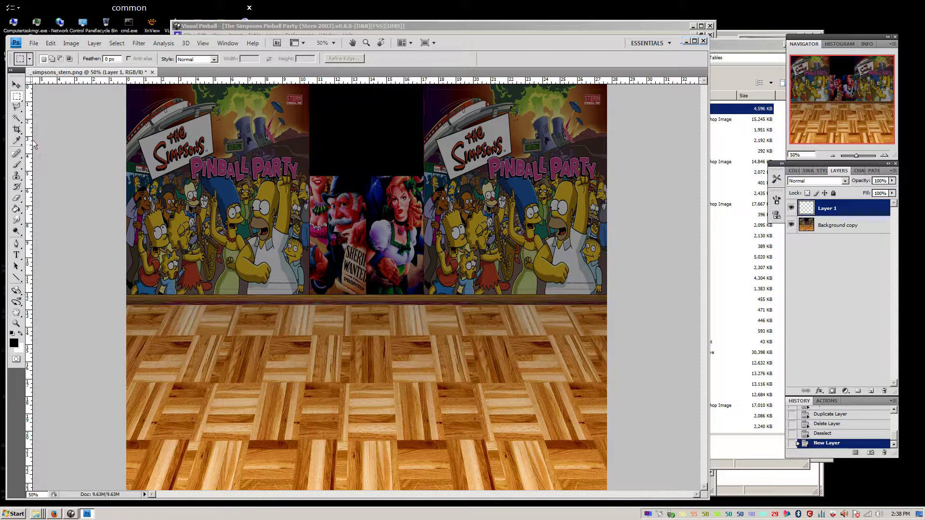
{"action": "left_click", "coordinate": [16, 209]}
{"action": "left_click", "coordinate": [54, 208]}
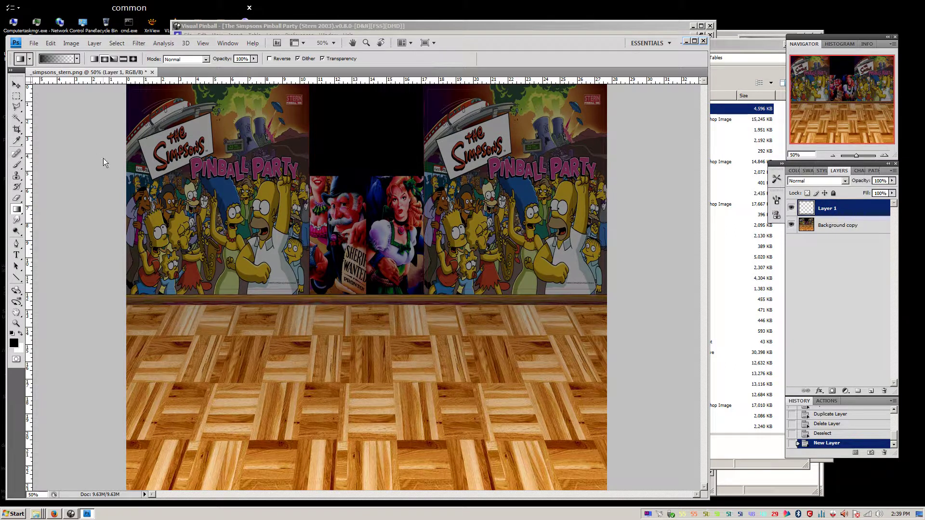
{"action": "right_click", "coordinate": [16, 210]}
{"action": "left_click", "coordinate": [45, 217]}
{"action": "left_click", "coordinate": [430, 230]}
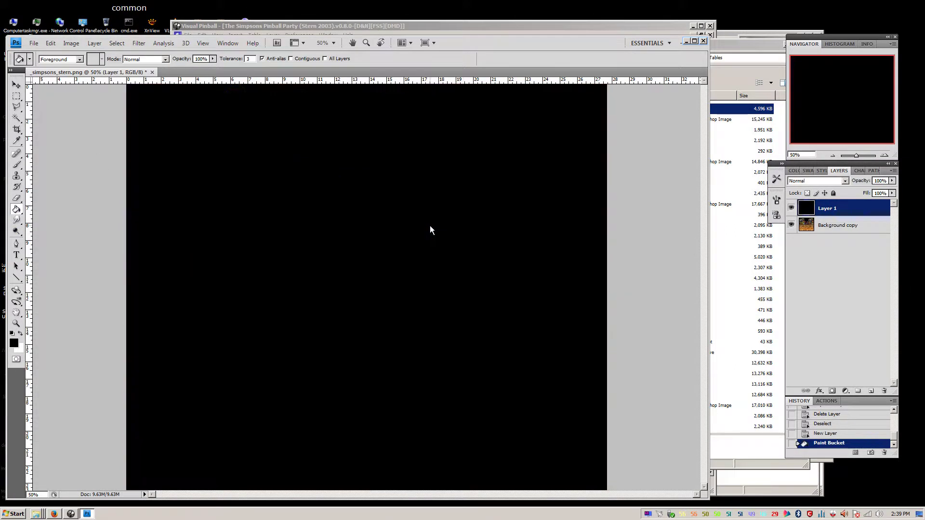
Swap the foreground to white and layer radial gradients from the canvas center out to its edges on the black layer.
{"action": "right_click", "coordinate": [17, 210]}
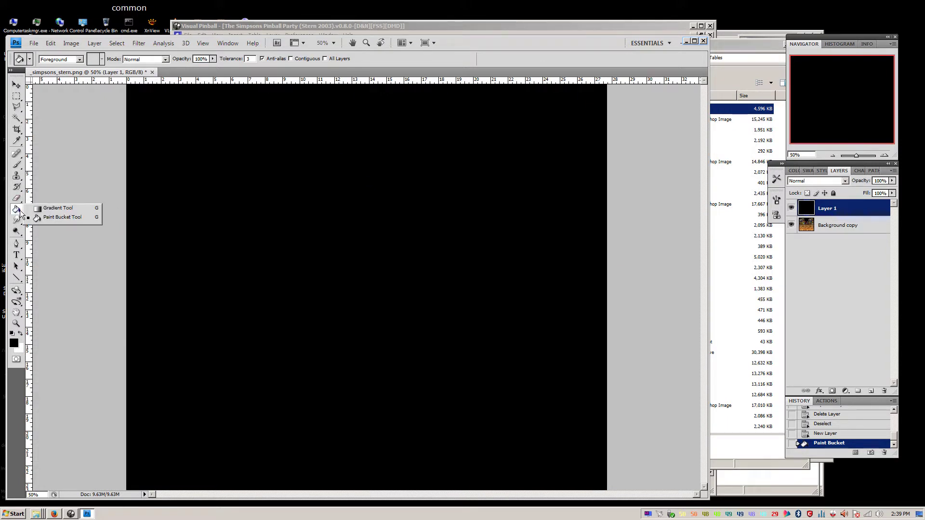
{"action": "left_click", "coordinate": [55, 208]}
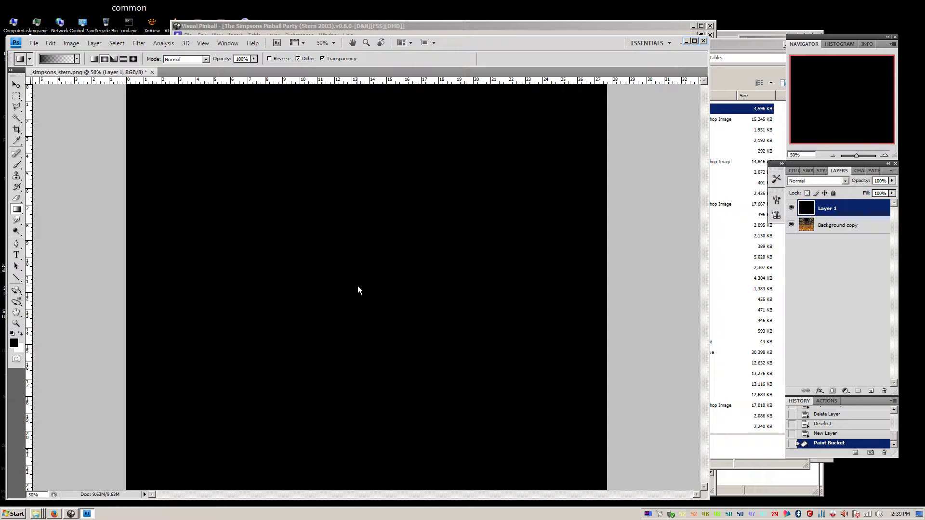
{"action": "left_click_drag", "start_coordinate": [357, 286], "coordinate": [356, 85]}
{"action": "key", "text": "x"}
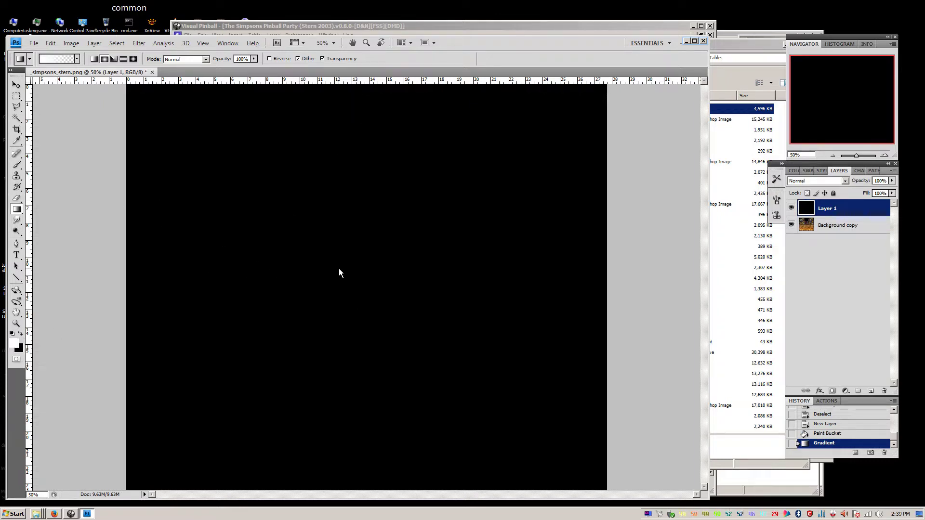
{"action": "left_click_drag", "start_coordinate": [365, 288], "coordinate": [363, 85]}
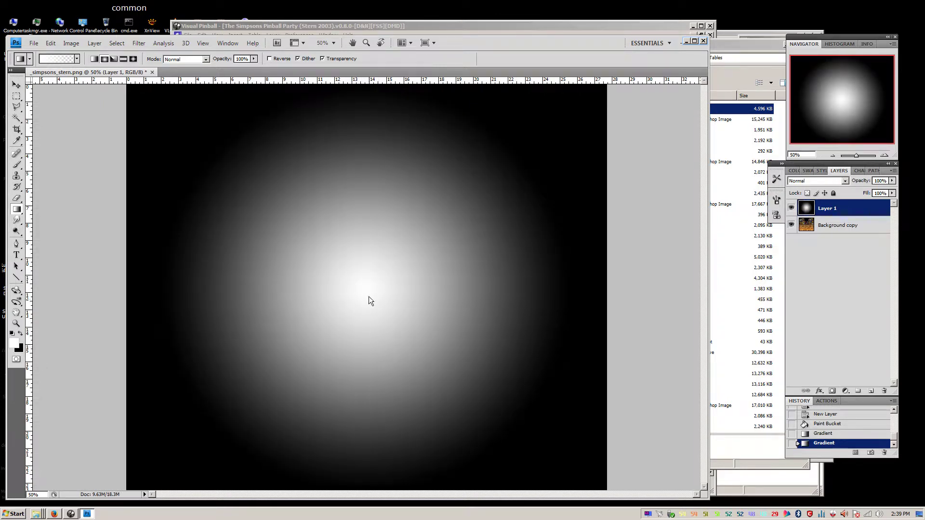
{"action": "left_click_drag", "start_coordinate": [365, 291], "coordinate": [364, 83]}
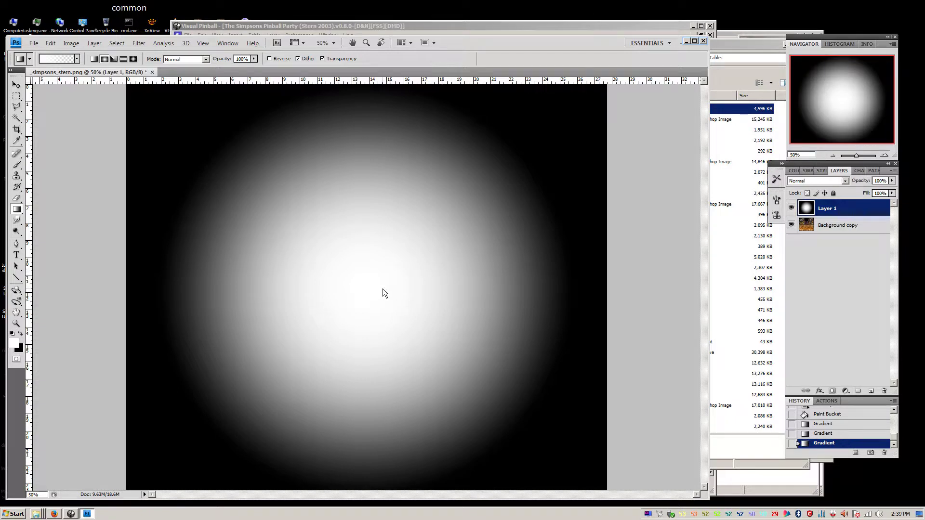
{"action": "left_click_drag", "start_coordinate": [374, 293], "coordinate": [612, 293]}
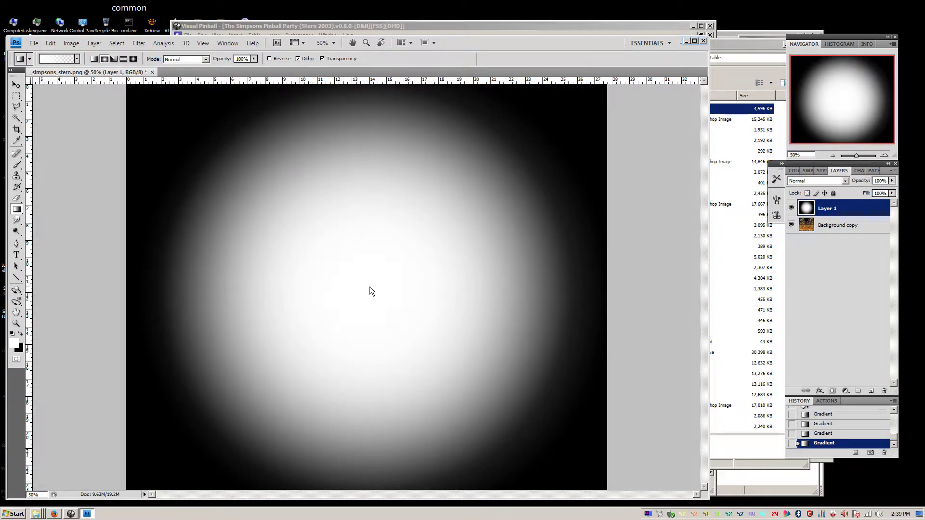
{"action": "left_click_drag", "start_coordinate": [369, 290], "coordinate": [646, 294]}
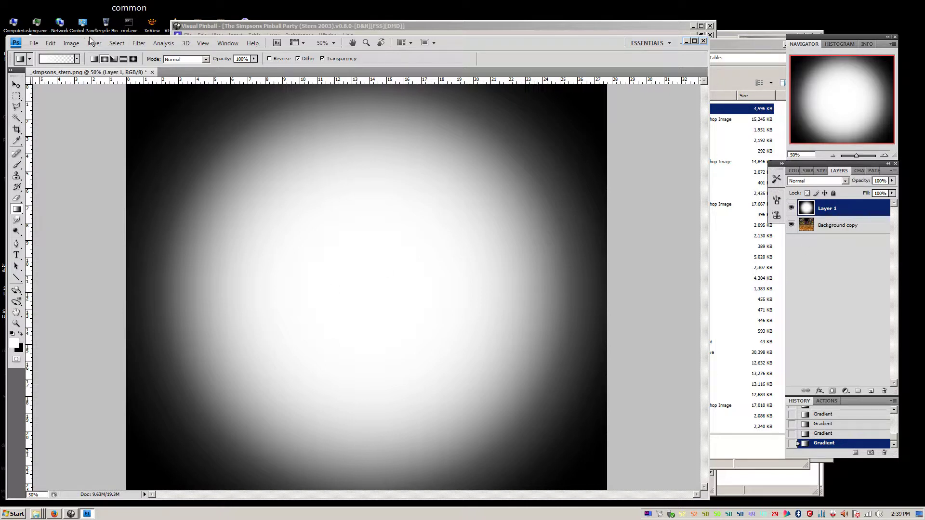
Try a small white radial gradient spot in the upper-right corner of the canvas and undo it.
{"action": "left_click", "coordinate": [116, 43]}
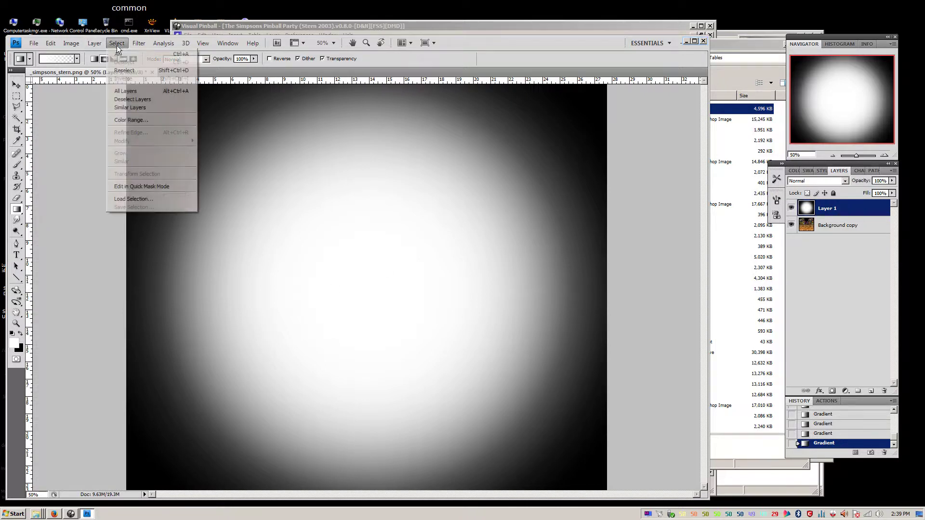
{"action": "left_click", "coordinate": [56, 118]}
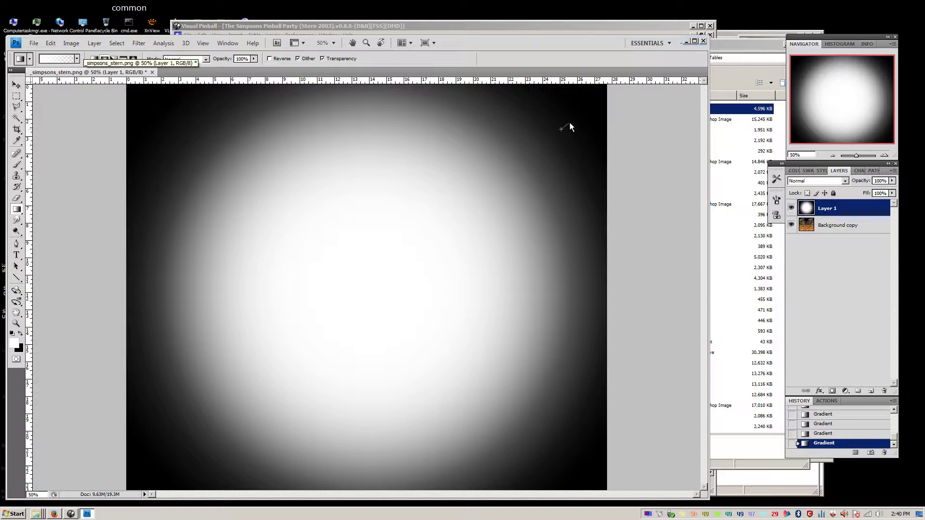
{"action": "left_click_drag", "start_coordinate": [570, 124], "coordinate": [582, 113]}
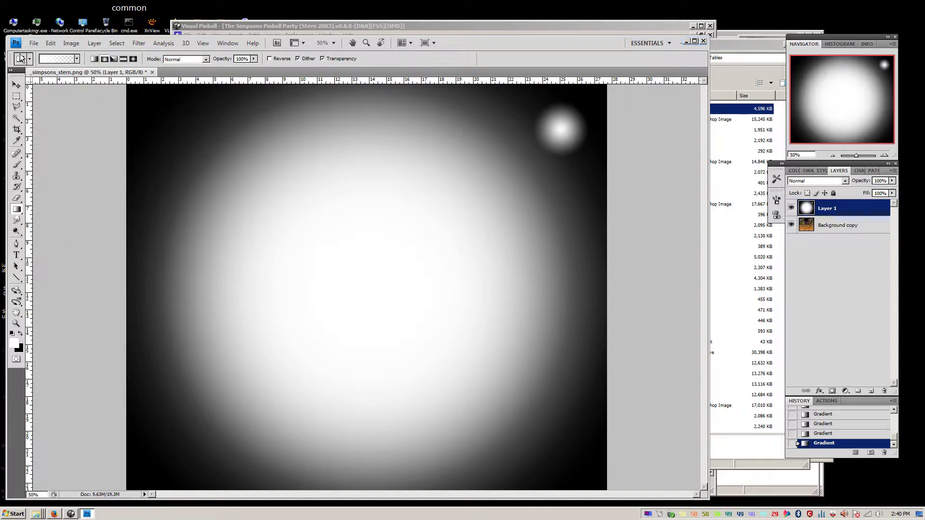
{"action": "left_click", "coordinate": [50, 43]}
{"action": "left_click", "coordinate": [57, 54]}
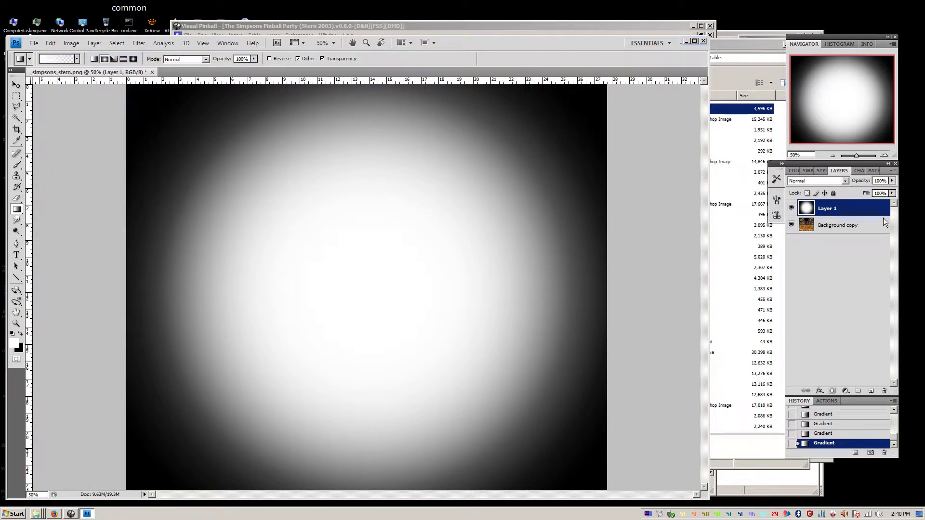
Select the entire canvas of the gradient layer and copy its contents.
{"action": "left_click", "coordinate": [117, 43]}
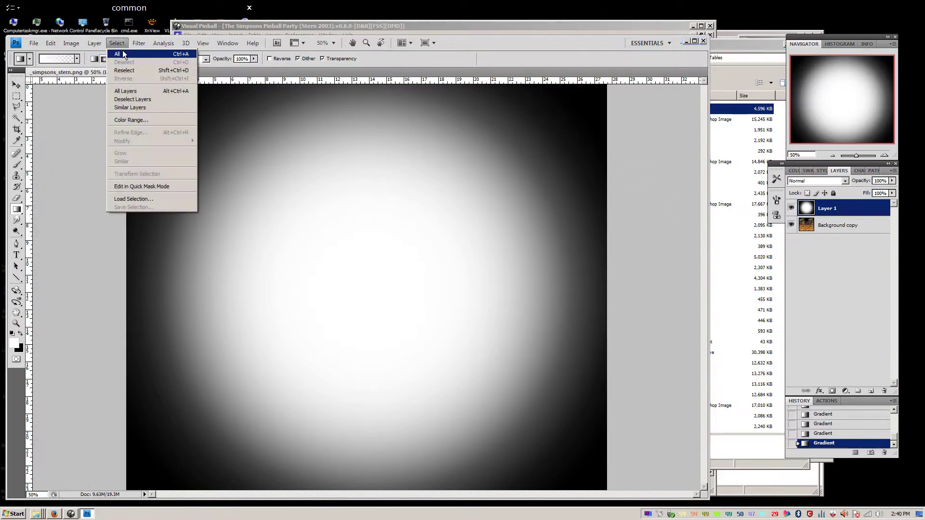
{"action": "left_click", "coordinate": [115, 57]}
{"action": "left_click", "coordinate": [71, 43]}
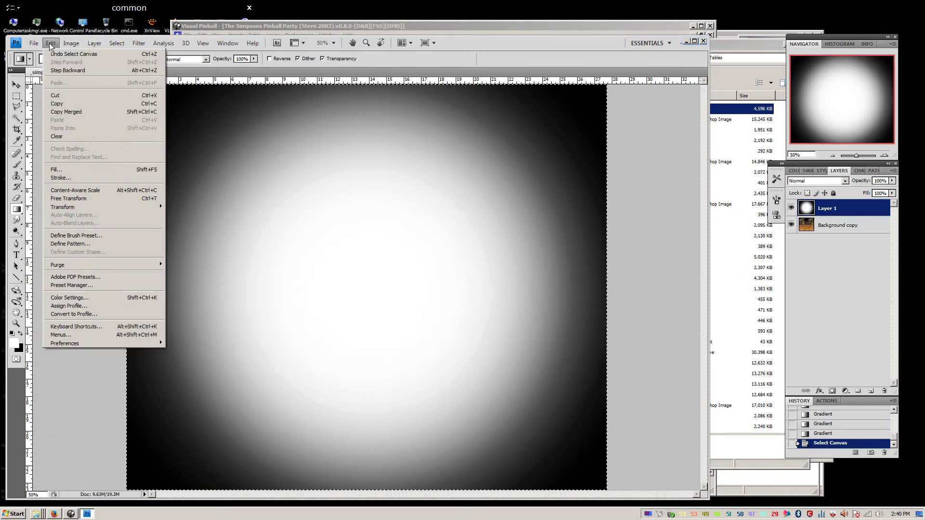
{"action": "left_click", "coordinate": [69, 106]}
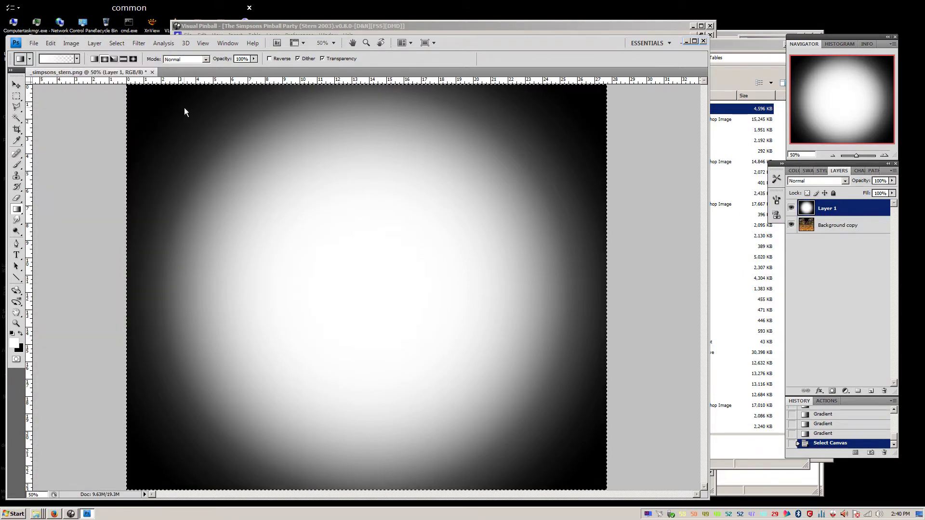
{"action": "left_click", "coordinate": [51, 43]}
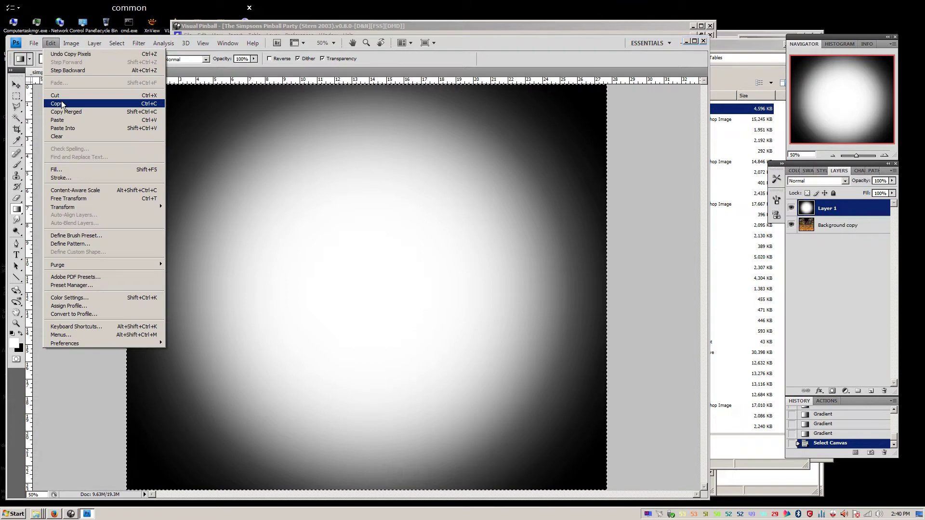
{"action": "left_click", "coordinate": [62, 104]}
Hide the gradient layer and add a layer mask to the Background copy layer.
{"action": "left_click", "coordinate": [790, 208]}
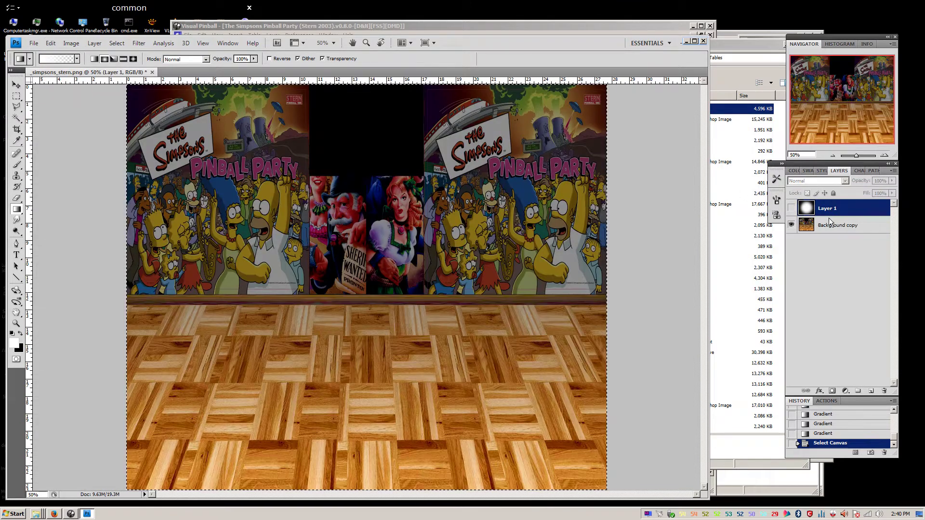
{"action": "left_click", "coordinate": [847, 225]}
{"action": "left_click", "coordinate": [859, 171]}
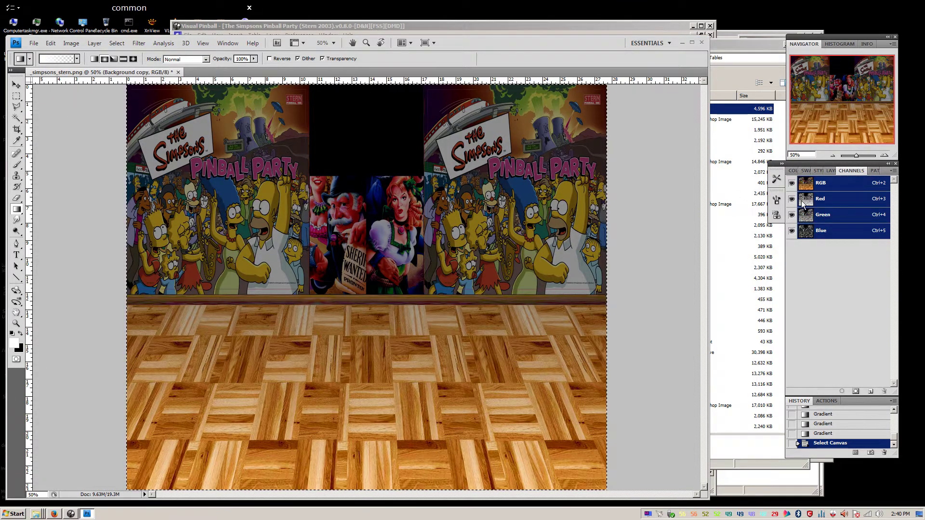
{"action": "left_click", "coordinate": [831, 171]}
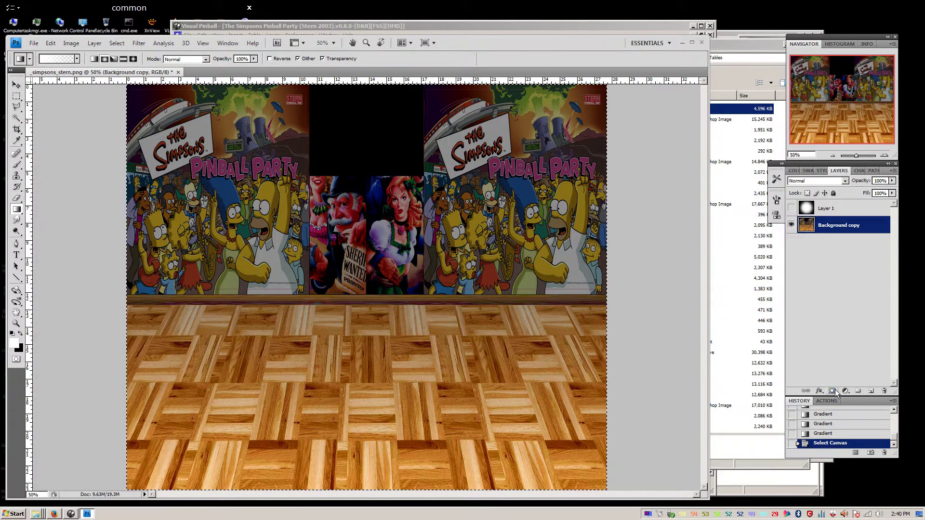
{"action": "left_click", "coordinate": [833, 391]}
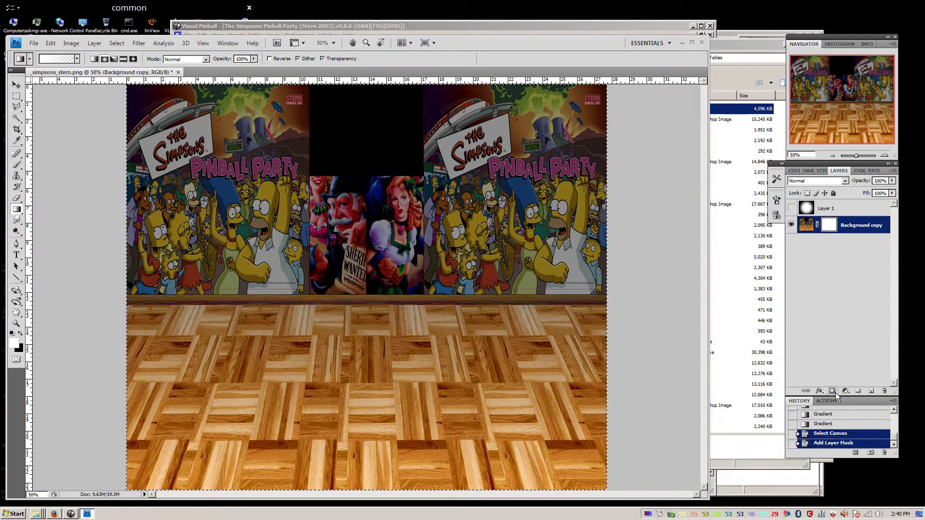
Make the Background copy Mask channel visible and paste the copied radial gradient into it.
{"action": "left_click", "coordinate": [860, 171]}
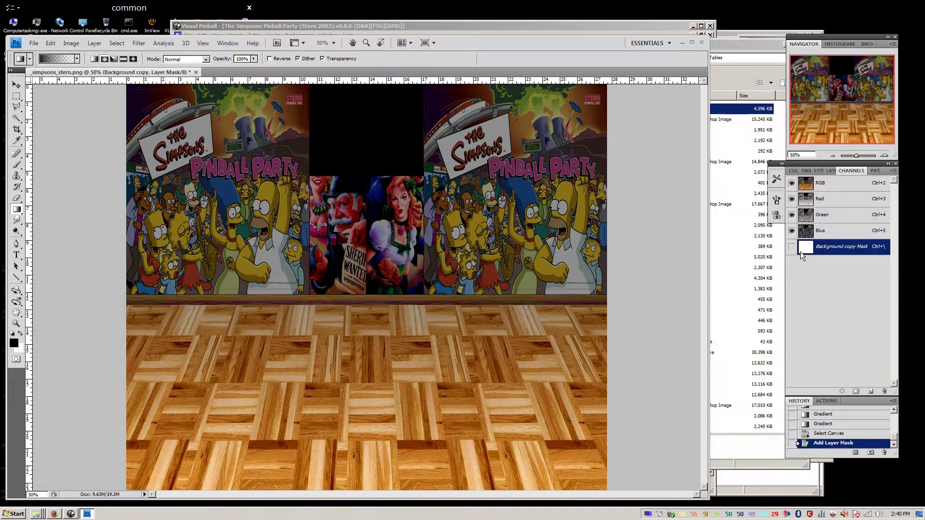
{"action": "key", "text": "x"}
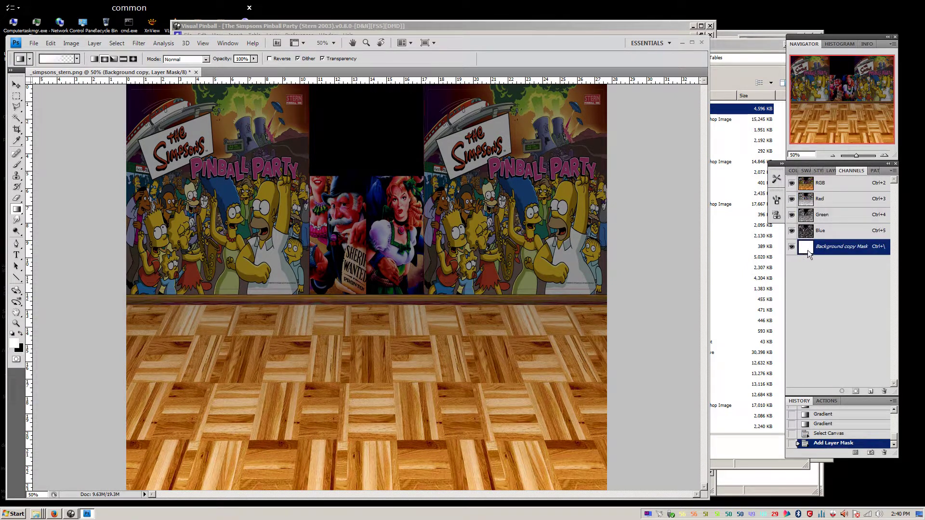
{"action": "left_click", "coordinate": [50, 43]}
{"action": "left_click", "coordinate": [54, 120]}
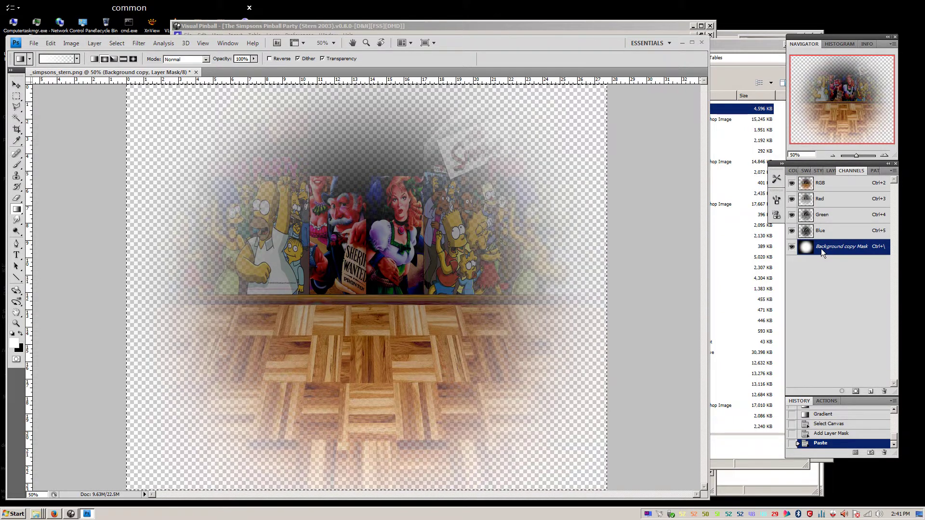
Show gradient layer Layer 1 again and brighten it with an Exposure adjustment of about +1.55 and a raised gamma correction.
{"action": "left_click", "coordinate": [828, 171]}
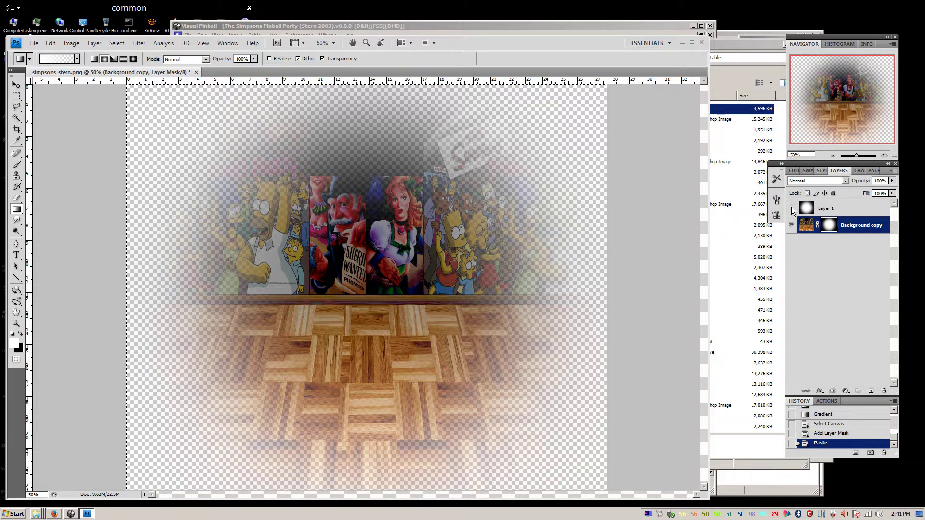
{"action": "left_click", "coordinate": [825, 209]}
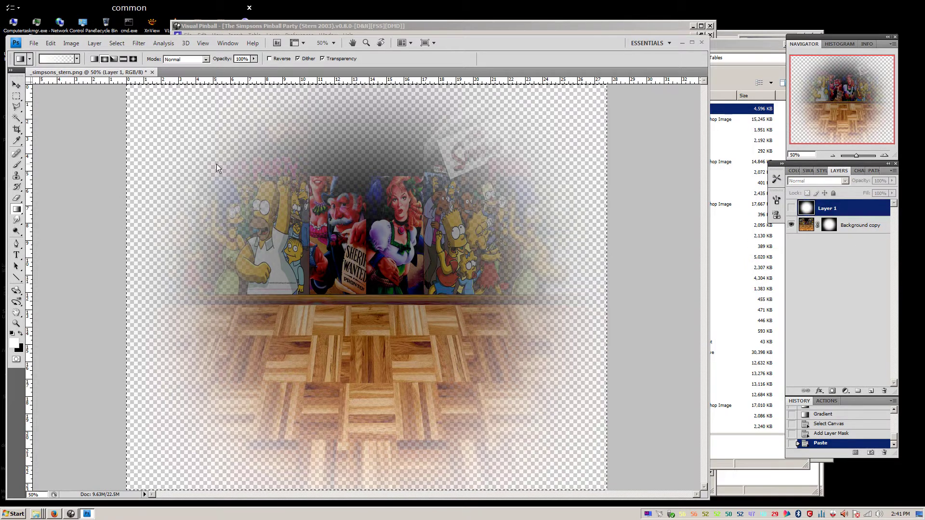
{"action": "left_click", "coordinate": [791, 208]}
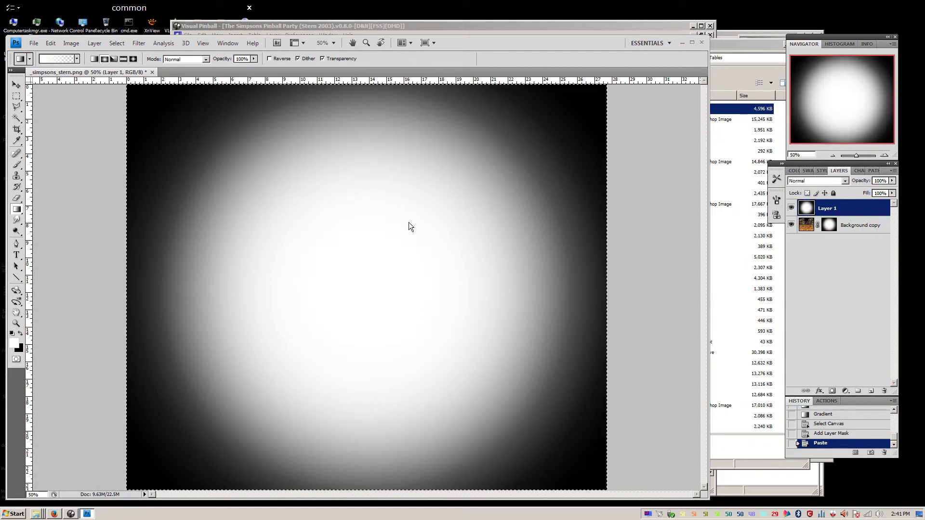
{"action": "left_click", "coordinate": [63, 44]}
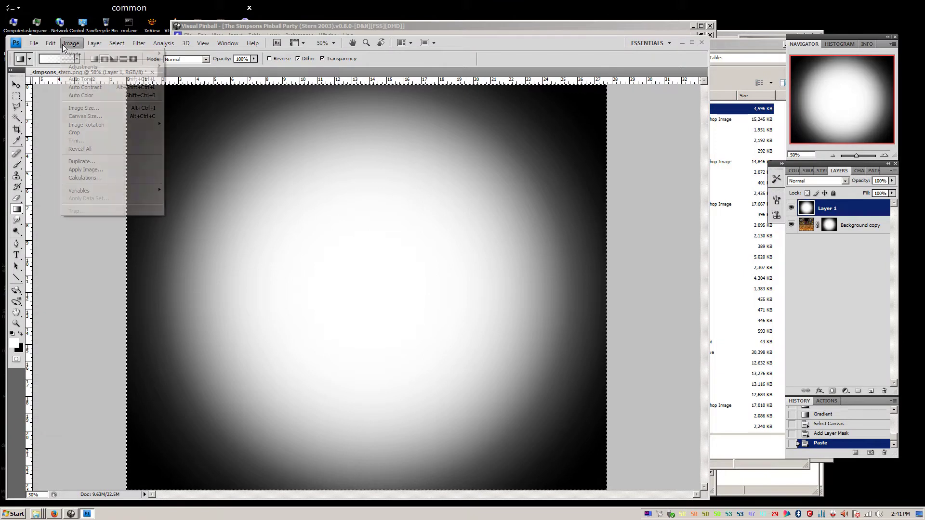
{"action": "mouse_move", "coordinate": [107, 67]}
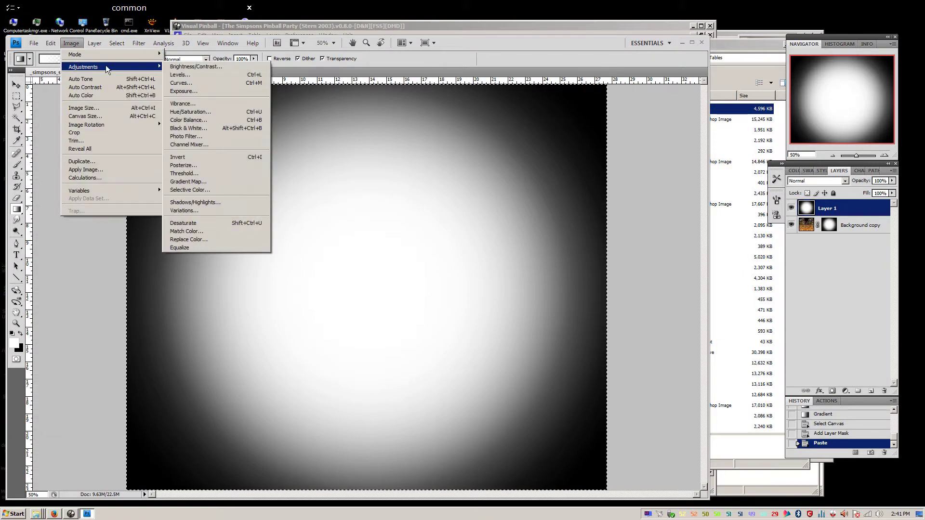
{"action": "left_click", "coordinate": [184, 91]}
{"action": "left_click_drag", "start_coordinate": [670, 263], "coordinate": [684, 261]}
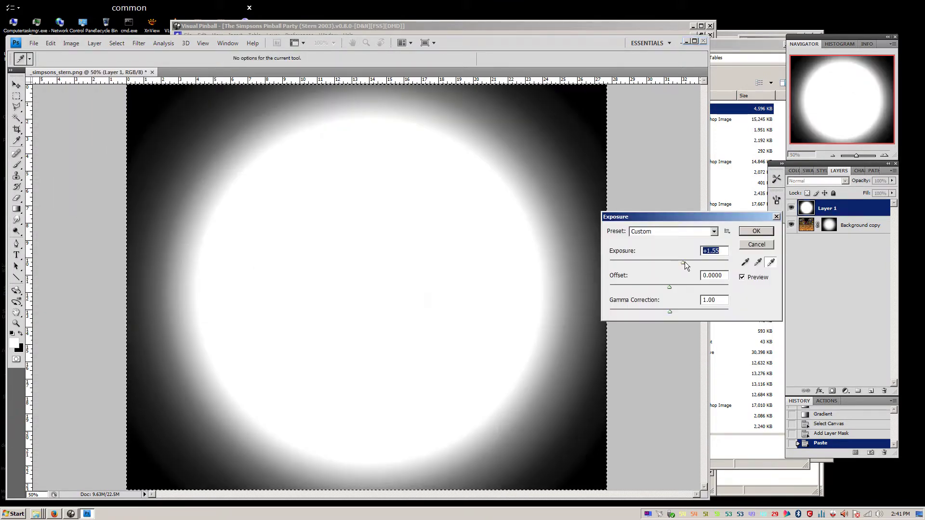
{"action": "left_click", "coordinate": [646, 312]}
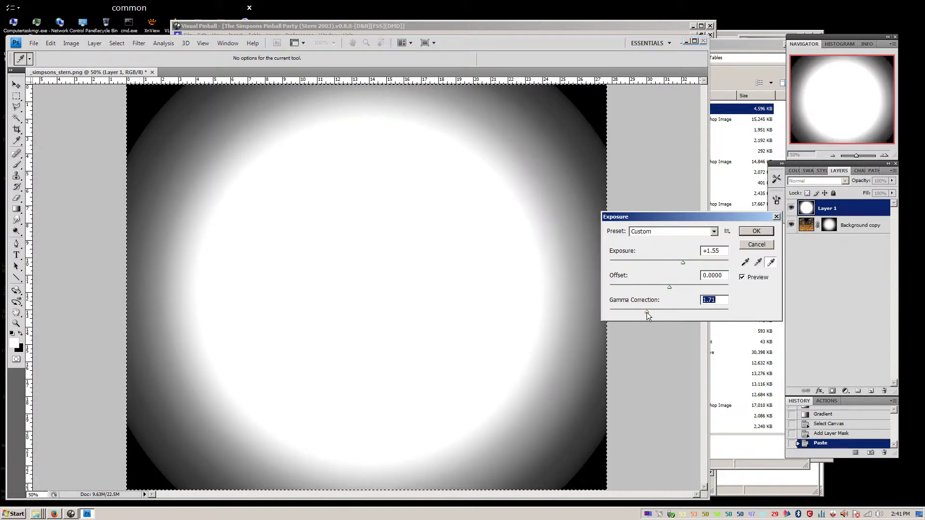
{"action": "left_click_drag", "start_coordinate": [655, 309], "coordinate": [647, 310]}
{"action": "left_click_drag", "start_coordinate": [682, 263], "coordinate": [683, 262]}
{"action": "left_click", "coordinate": [653, 312]}
{"action": "left_click", "coordinate": [755, 231]}
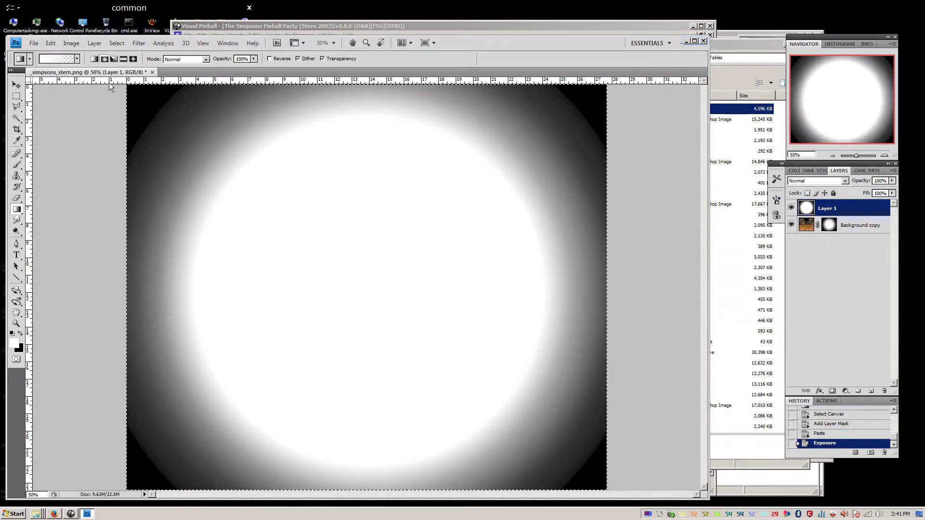
Select the entire canvas of Layer 1 and copy the brightened gradient.
{"action": "left_click", "coordinate": [116, 43]}
{"action": "left_click", "coordinate": [117, 54]}
{"action": "left_click", "coordinate": [50, 43]}
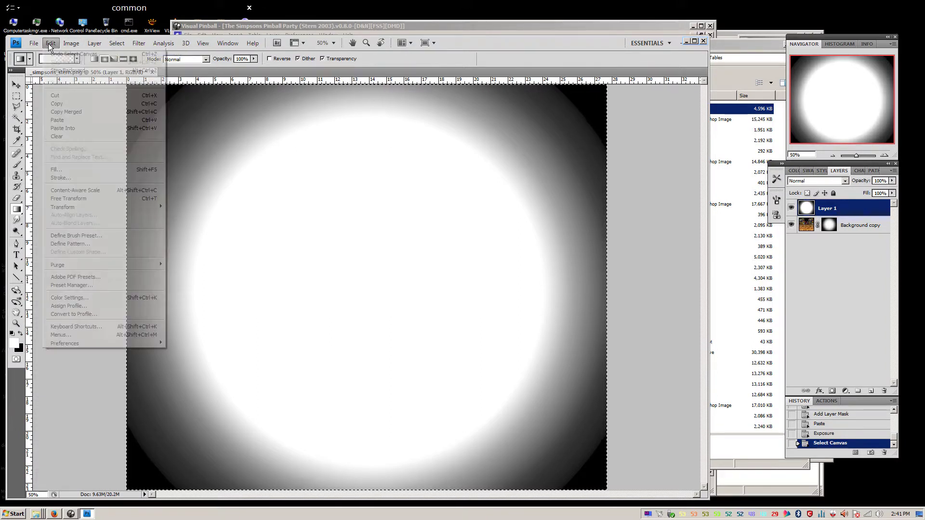
{"action": "left_click", "coordinate": [65, 104]}
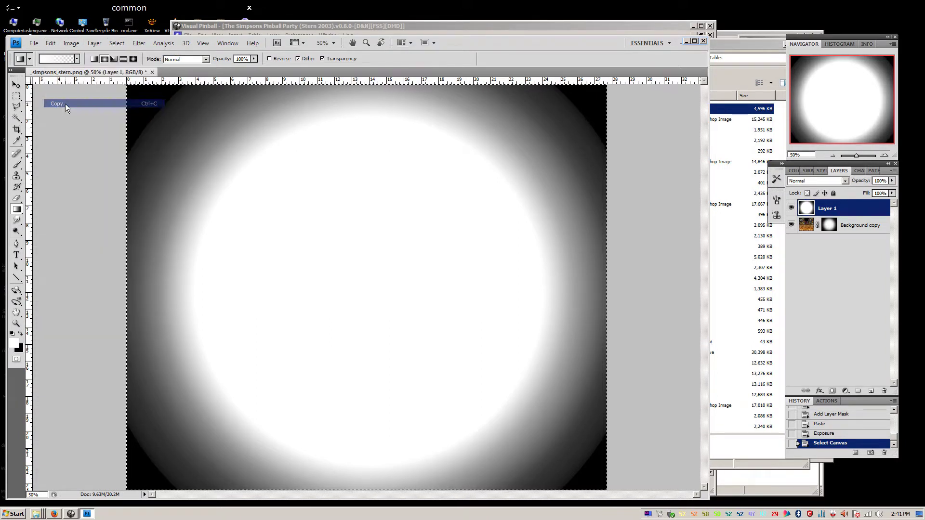
Hide Layer 1 and paste the brightened gradient into the Background copy layer's mask channel.
{"action": "left_click", "coordinate": [791, 208]}
{"action": "left_click", "coordinate": [836, 224]}
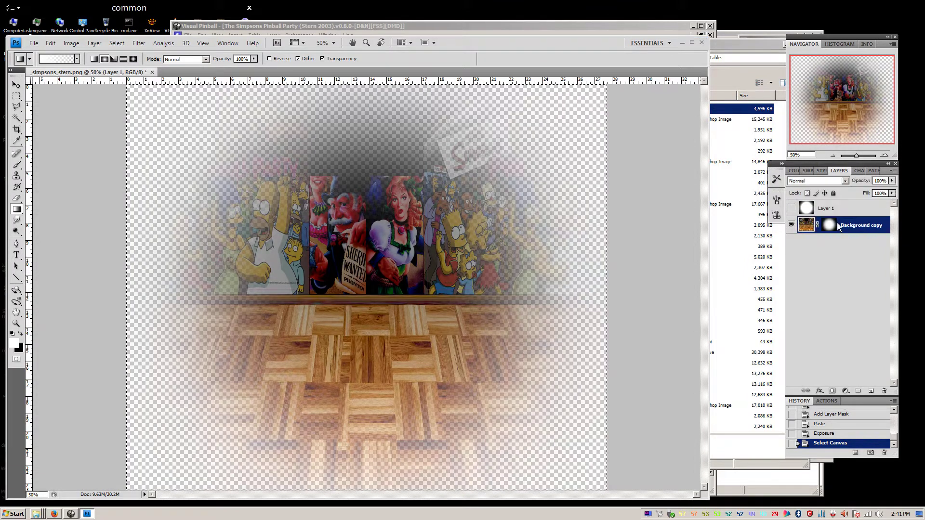
{"action": "left_click", "coordinate": [857, 169]}
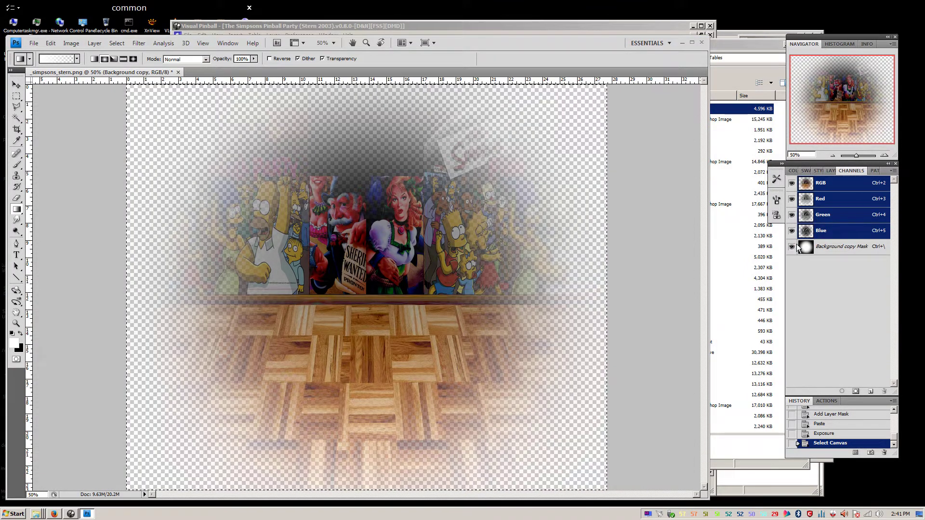
{"action": "key", "text": "ctrl+backslash"}
{"action": "left_click", "coordinate": [50, 43]}
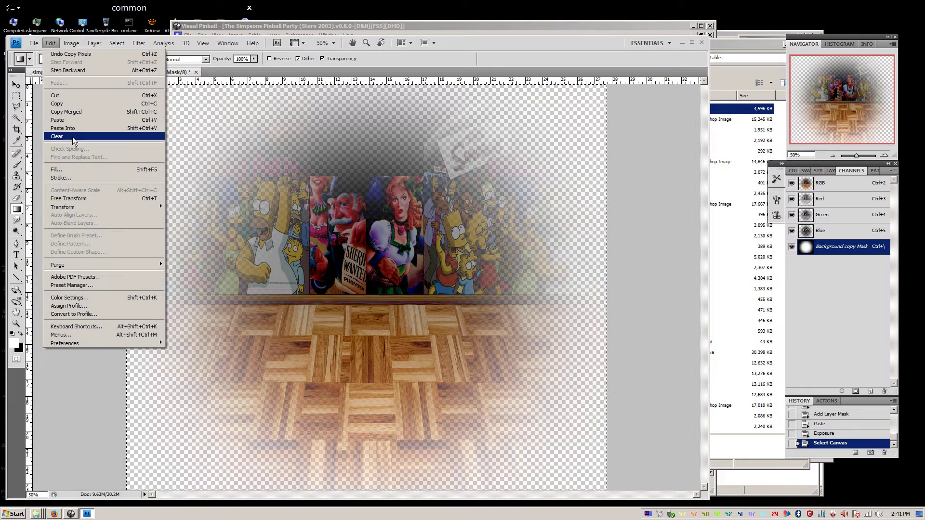
{"action": "left_click", "coordinate": [71, 118]}
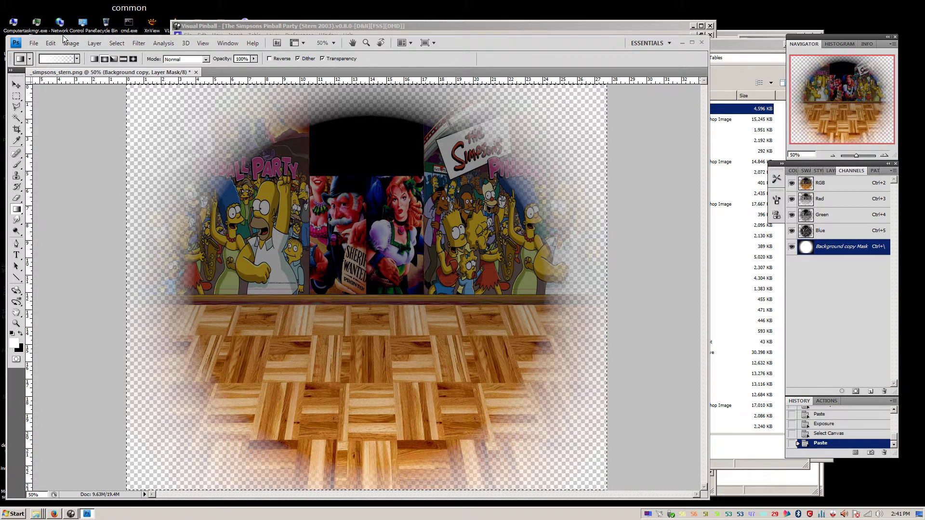
Save the masked image as an interlaced PNG over the existing _simpsons_stern.png in the Tables folder.
{"action": "left_click", "coordinate": [34, 43]}
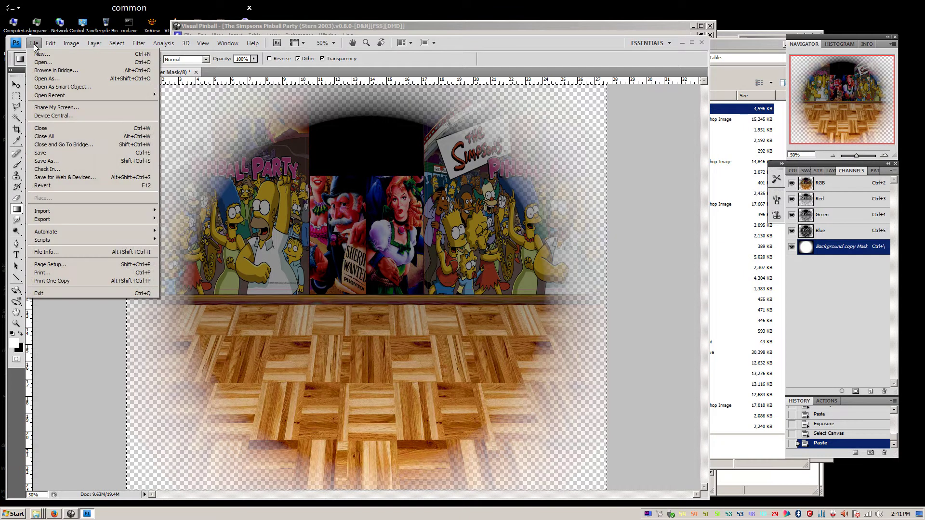
{"action": "left_click", "coordinate": [58, 161]}
{"action": "left_click", "coordinate": [366, 276]}
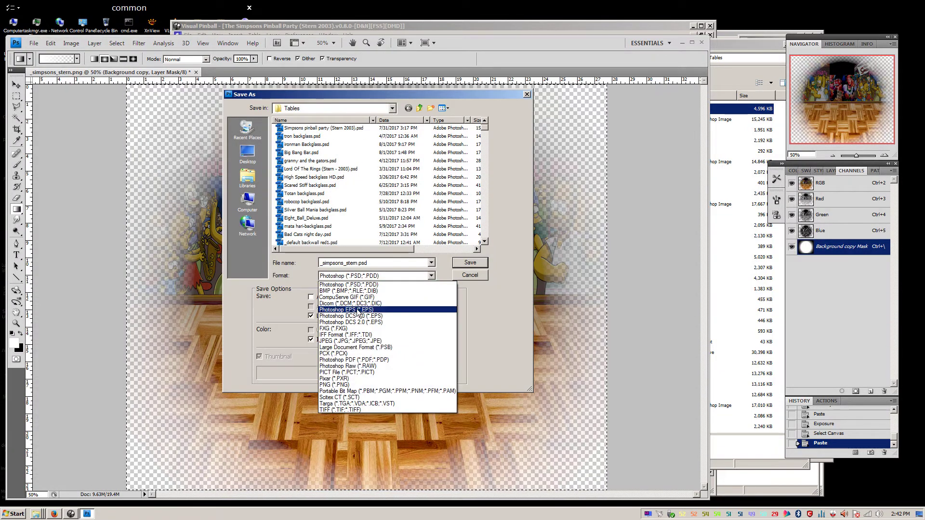
{"action": "left_click", "coordinate": [357, 384]}
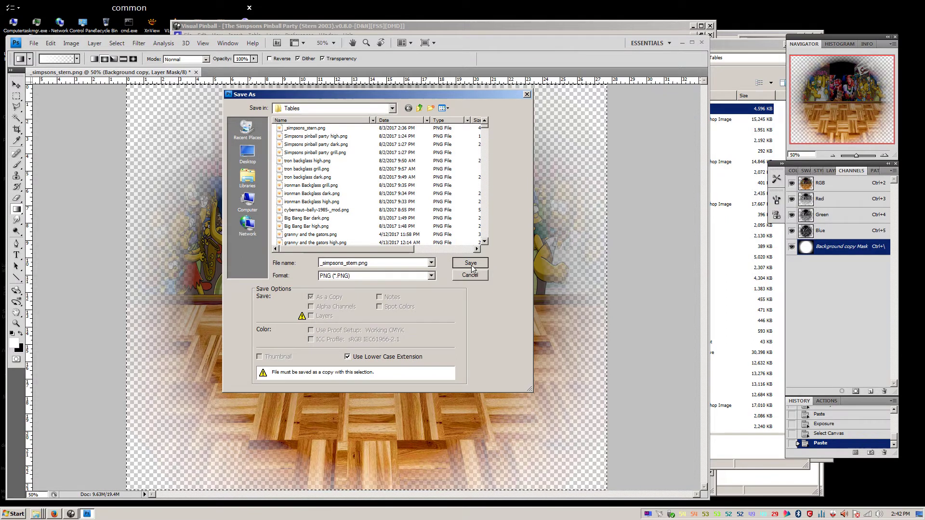
{"action": "left_click", "coordinate": [470, 263]}
{"action": "left_click", "coordinate": [348, 218]}
{"action": "left_click", "coordinate": [388, 264]}
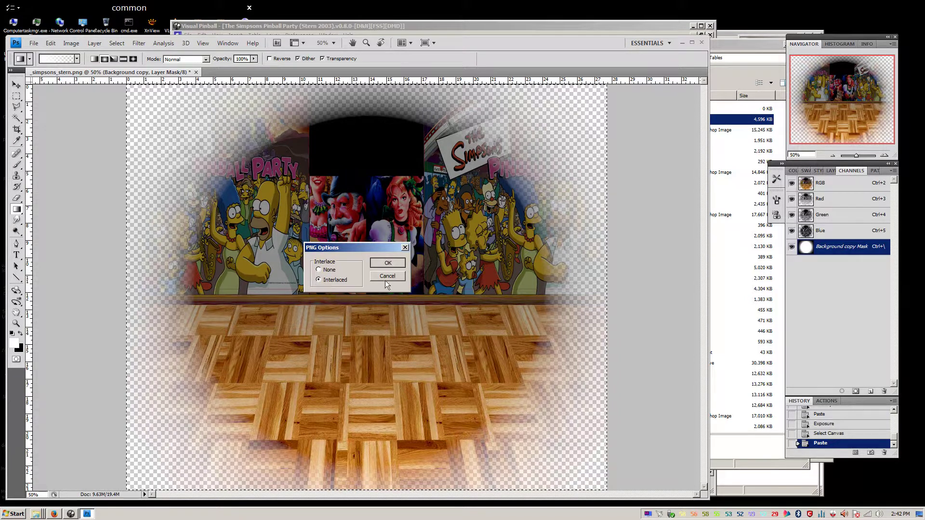
{"action": "left_click", "coordinate": [387, 263]}
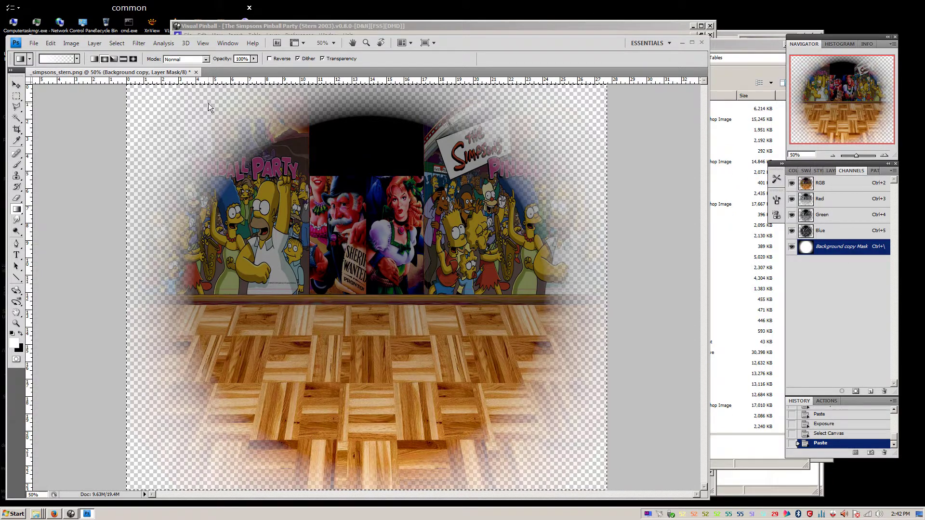
Save the image again as PNG over _simpsons_stern.png with interlacing set to None.
{"action": "left_click", "coordinate": [34, 43]}
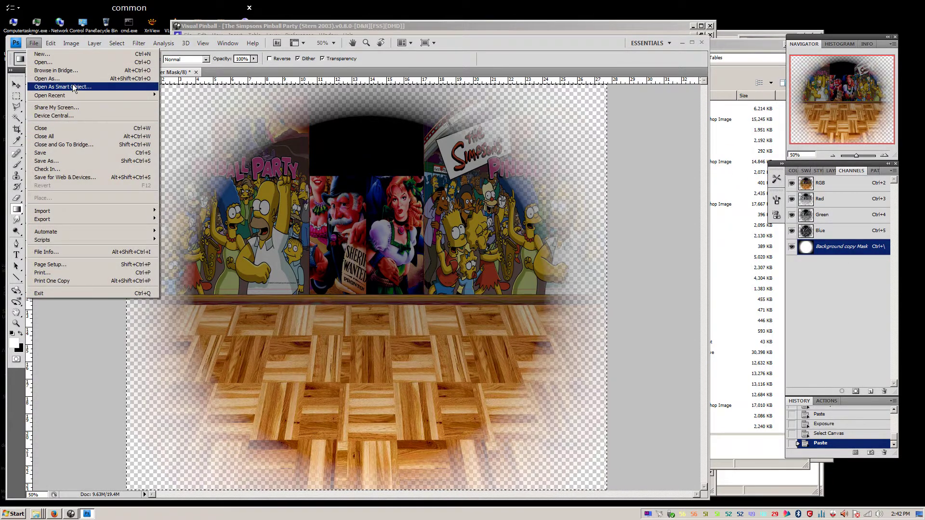
{"action": "left_click", "coordinate": [72, 161]}
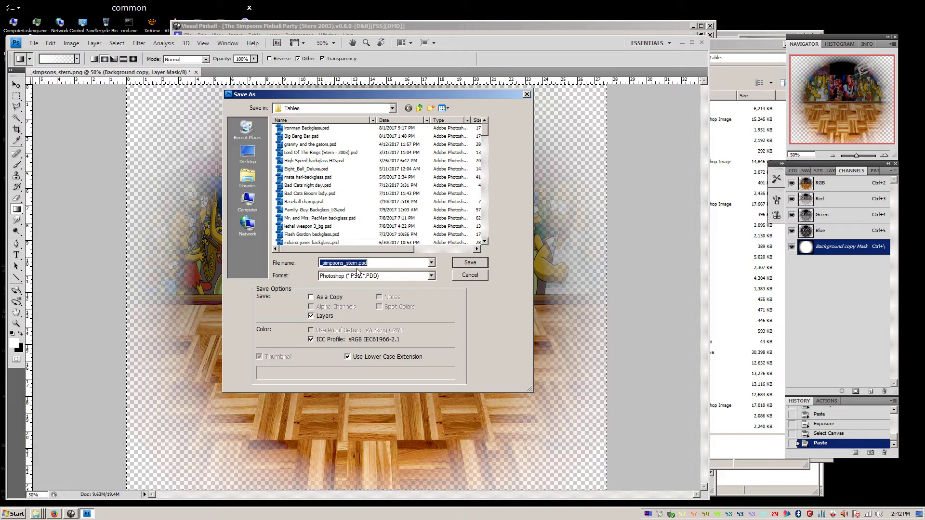
{"action": "left_click", "coordinate": [431, 276]}
{"action": "left_click", "coordinate": [367, 385]}
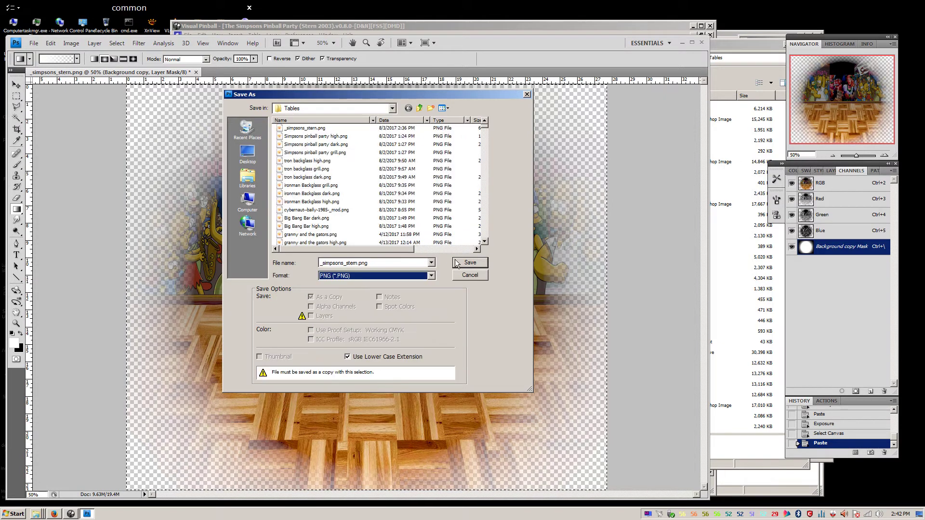
{"action": "left_click", "coordinate": [470, 262]}
{"action": "left_click", "coordinate": [348, 219]}
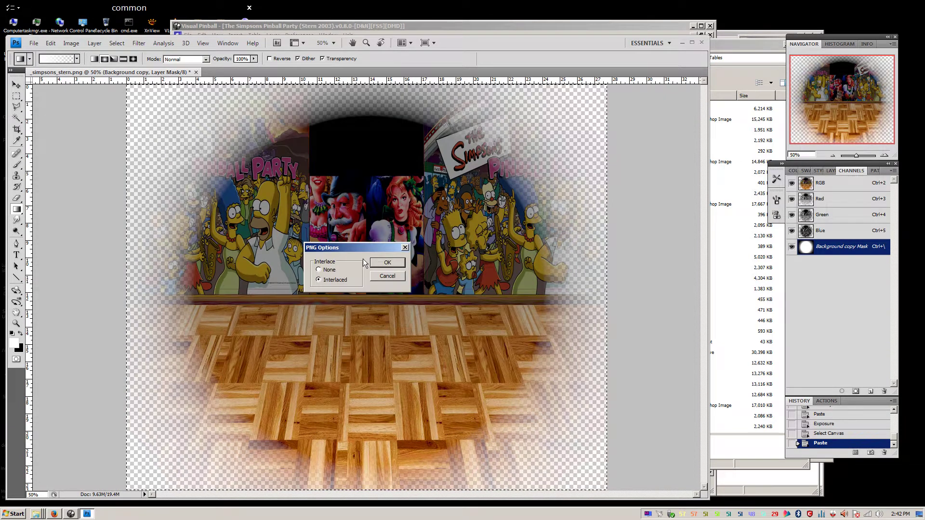
{"action": "left_click", "coordinate": [331, 269]}
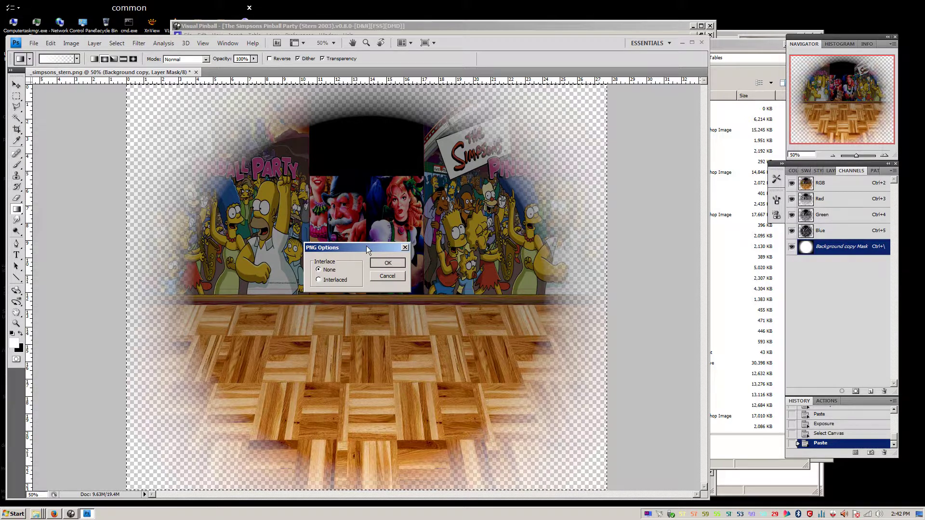
{"action": "key", "text": "Return"}
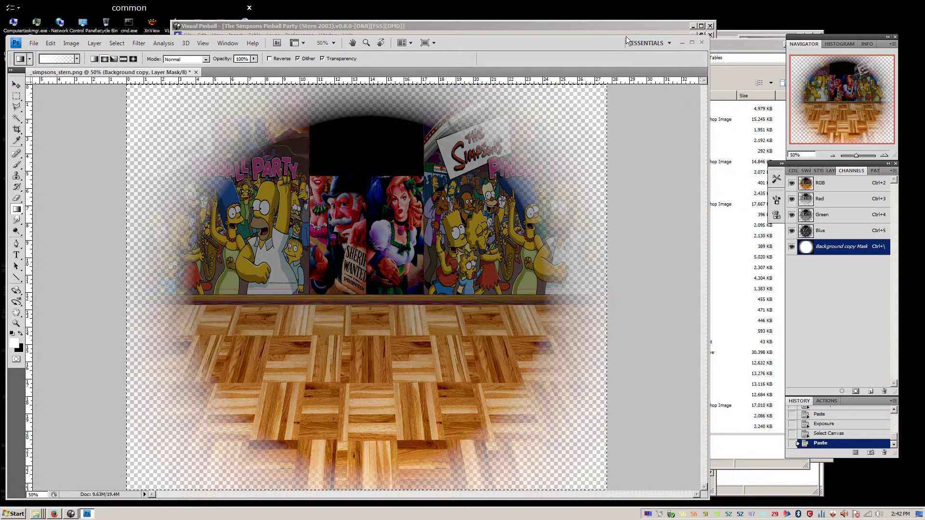
Switch to Visual Pinball with The Simpsons Pinball Party backdrop and open the table's Image Manager.
{"action": "left_click_drag", "start_coordinate": [597, 41], "coordinate": [527, 46]}
{"action": "left_click", "coordinate": [670, 35]}
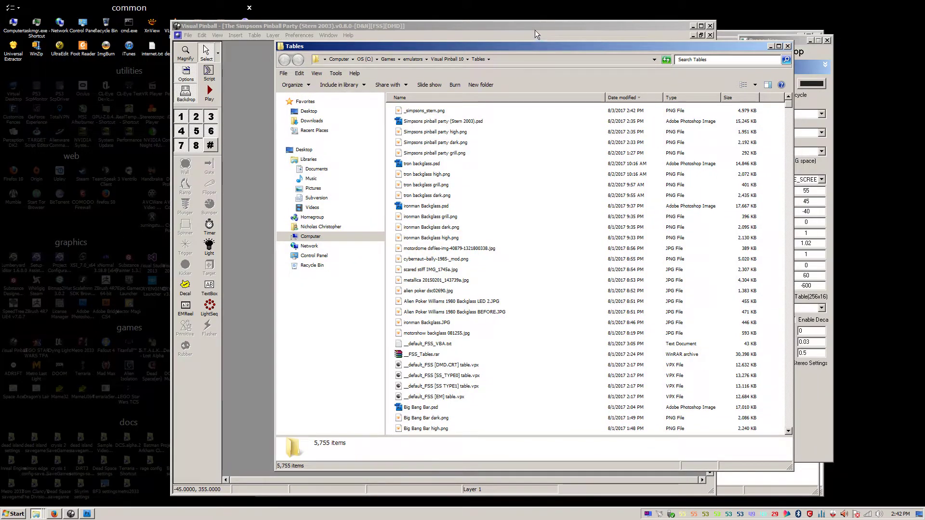
{"action": "left_click", "coordinate": [534, 30]}
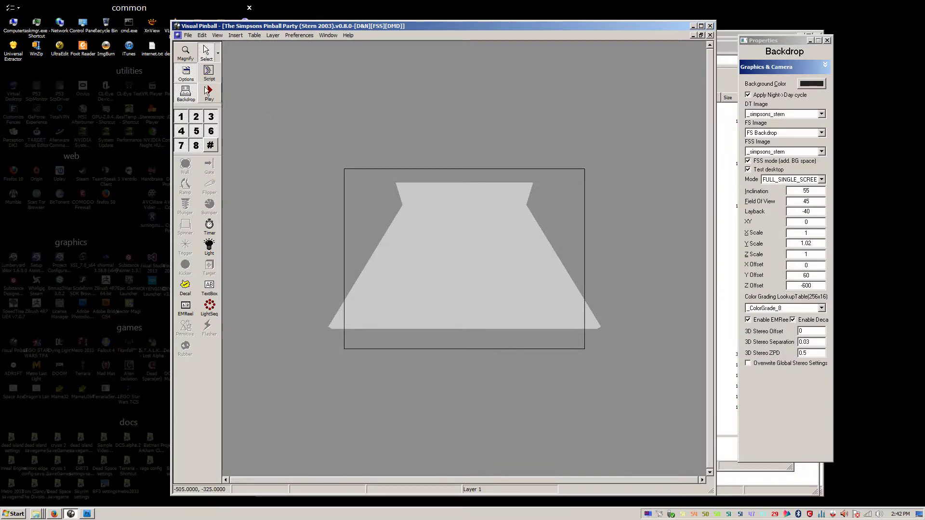
{"action": "left_click", "coordinate": [256, 36]}
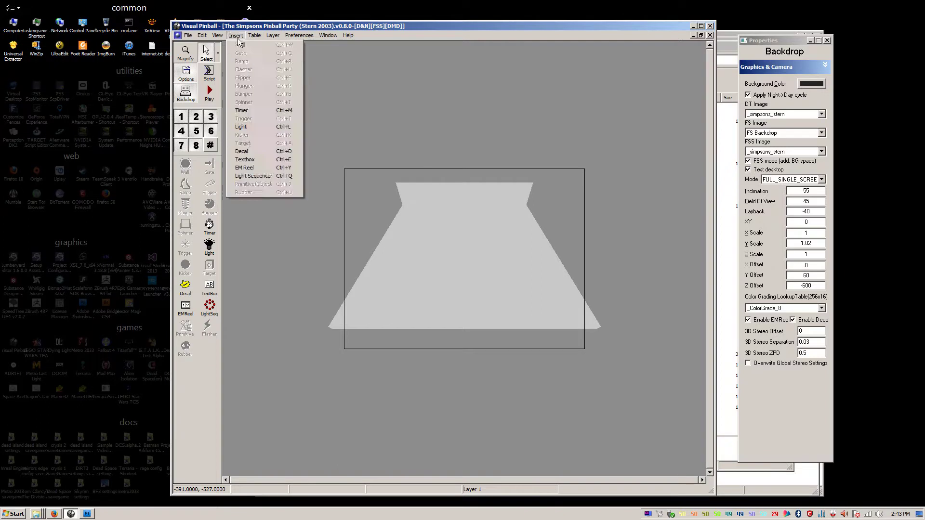
{"action": "left_click", "coordinate": [230, 74]}
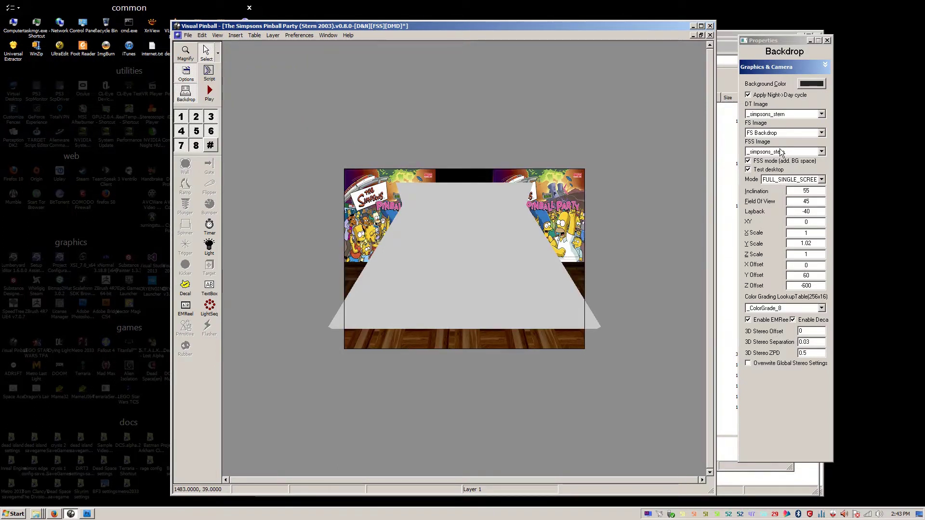
{"action": "left_click", "coordinate": [255, 35]}
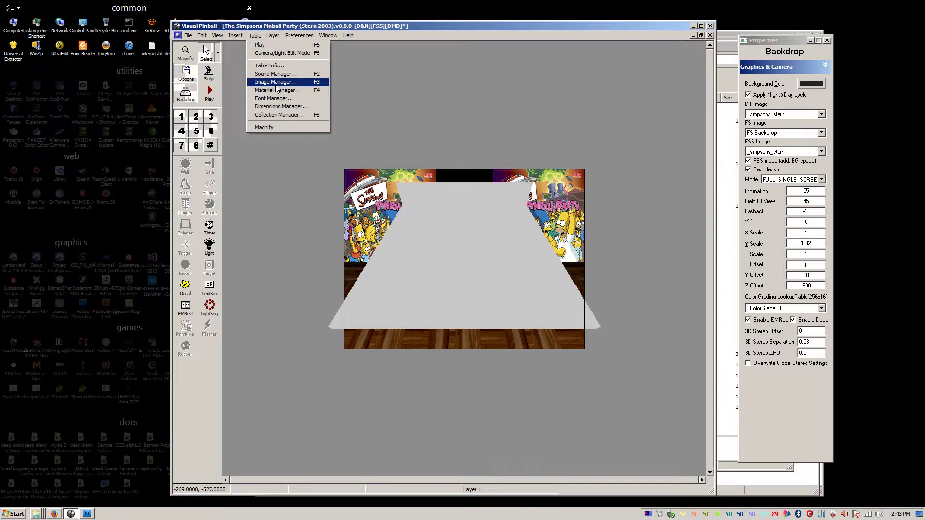
{"action": "left_click", "coordinate": [277, 83]}
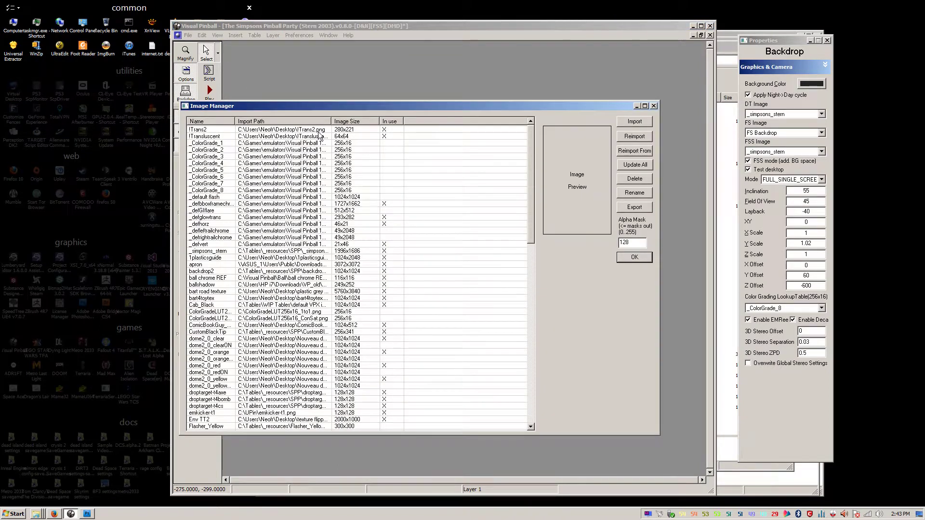
Start an image import, sort the Tables folder by newest date and rename _simpsons_stern.png as _simpsons_stern2.png.
{"action": "left_click", "coordinate": [632, 122]}
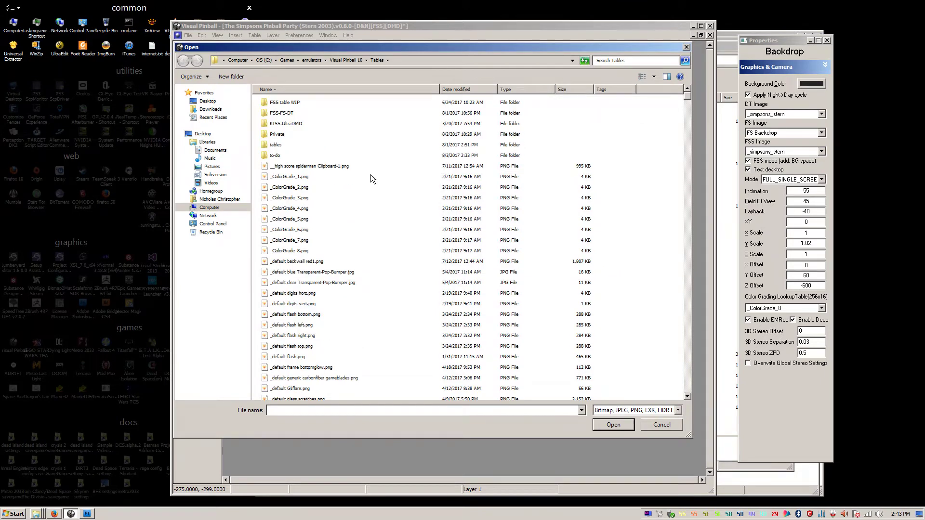
{"action": "left_click", "coordinate": [465, 91]}
{"action": "left_click", "coordinate": [293, 104]}
{"action": "left_click", "coordinate": [295, 106]}
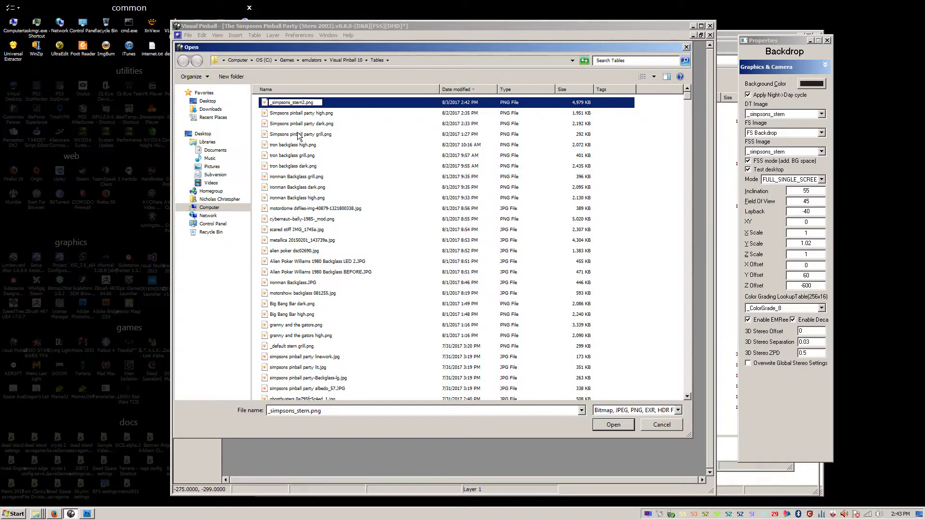
{"action": "left_click", "coordinate": [311, 417]}
{"action": "double_click", "coordinate": [311, 418]}
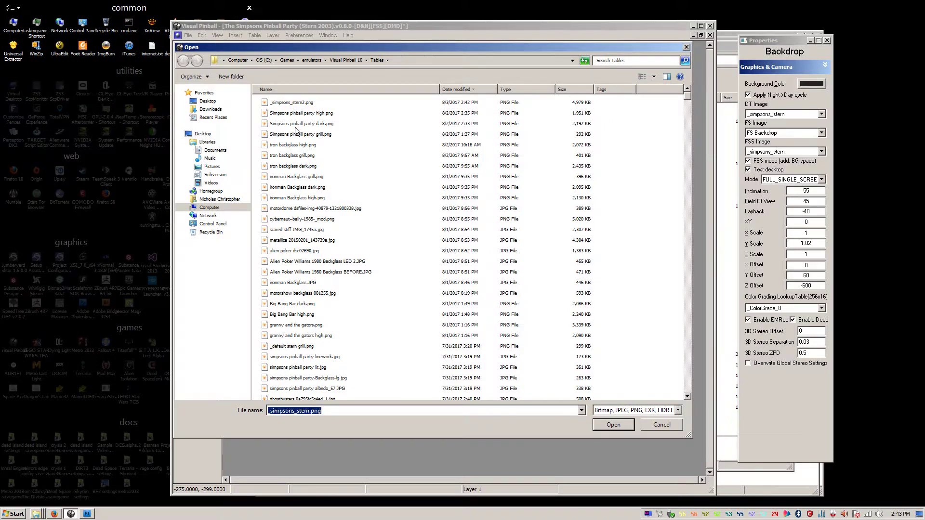
Import _simpsons_stern2.png into the table and set it as the backdrop's FSS Image.
{"action": "left_click", "coordinate": [298, 107]}
{"action": "left_click", "coordinate": [619, 425]}
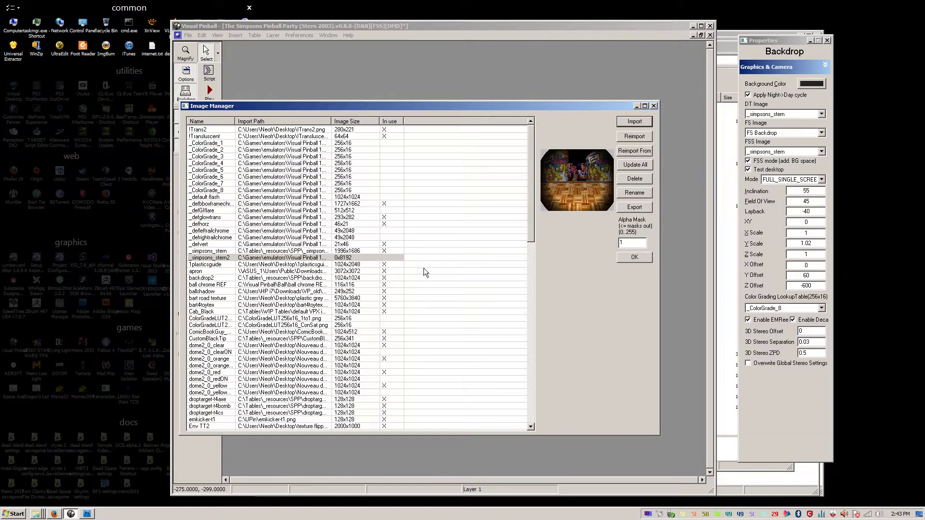
{"action": "left_click", "coordinate": [634, 257]}
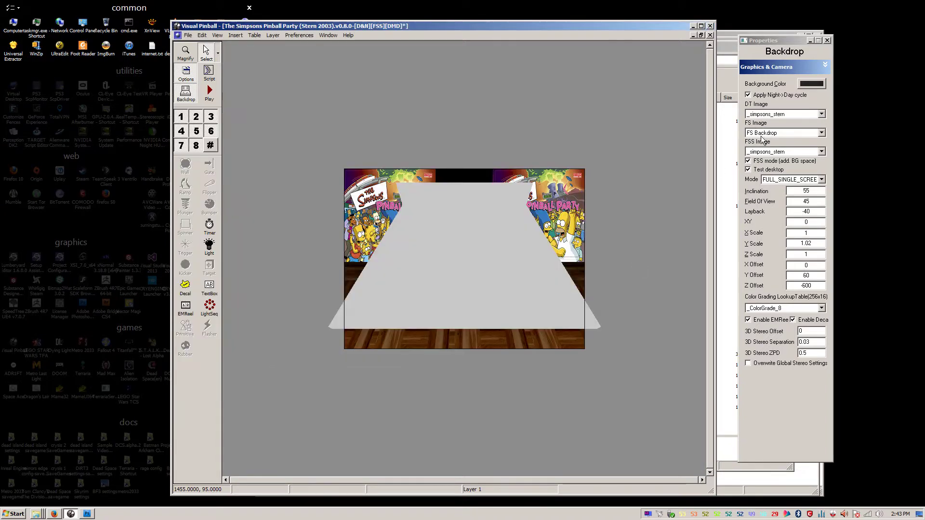
{"action": "left_click", "coordinate": [795, 154]}
{"action": "left_click", "coordinate": [771, 169]}
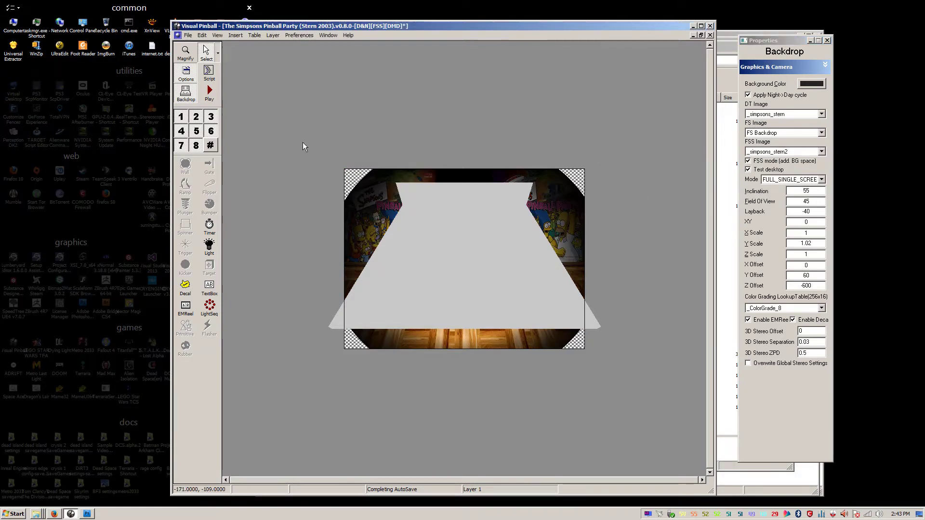
Raise the table's Night->Day cycle to about mid-range and play-test the table with the new backdrop.
{"action": "left_click", "coordinate": [186, 96]}
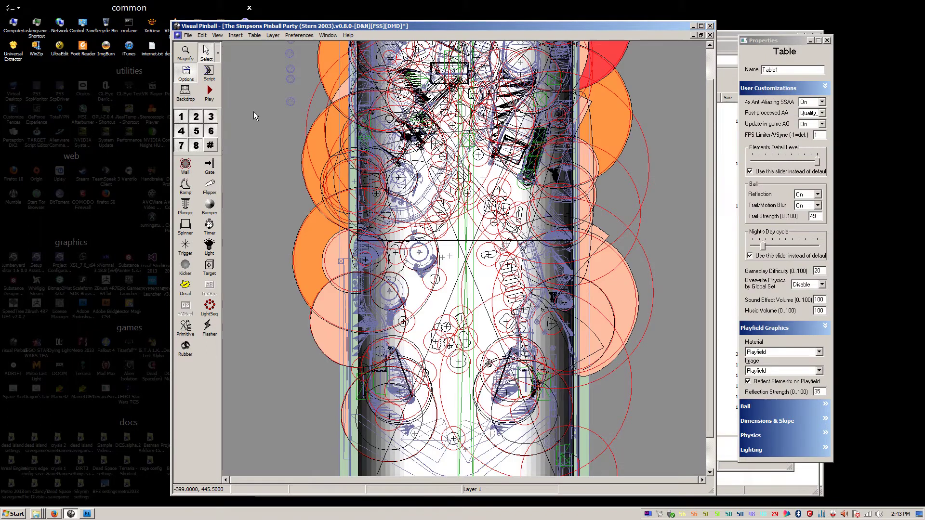
{"action": "left_click", "coordinate": [772, 249]}
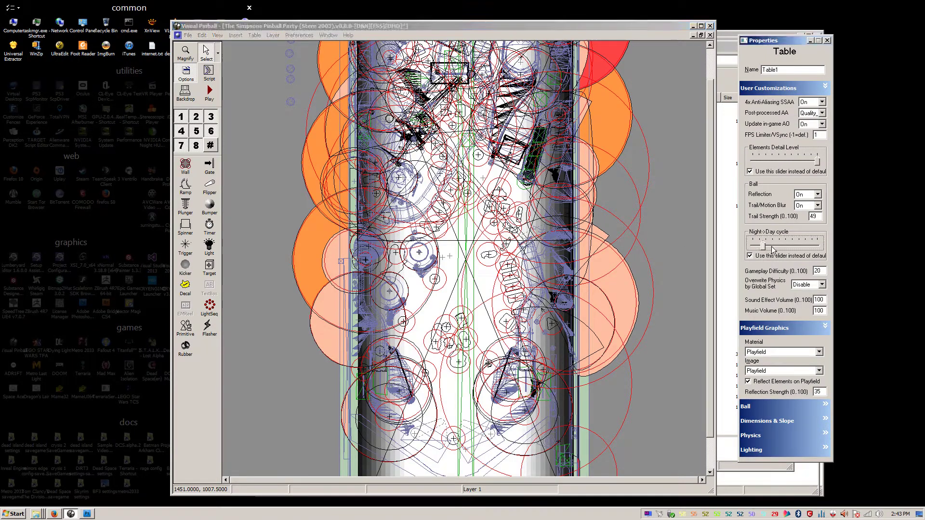
{"action": "left_click", "coordinate": [210, 98]}
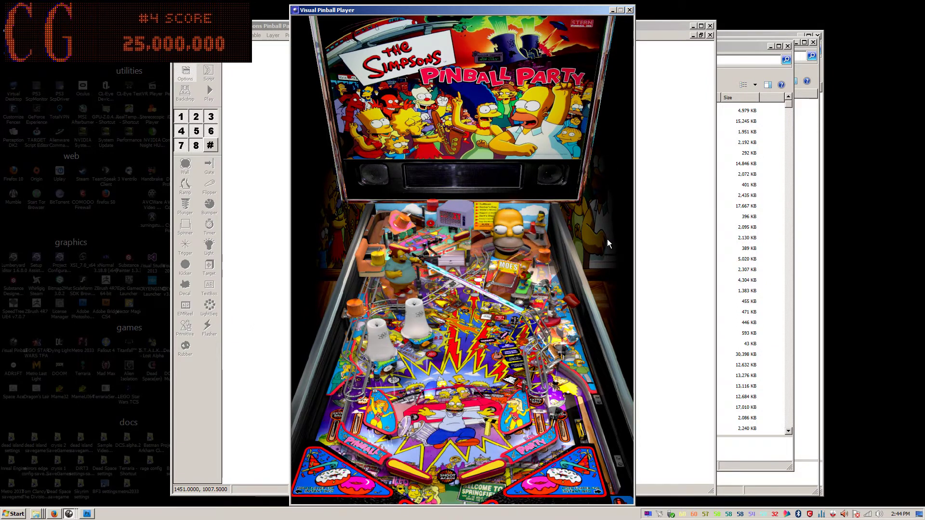
{"action": "key", "text": "Escape"}
{"action": "left_click", "coordinate": [471, 274]}
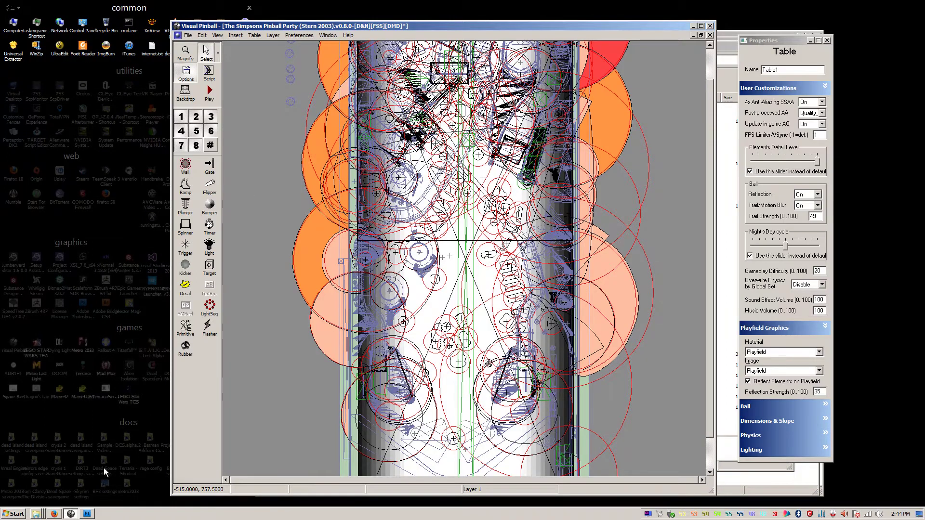
Switch to Photoshop and duplicate the Background copy layer within the _simpsons_stern.png document.
{"action": "left_click", "coordinate": [87, 513]}
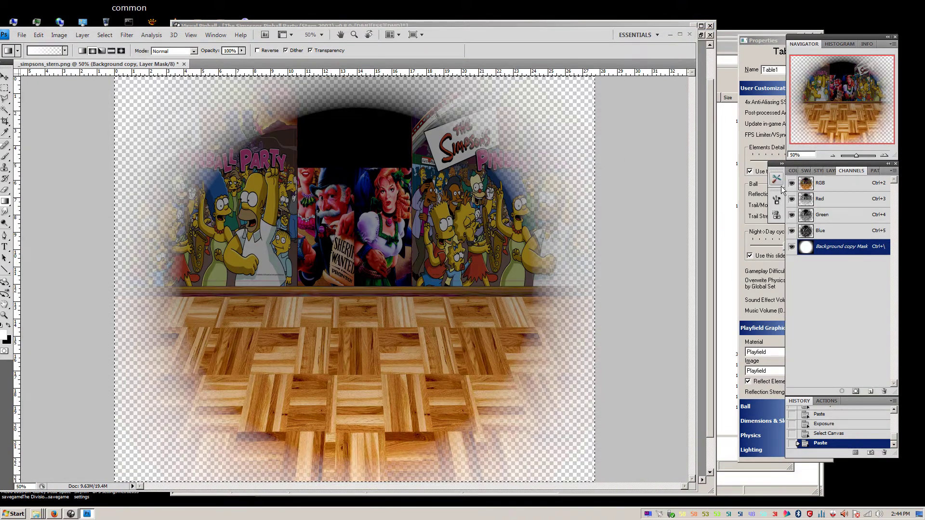
{"action": "left_click", "coordinate": [829, 170]}
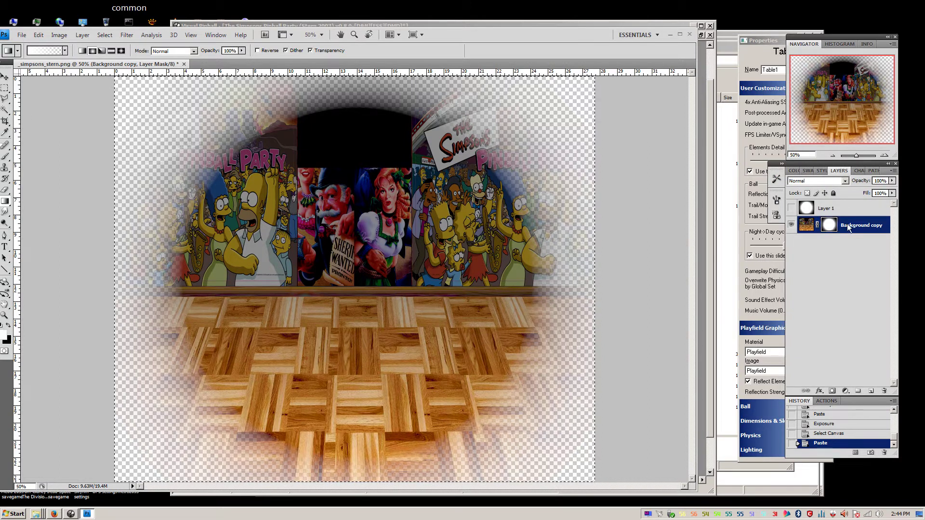
{"action": "left_click", "coordinate": [848, 209]}
{"action": "left_click", "coordinate": [841, 228]}
{"action": "right_click", "coordinate": [841, 227]}
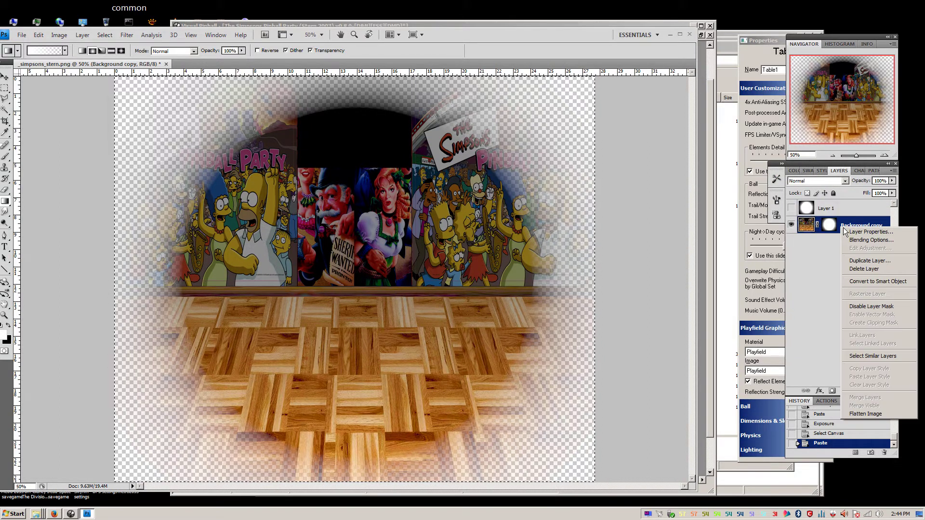
{"action": "left_click", "coordinate": [870, 261]}
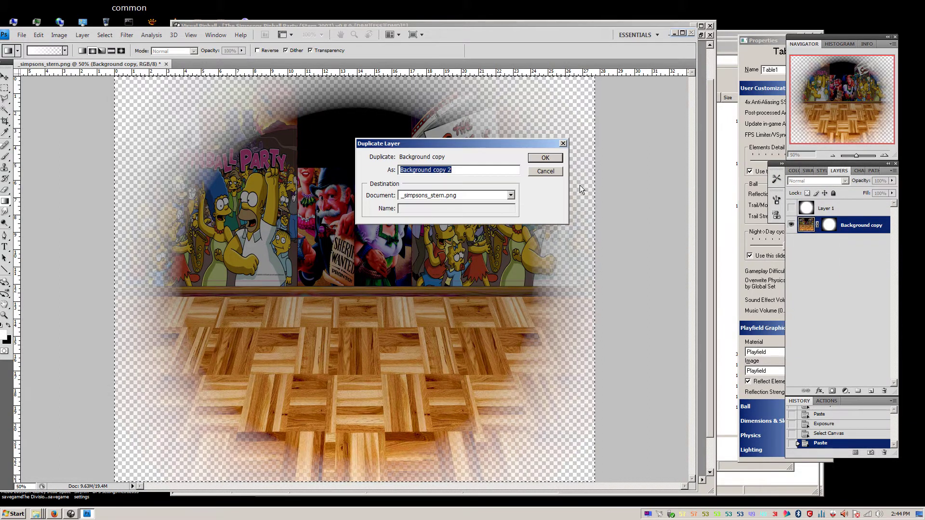
{"action": "left_click", "coordinate": [554, 161]}
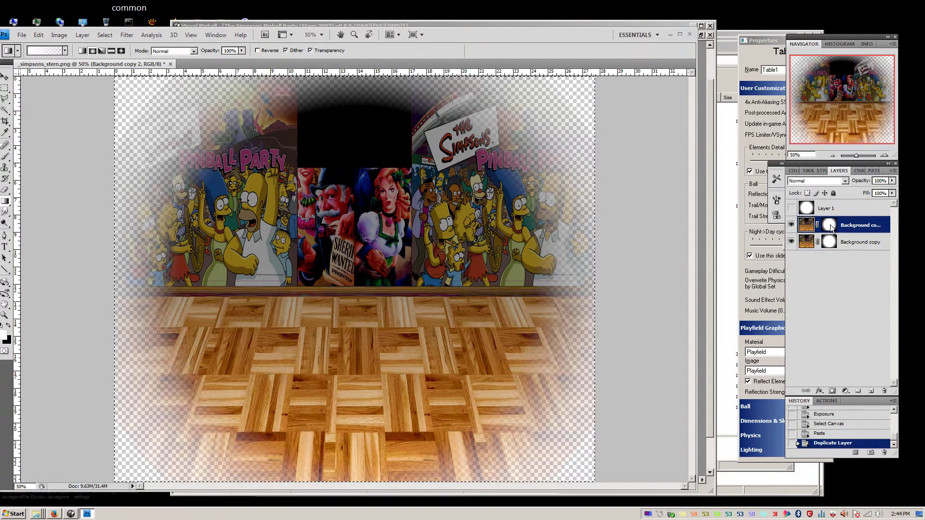
Delete the duplicated layer's mask without applying it and hide the original masked Background copy layer.
{"action": "left_click_drag", "start_coordinate": [829, 225], "coordinate": [883, 391]}
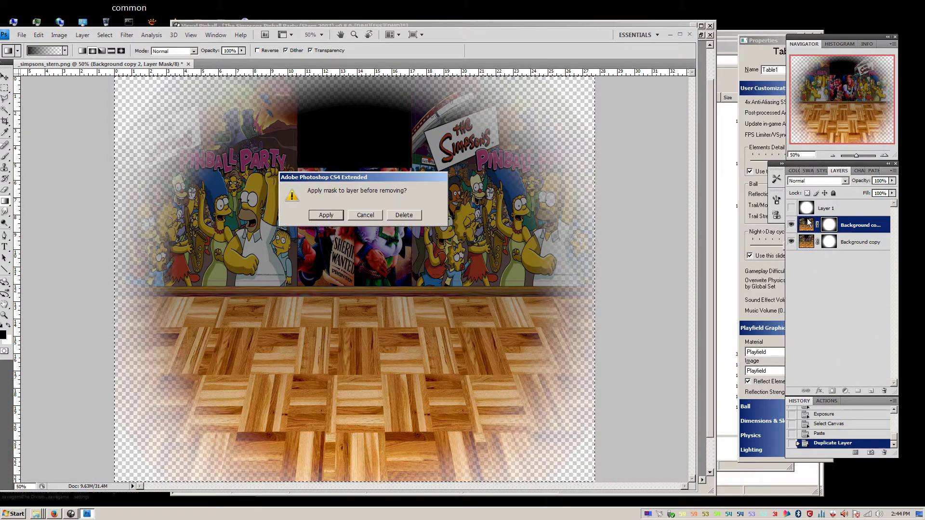
{"action": "left_click", "coordinate": [403, 215]}
{"action": "left_click", "coordinate": [791, 242]}
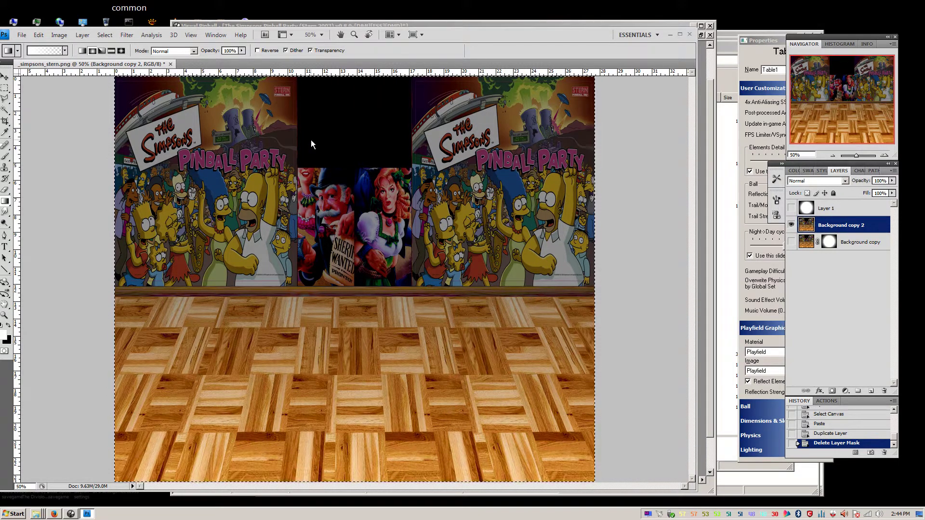
Save the unmasked image as a PNG copy over _simpsons_stern2.png in the Tables folder with interlacing set to None.
{"action": "left_click", "coordinate": [21, 35]}
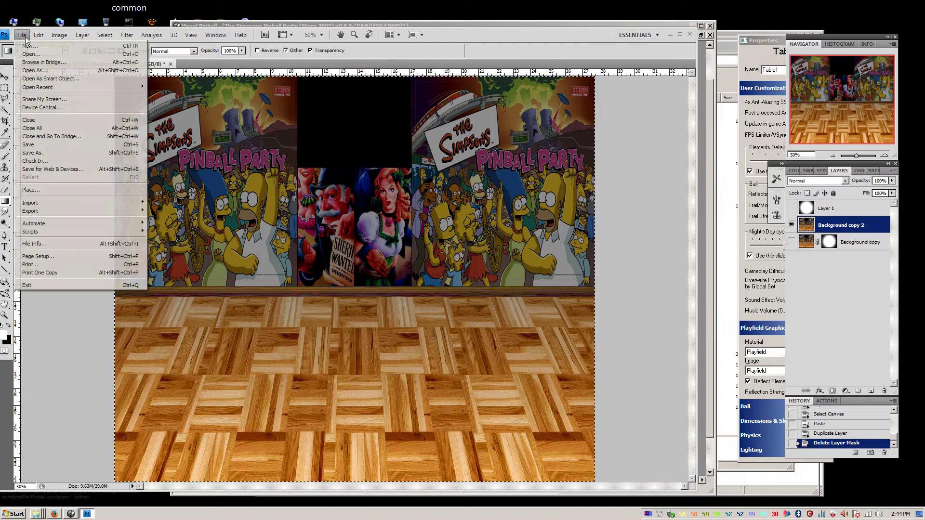
{"action": "left_click", "coordinate": [53, 152]}
{"action": "left_click", "coordinate": [371, 275]}
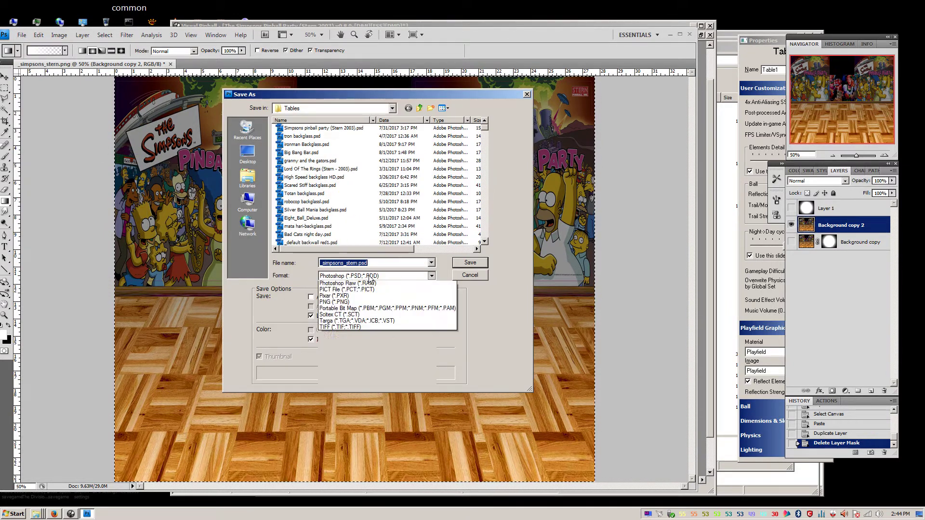
{"action": "left_click", "coordinate": [371, 384]}
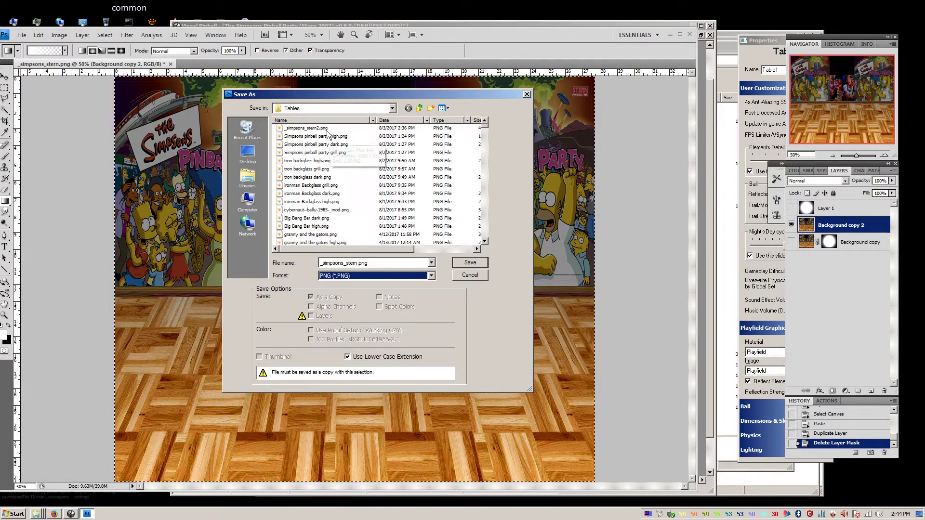
{"action": "left_click", "coordinate": [305, 128]}
{"action": "left_click", "coordinate": [470, 263]}
{"action": "left_click", "coordinate": [346, 222]}
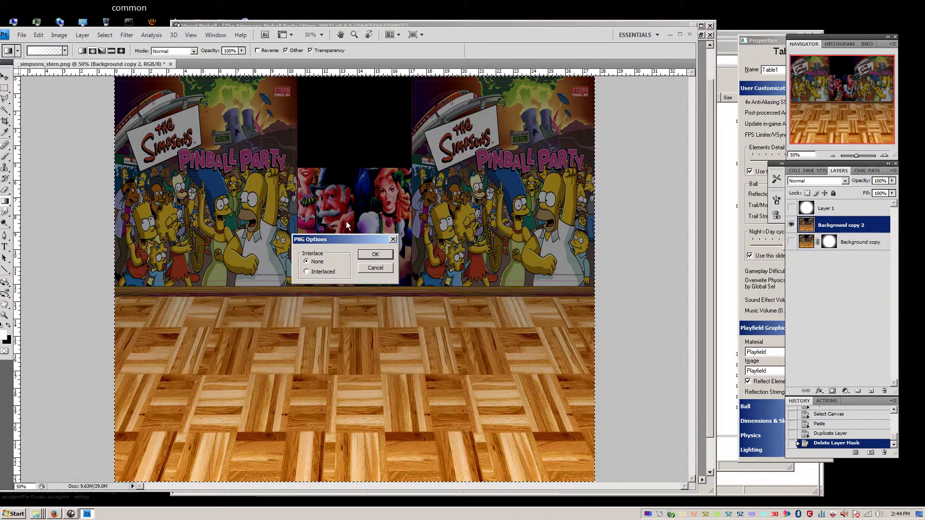
{"action": "left_click", "coordinate": [366, 254]}
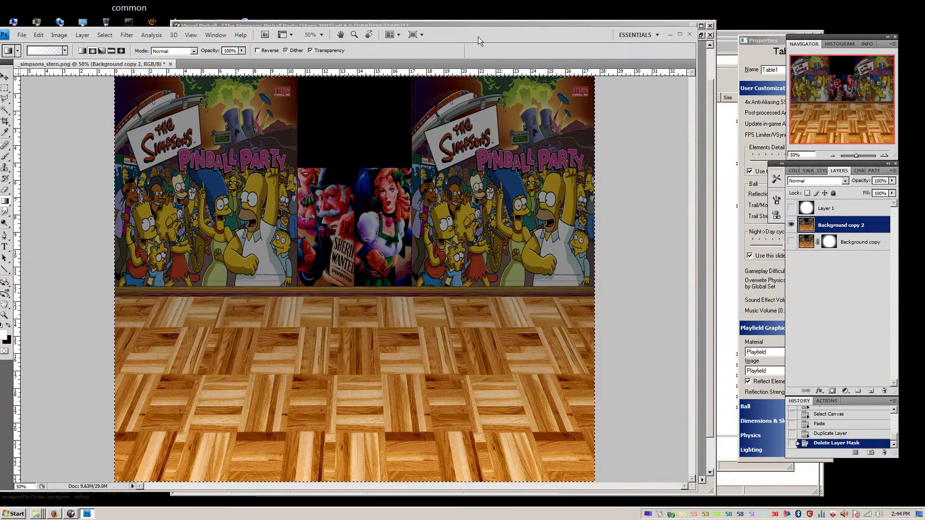
Switch back to Visual Pinball, show the backdrop and check its FSS Image choice, keeping _simpsons_stern2.
{"action": "left_click_drag", "start_coordinate": [478, 36], "coordinate": [492, 35]}
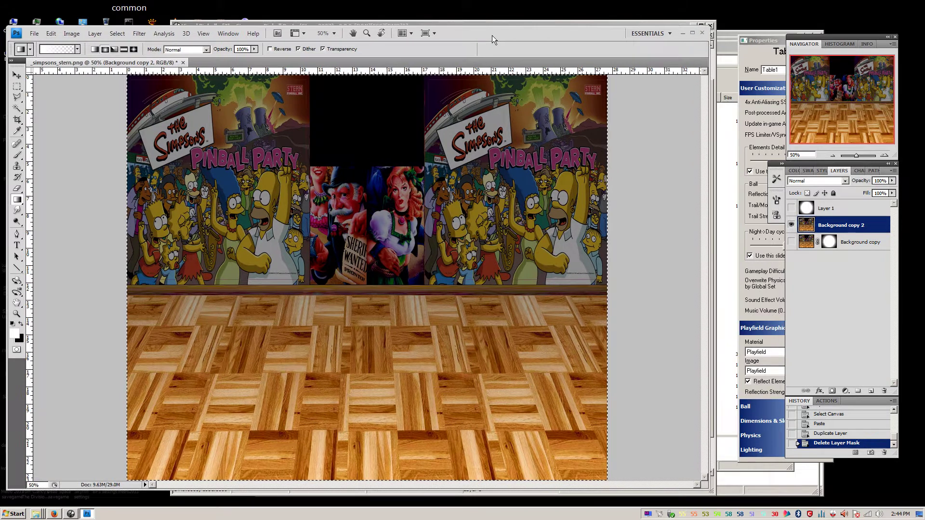
{"action": "left_click", "coordinate": [683, 34]}
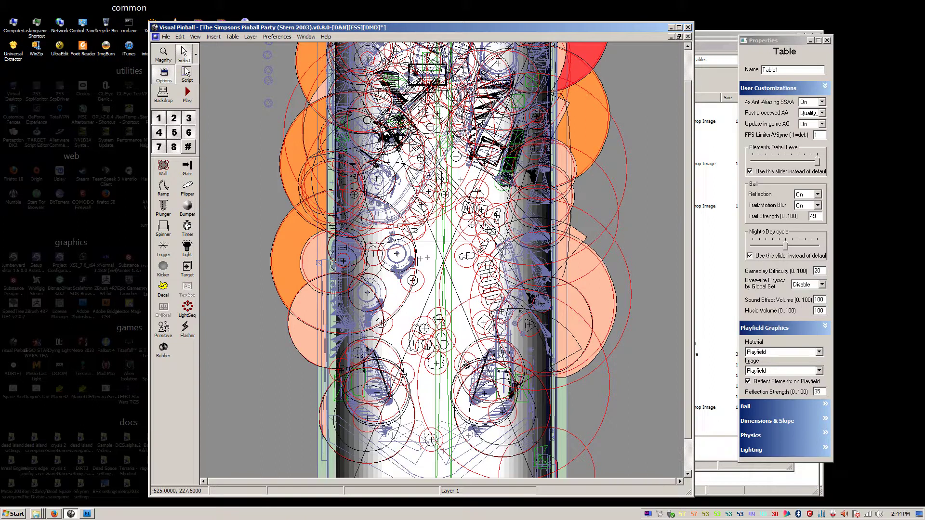
{"action": "left_click", "coordinate": [163, 94]}
{"action": "left_click", "coordinate": [793, 152]}
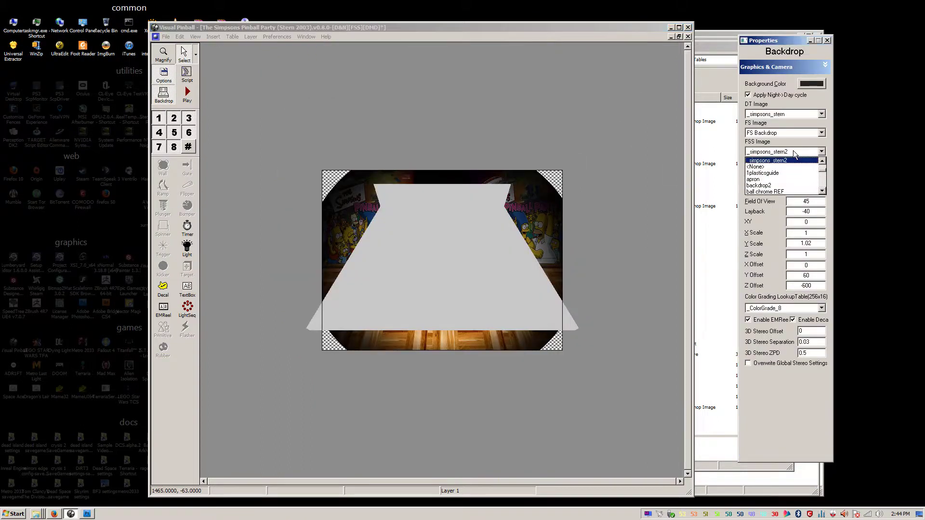
{"action": "left_click", "coordinate": [794, 152]}
{"action": "left_click", "coordinate": [562, 140]}
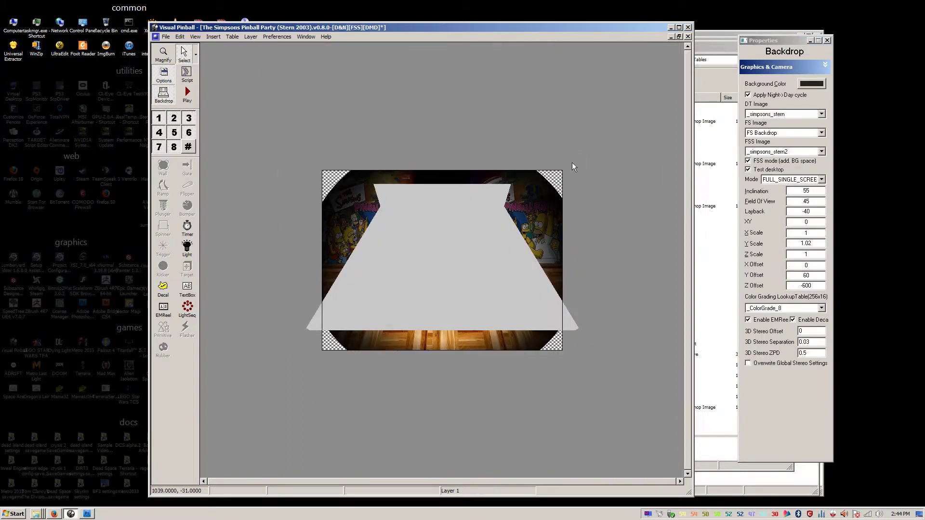
Reimport the _simpsons_stern2 image in the Image Manager, replacing the existing copy with the newly saved unmasked file.
{"action": "left_click", "coordinate": [233, 36]}
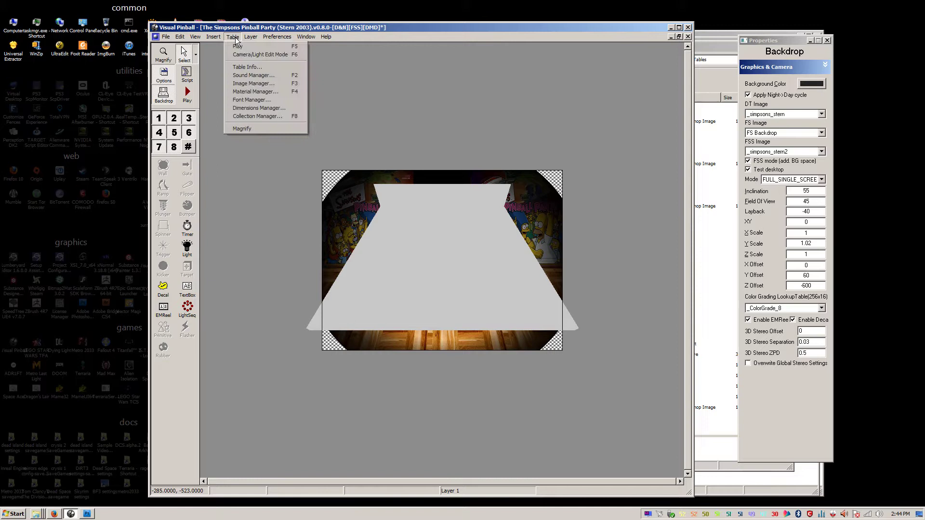
{"action": "left_click", "coordinate": [247, 83]}
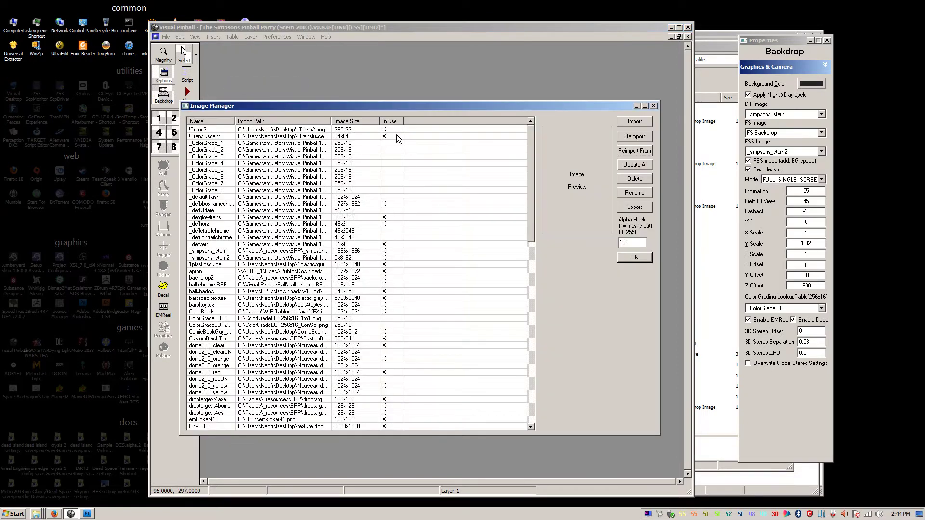
{"action": "left_click", "coordinate": [211, 267]}
{"action": "scroll", "coordinate": [226, 289], "scroll_direction": "down", "scroll_amount": 5}
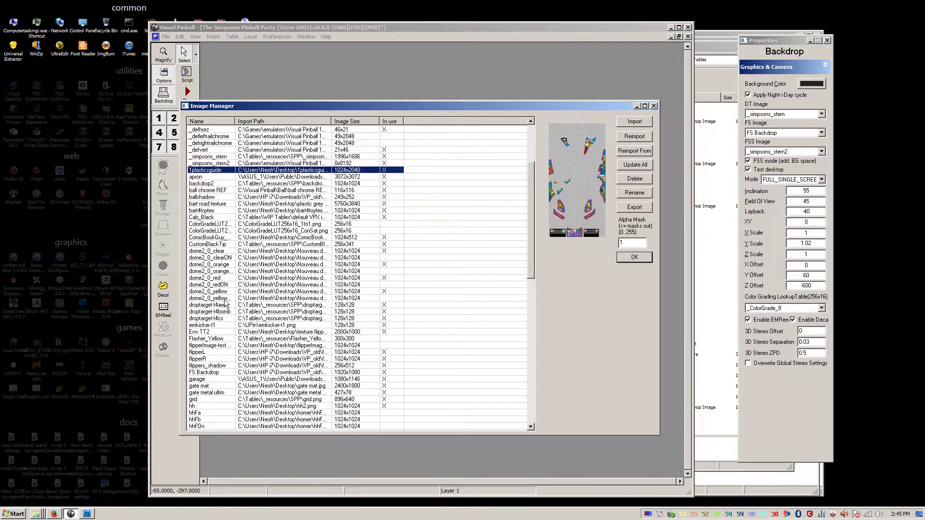
{"action": "scroll", "coordinate": [225, 297], "scroll_direction": "up", "scroll_amount": 5}
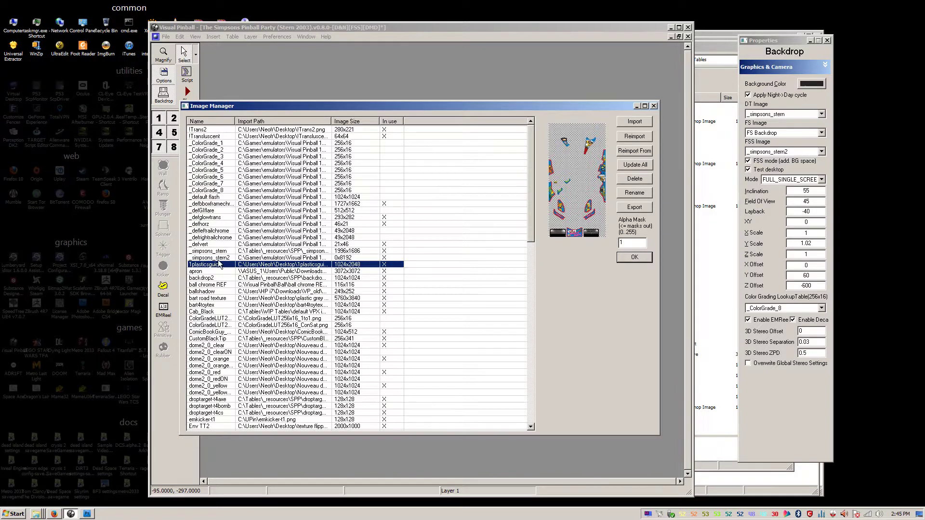
{"action": "left_click", "coordinate": [219, 259]}
{"action": "left_click", "coordinate": [634, 137]}
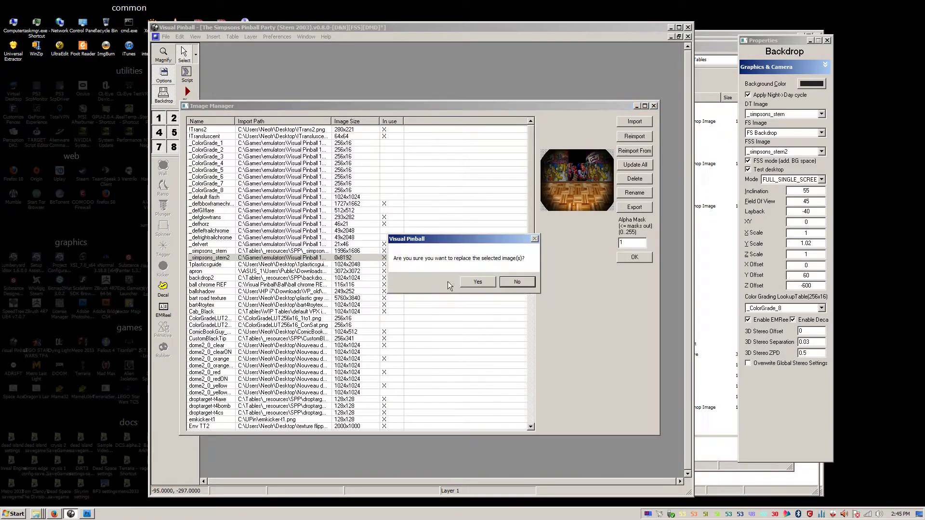
{"action": "left_click", "coordinate": [471, 284]}
{"action": "left_click", "coordinate": [620, 262]}
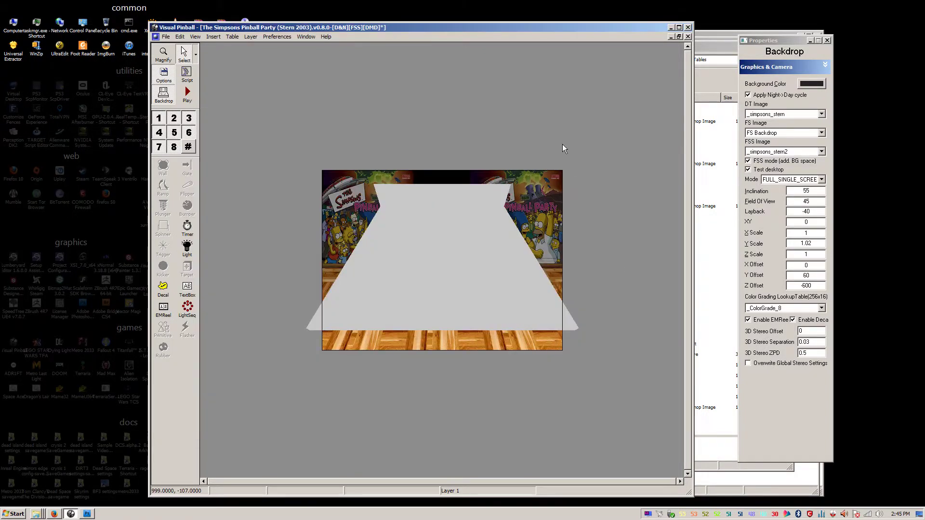
Run the table to inspect the unmasked backdrop around the cabinet, and return to the editor.
{"action": "left_click", "coordinate": [187, 96]}
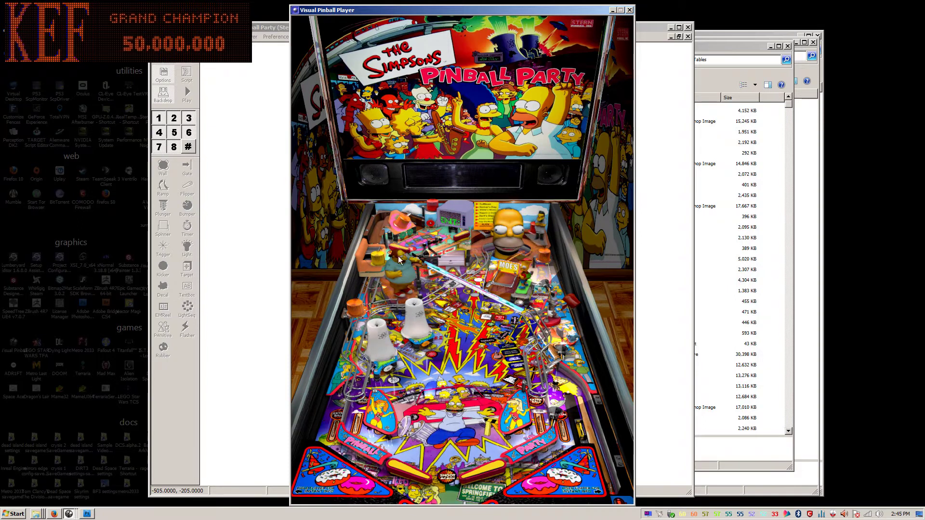
{"action": "key", "text": "Escape"}
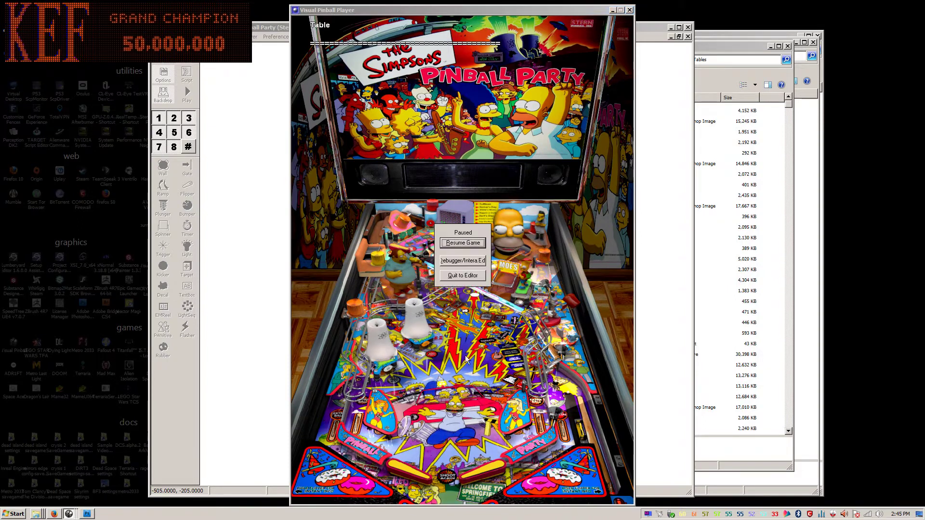
{"action": "left_click", "coordinate": [468, 278]}
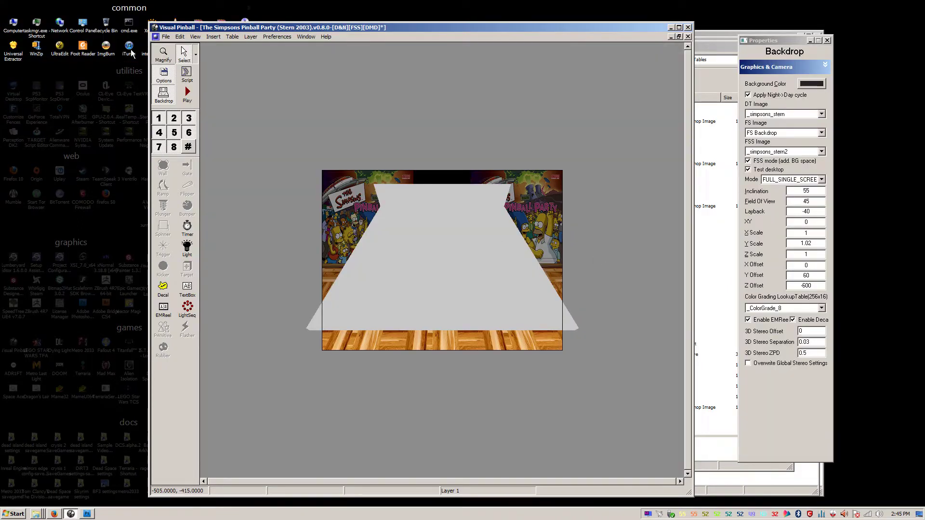
Show the table's properties instead of the backdrop, lower the Night->Day cycle, and test-play the table with the darker lighting.
{"action": "left_click", "coordinate": [785, 248]}
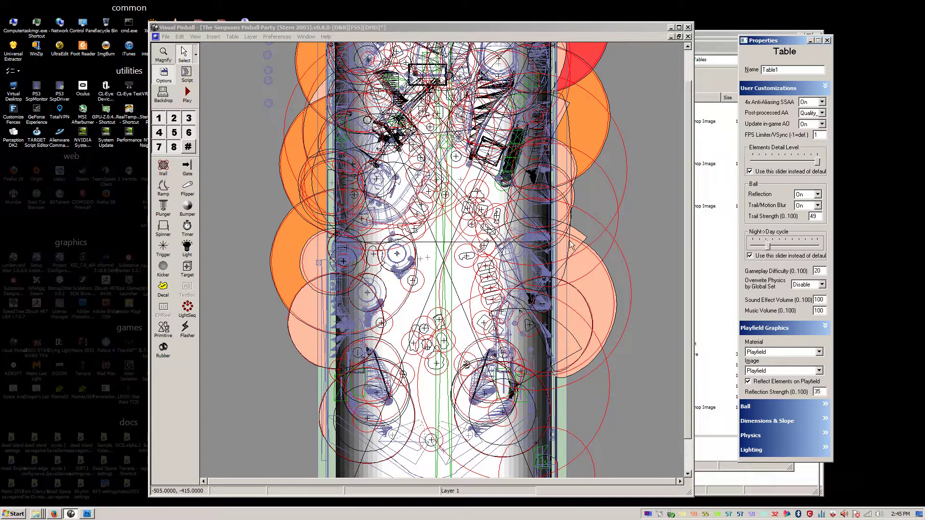
{"action": "left_click", "coordinate": [194, 100]}
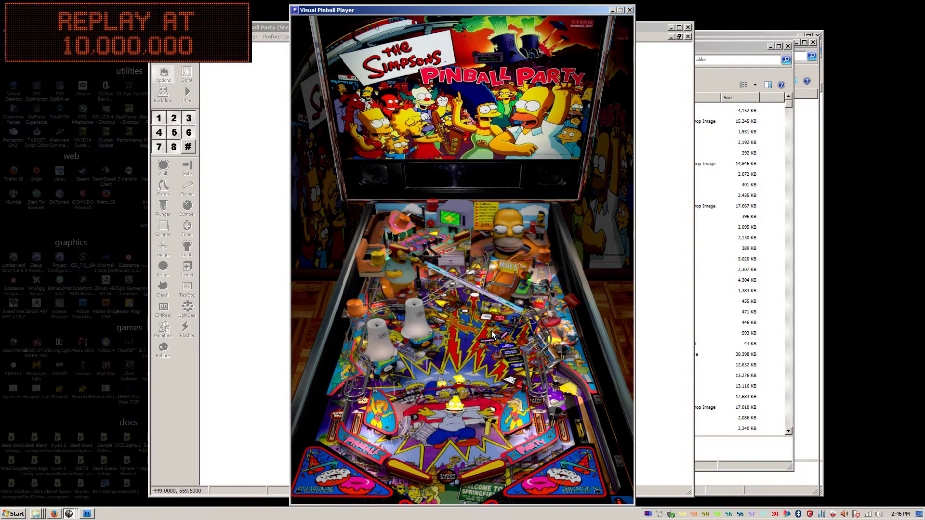
{"action": "key", "text": "Escape"}
{"action": "left_click", "coordinate": [475, 272]}
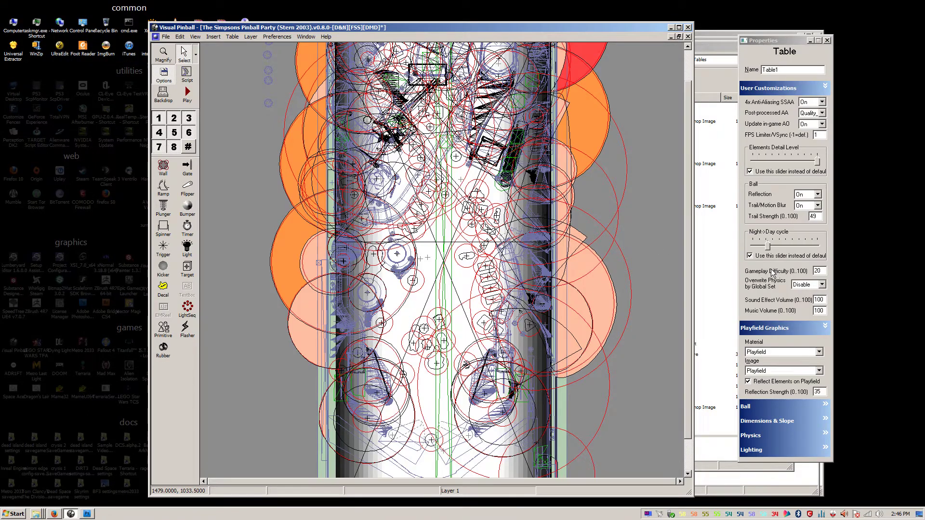
Lower the table's Night->Day cycle slightly further towards night and test-play the table again.
{"action": "left_click_drag", "start_coordinate": [770, 249], "coordinate": [763, 248]}
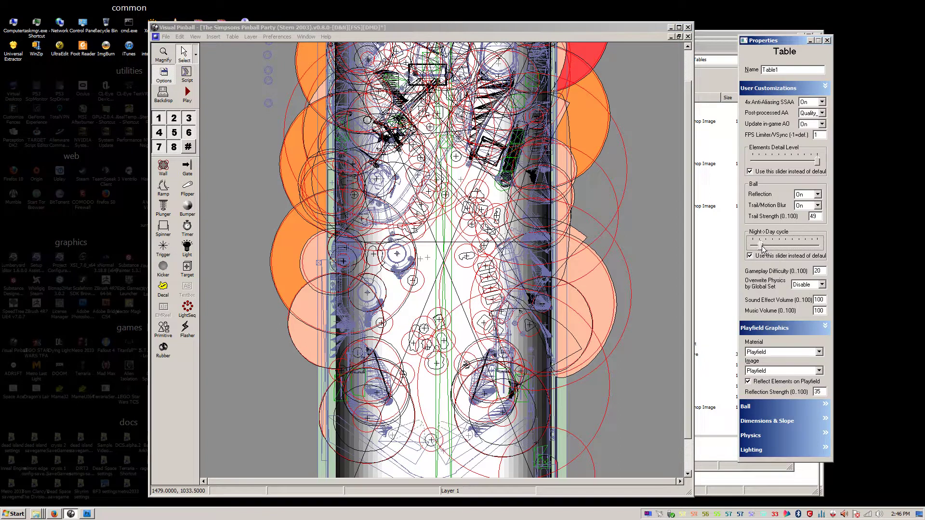
{"action": "left_click", "coordinate": [187, 95]}
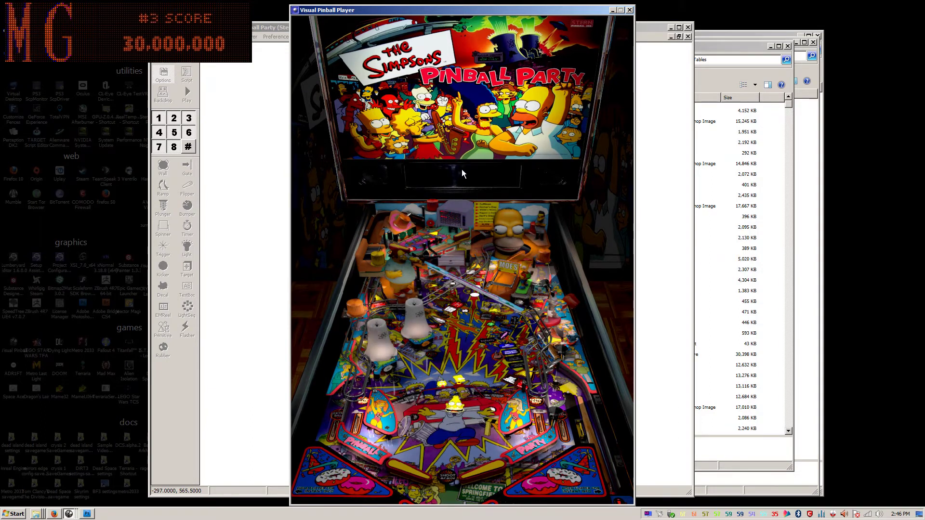
{"action": "key", "text": "Escape"}
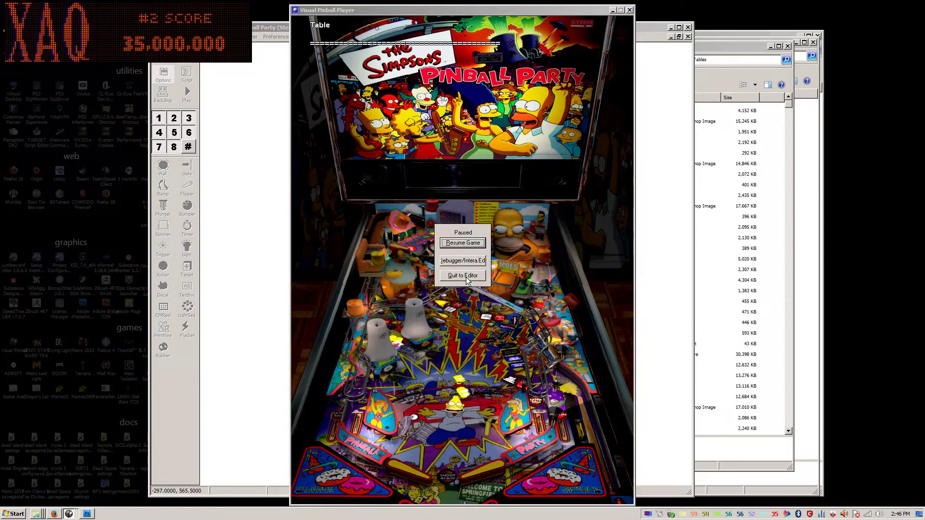
{"action": "left_click", "coordinate": [463, 275]}
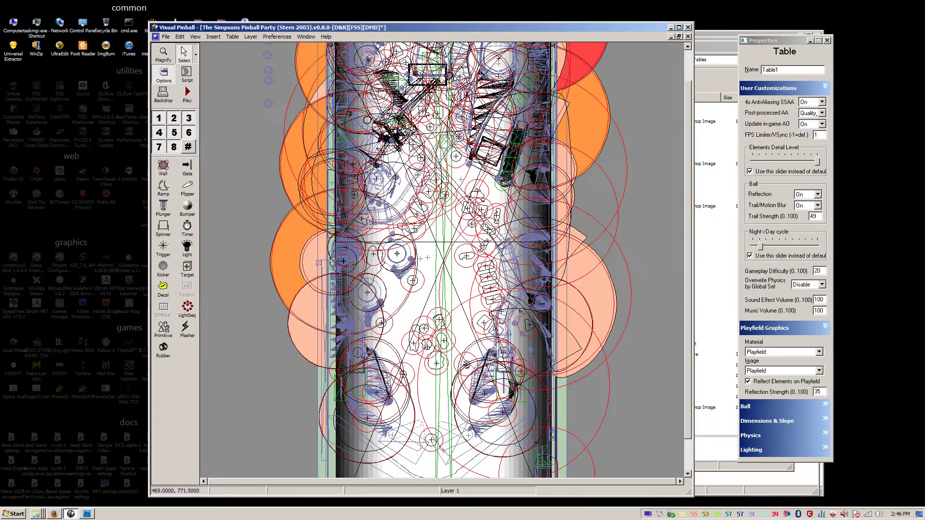
Save the Simpsons Pinball Party table with its new backdrop and Night->Day setting.
{"action": "left_click_drag", "start_coordinate": [409, 27], "coordinate": [401, 25]}
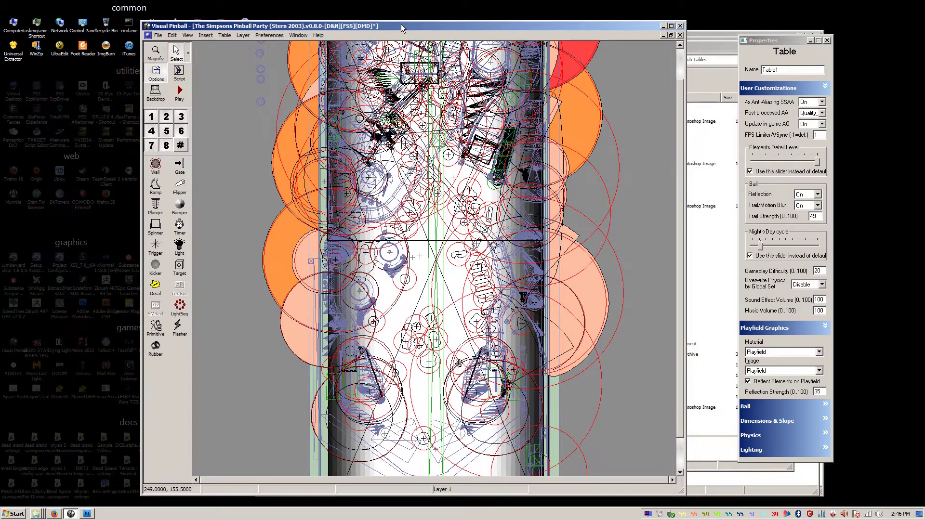
{"action": "key", "text": "ctrl+s"}
{"action": "left_click_drag", "start_coordinate": [441, 32], "coordinate": [455, 34]}
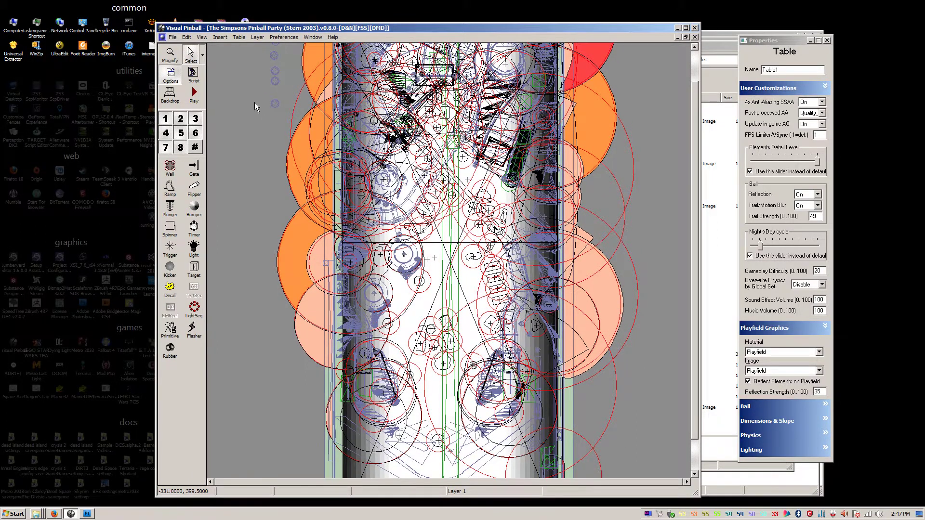
Open the table's script and review the day and night datasets, flasher lines and backbox illumination code.
{"action": "left_click", "coordinate": [193, 76]}
{"action": "left_click_drag", "start_coordinate": [219, 57], "coordinate": [259, 49]}
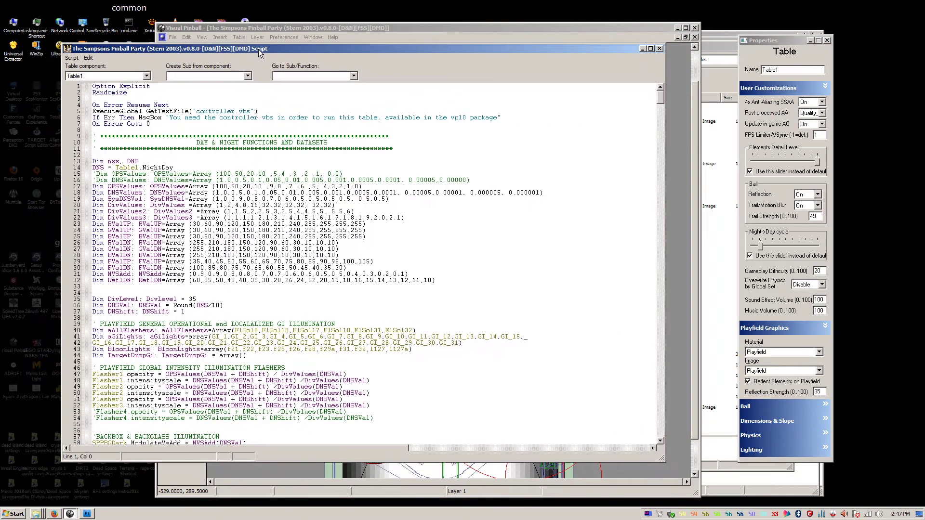
{"action": "scroll", "coordinate": [262, 288], "scroll_direction": "down", "scroll_amount": 3}
{"action": "left_click", "coordinate": [262, 268]}
{"action": "scroll", "coordinate": [262, 266], "scroll_direction": "down", "scroll_amount": 4}
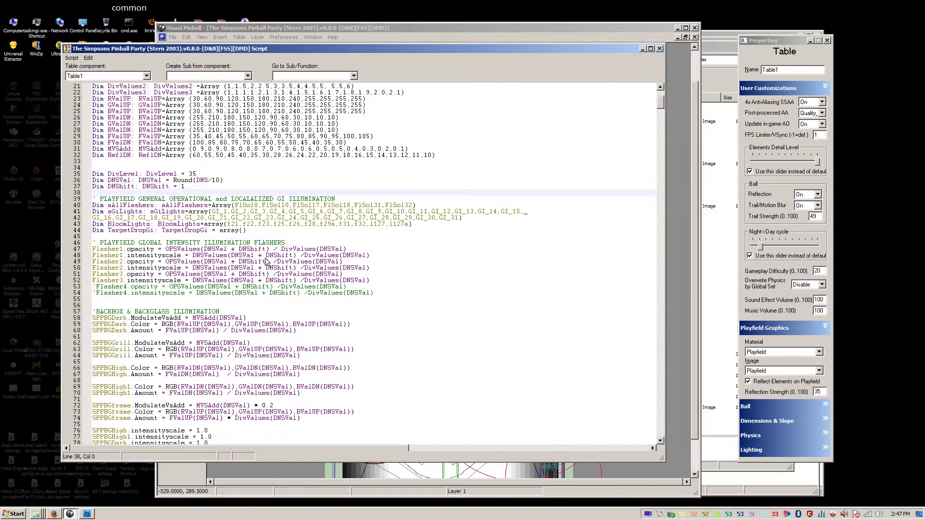
{"action": "left_click", "coordinate": [266, 243]}
{"action": "scroll", "coordinate": [264, 260], "scroll_direction": "down", "scroll_amount": 3}
{"action": "left_click", "coordinate": [262, 267]}
{"action": "scroll", "coordinate": [262, 268], "scroll_direction": "down", "scroll_amount": 3}
{"action": "left_click", "coordinate": [273, 242]}
{"action": "left_click", "coordinate": [274, 261]}
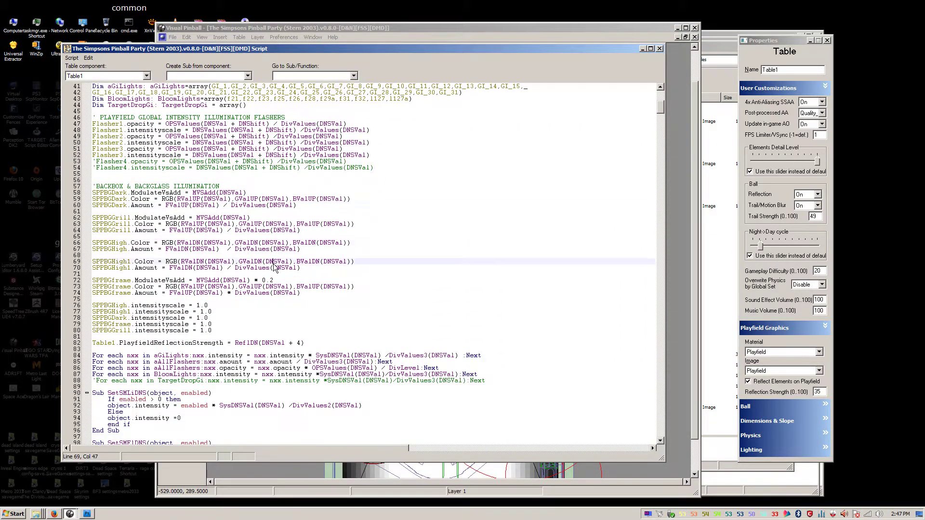
{"action": "left_click", "coordinate": [281, 292]}
{"action": "scroll", "coordinate": [281, 292], "scroll_direction": "down", "scroll_amount": 2}
{"action": "left_click", "coordinate": [281, 274]}
{"action": "scroll", "coordinate": [281, 274], "scroll_direction": "down", "scroll_amount": 2}
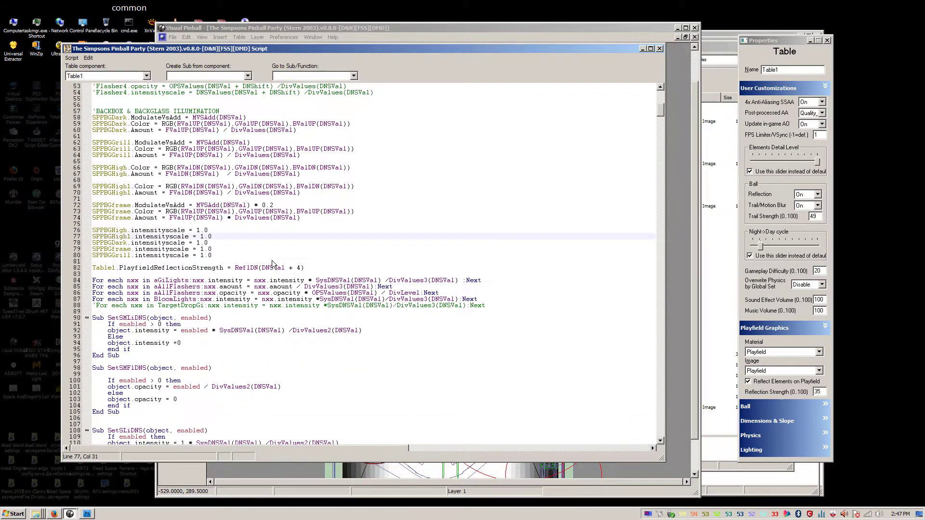
Examine the intensityscale, color and amount assignments in the script's backbox and backglass illumination section.
{"action": "left_click", "coordinate": [272, 261]}
{"action": "left_click", "coordinate": [261, 247]}
{"action": "left_click", "coordinate": [238, 244]}
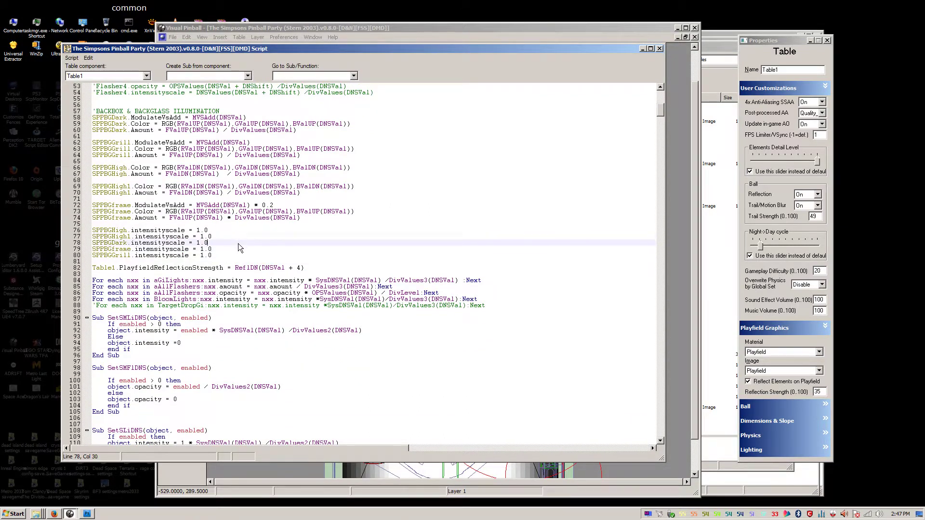
{"action": "left_click", "coordinate": [237, 251]}
{"action": "left_click", "coordinate": [237, 257]}
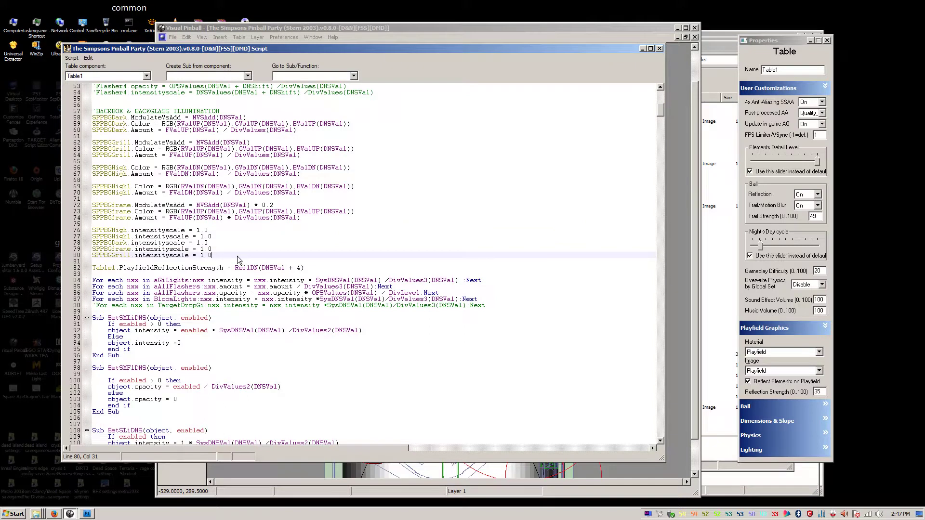
{"action": "left_click", "coordinate": [242, 251]}
{"action": "left_click", "coordinate": [235, 266]}
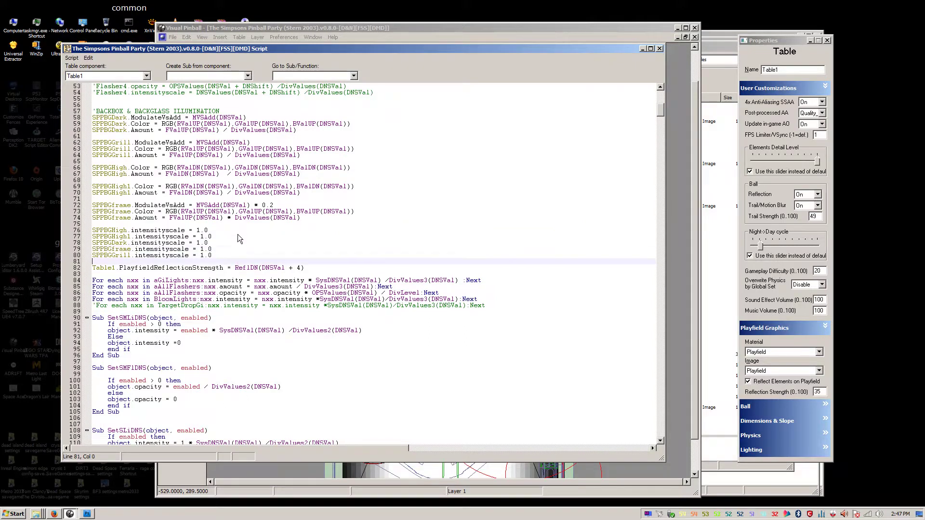
{"action": "scroll", "coordinate": [238, 232], "scroll_direction": "up", "scroll_amount": 3}
{"action": "left_click", "coordinate": [237, 248]}
{"action": "left_click", "coordinate": [240, 257]}
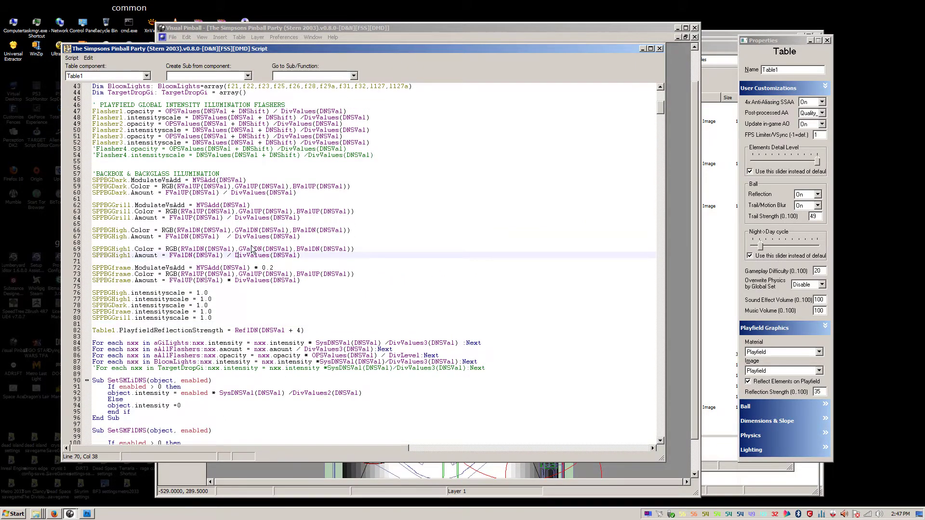
Examine the opacity and intensityscale lines for Flasher1 to Flasher4 in the playfield global intensity illumination section.
{"action": "scroll", "coordinate": [246, 250], "scroll_direction": "up", "scroll_amount": 4}
{"action": "left_click", "coordinate": [250, 249]}
{"action": "left_click", "coordinate": [255, 257]}
{"action": "scroll", "coordinate": [255, 261], "scroll_direction": "up", "scroll_amount": 2}
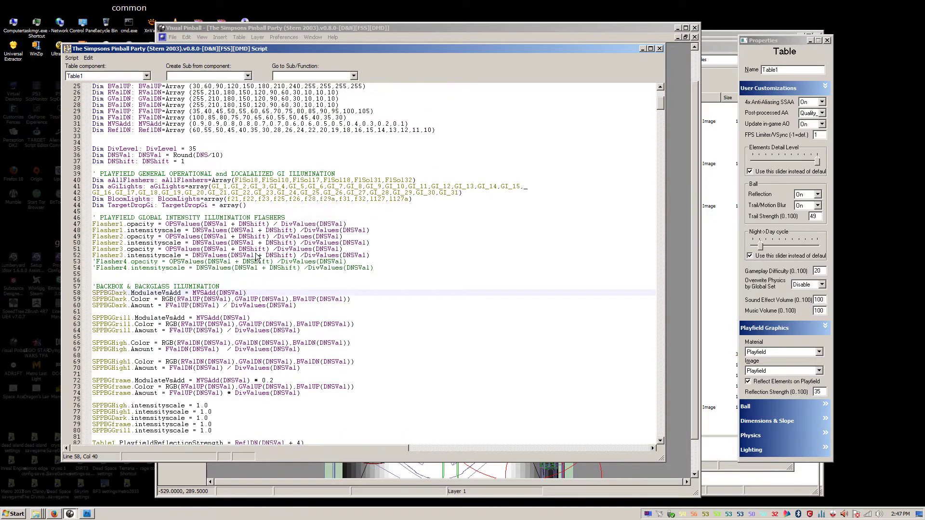
{"action": "left_click", "coordinate": [257, 242]}
{"action": "left_click", "coordinate": [257, 255]}
{"action": "left_click", "coordinate": [242, 250]}
{"action": "left_click", "coordinate": [254, 236]}
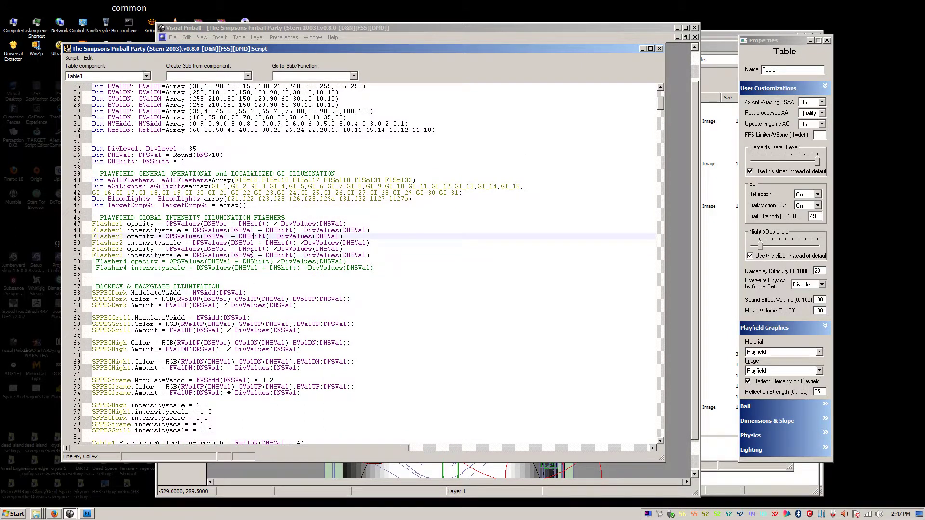
{"action": "left_click", "coordinate": [243, 255]}
{"action": "left_click", "coordinate": [249, 274]}
{"action": "left_click", "coordinate": [253, 249]}
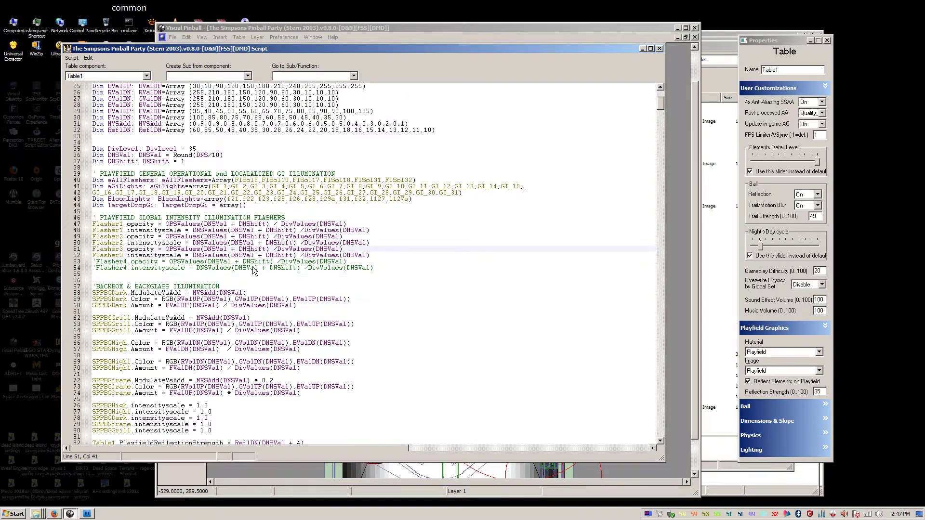
{"action": "left_click", "coordinate": [254, 267]}
{"action": "left_click", "coordinate": [253, 261]}
{"action": "left_click", "coordinate": [253, 249]}
{"action": "left_click", "coordinate": [246, 268]}
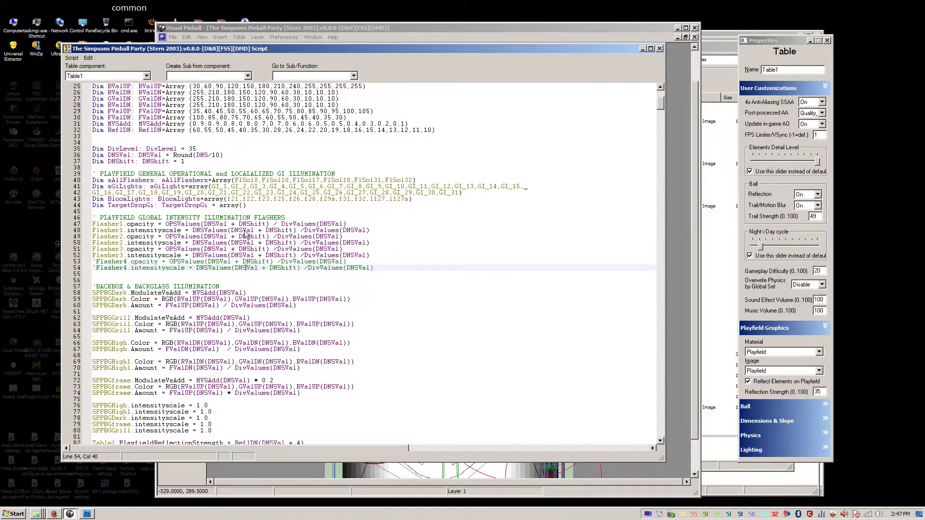
{"action": "left_click", "coordinate": [236, 237]}
{"action": "left_click", "coordinate": [237, 243]}
{"action": "left_click", "coordinate": [244, 249]}
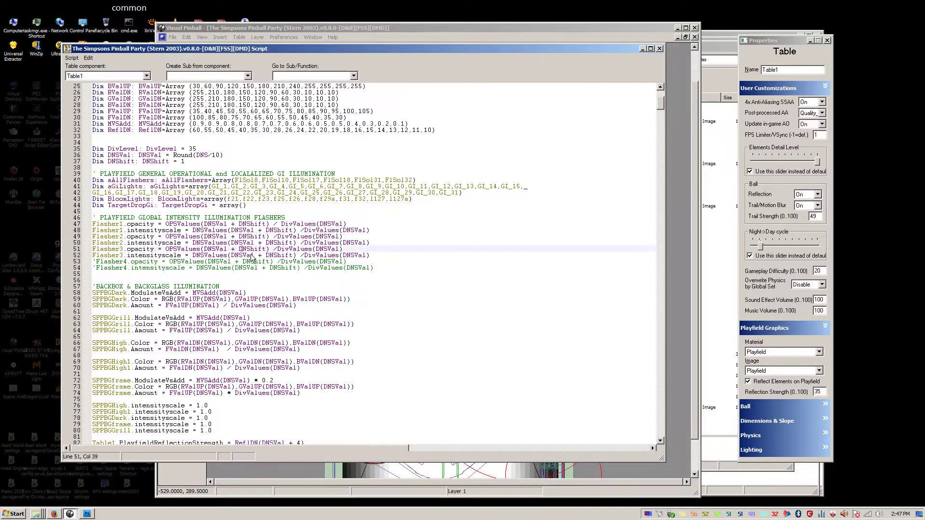
{"action": "left_click", "coordinate": [251, 255]}
{"action": "left_click", "coordinate": [250, 249]}
{"action": "left_click", "coordinate": [249, 256]}
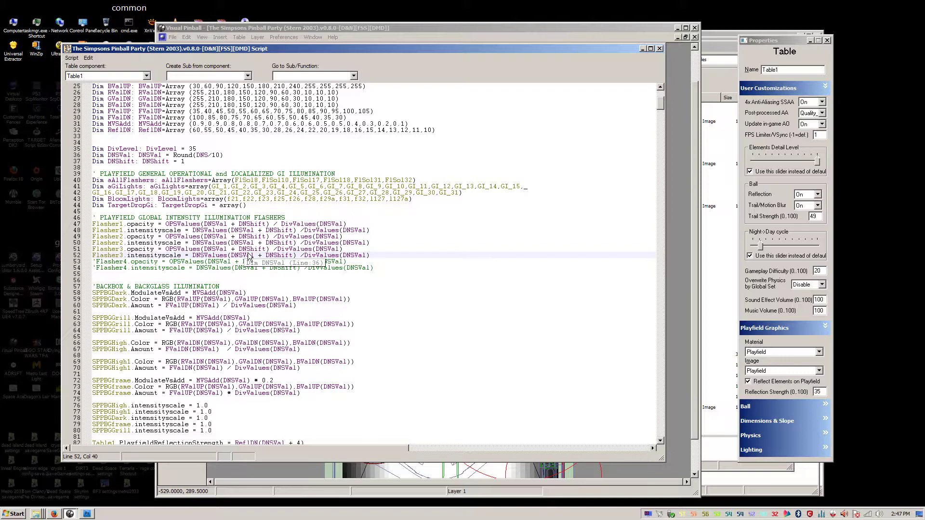
{"action": "left_click", "coordinate": [251, 249]}
{"action": "scroll", "coordinate": [260, 284], "scroll_direction": "up", "scroll_amount": 2}
{"action": "left_click", "coordinate": [265, 257]}
{"action": "left_click", "coordinate": [263, 280]}
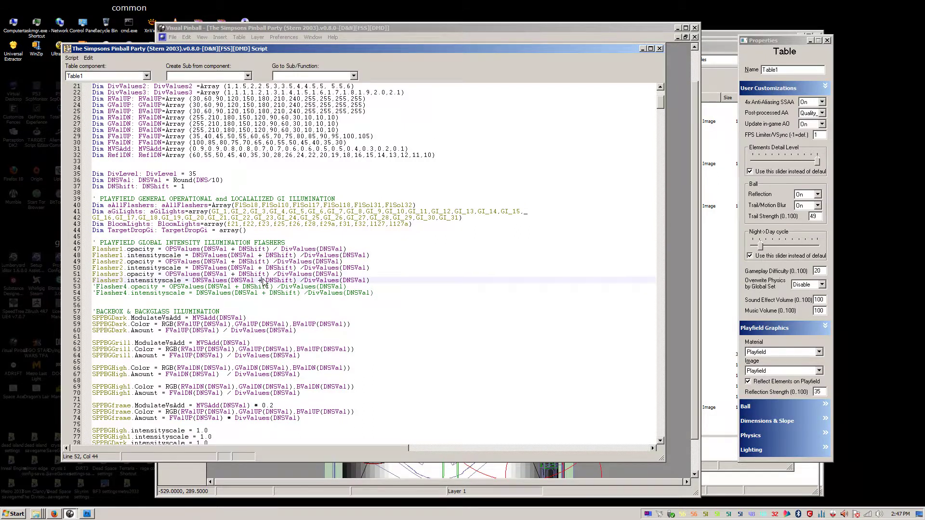
{"action": "left_click", "coordinate": [266, 294]}
{"action": "left_click", "coordinate": [274, 306]}
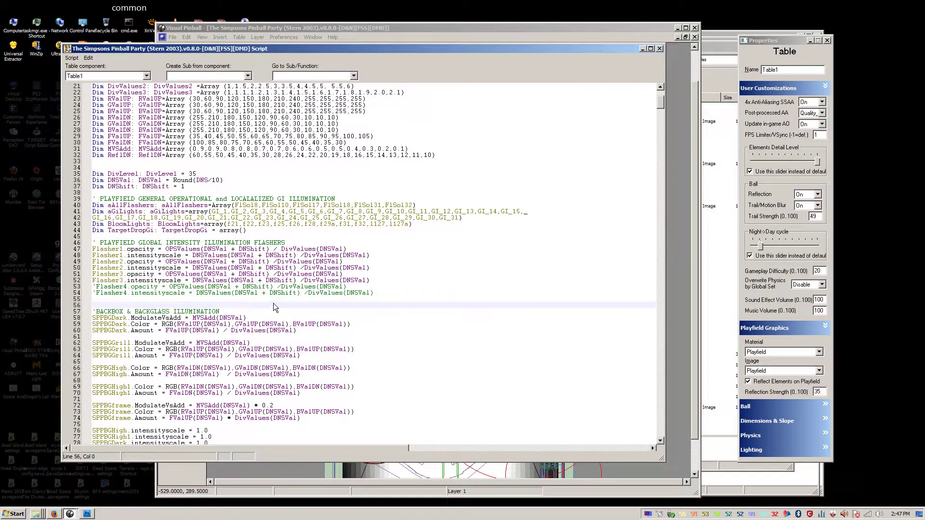
{"action": "left_click", "coordinate": [271, 276]}
{"action": "left_click", "coordinate": [269, 305]}
{"action": "left_click", "coordinate": [278, 254]}
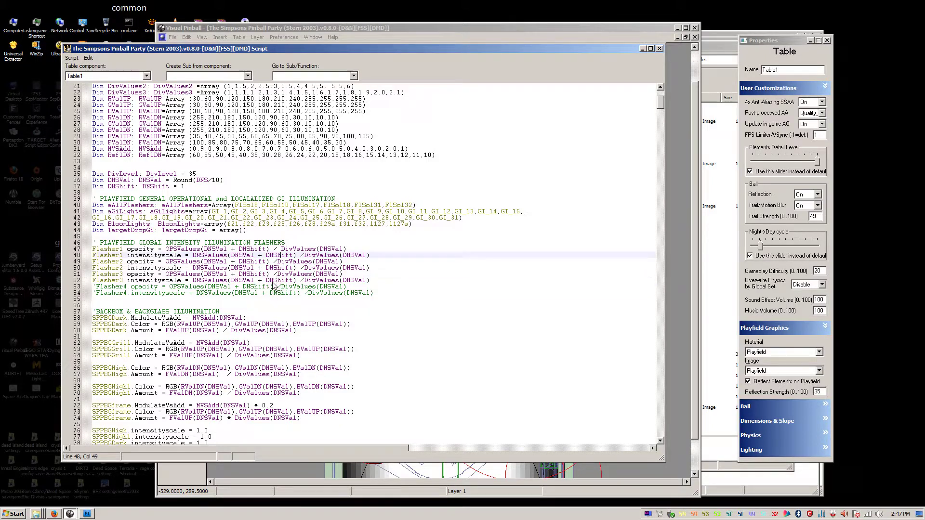
Review the script's backbox intensityscale, playfield reflection strength and light and flasher loop lines.
{"action": "left_click", "coordinate": [273, 281]}
{"action": "scroll", "coordinate": [265, 259], "scroll_direction": "down", "scroll_amount": 7}
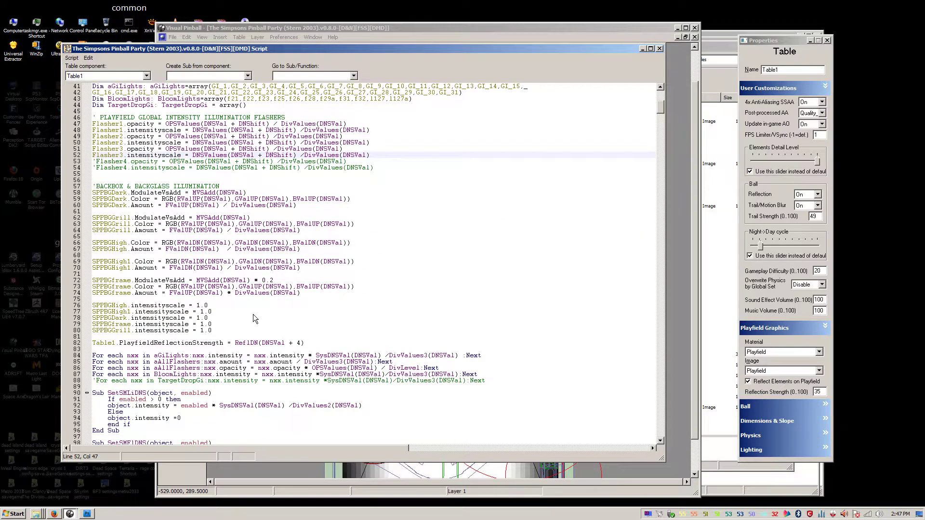
{"action": "left_click", "coordinate": [252, 314]}
{"action": "scroll", "coordinate": [231, 302], "scroll_direction": "down", "scroll_amount": 3}
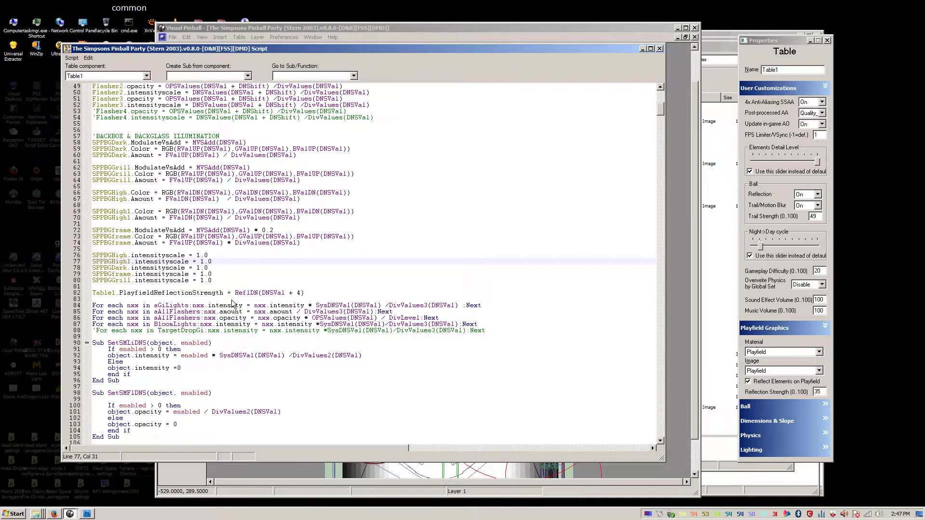
{"action": "scroll", "coordinate": [238, 284], "scroll_direction": "up", "scroll_amount": 7}
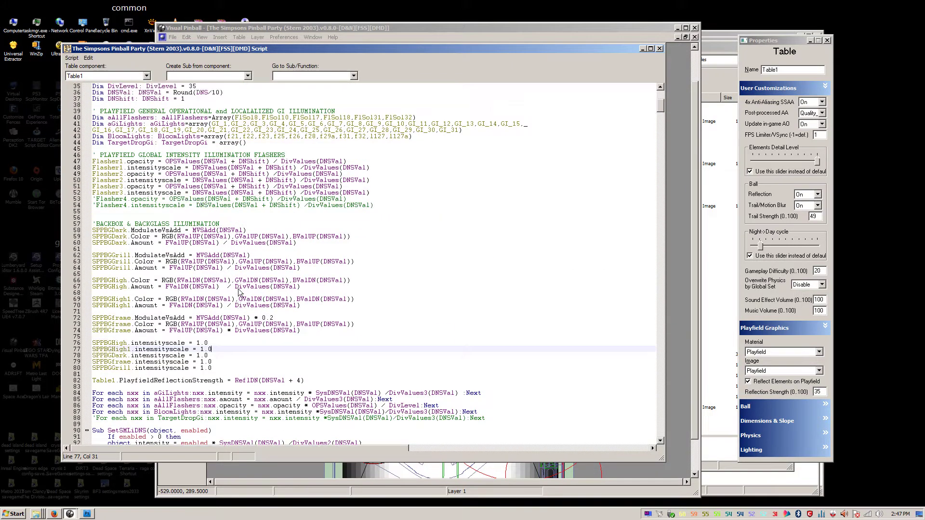
{"action": "left_click", "coordinate": [193, 269]}
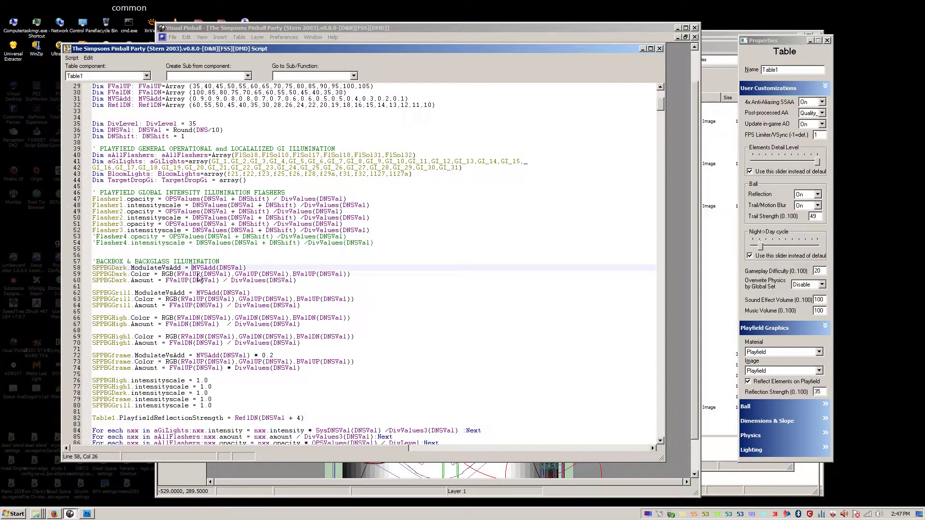
{"action": "left_click", "coordinate": [246, 270]}
{"action": "key", "text": "BackSpace"}
{"action": "type", "text": "+4"}
{"action": "left_click", "coordinate": [223, 268]}
{"action": "double_click", "coordinate": [230, 269]}
{"action": "left_click", "coordinate": [228, 269]}
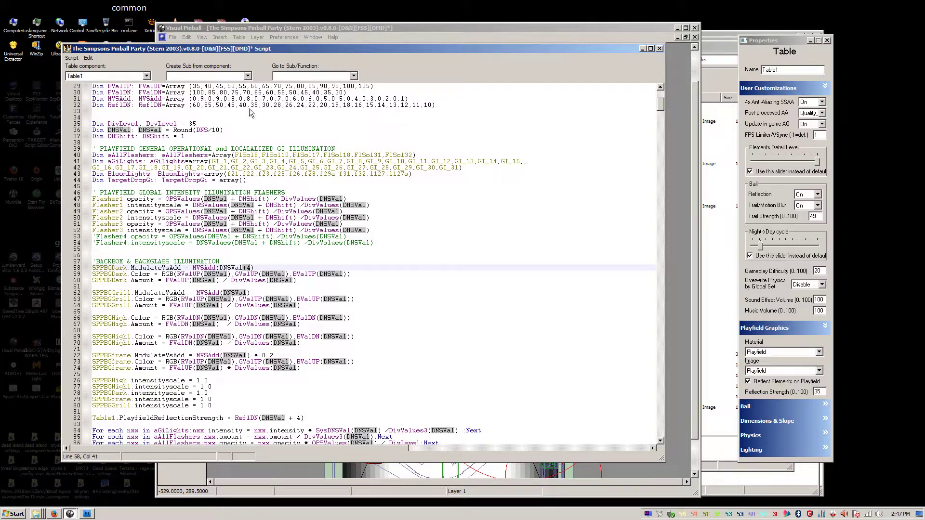
{"action": "key", "text": "Right"}
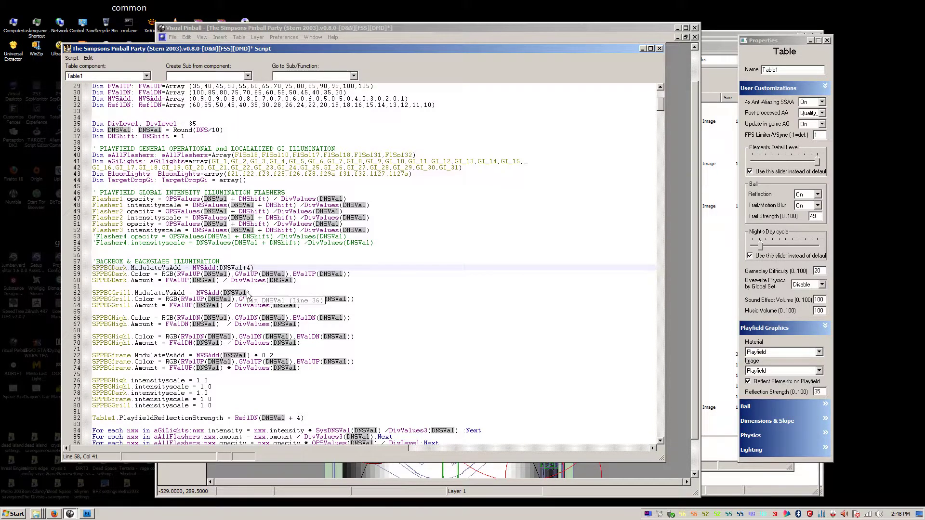
{"action": "key", "text": "BackSpace"}
{"action": "key", "text": "BackSpace"}
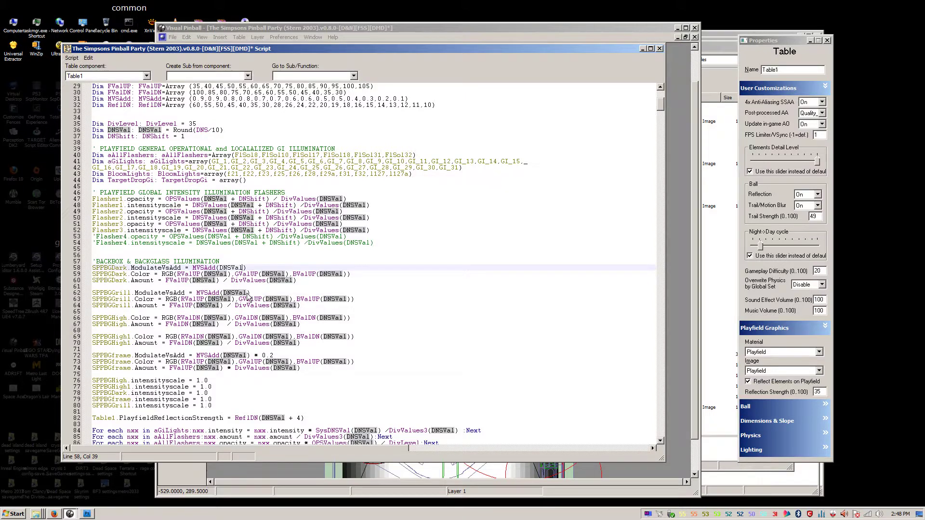
Add a +4 offset to DNSVal in SPPBGHigh's three RGB color terms and in its amount line's FValDN term.
{"action": "left_click", "coordinate": [251, 293]}
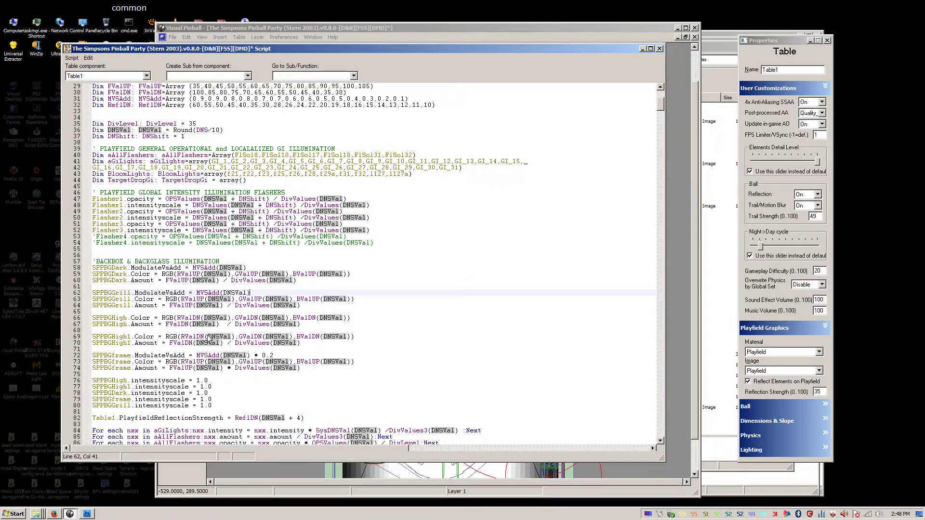
{"action": "left_click", "coordinate": [227, 318]}
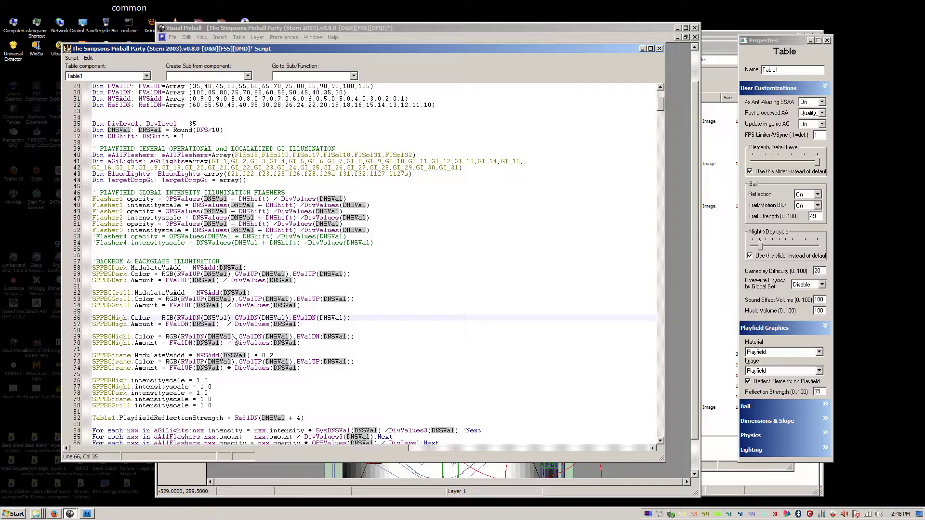
{"action": "type", "text": "+4"}
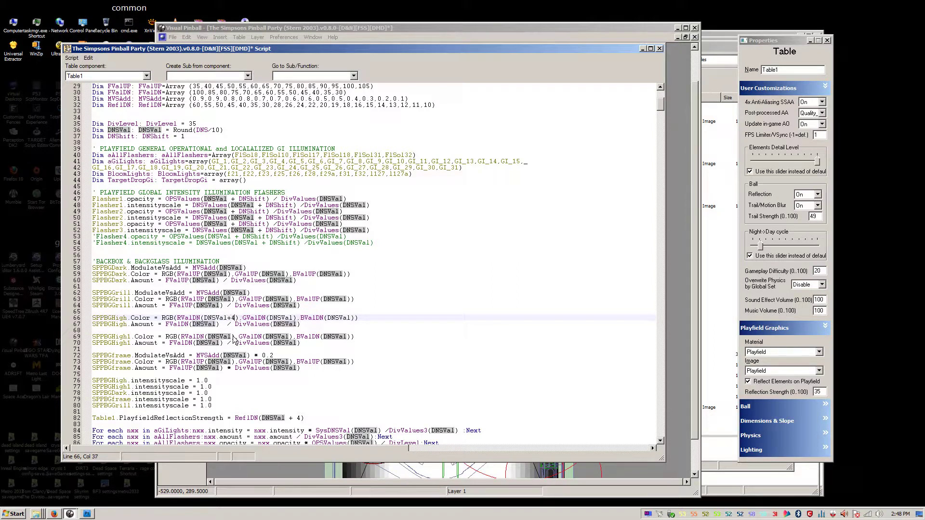
{"action": "left_click_drag", "start_coordinate": [229, 320], "coordinate": [237, 321]}
{"action": "type", "text": "+4"}
{"action": "left_click", "coordinate": [362, 318]}
{"action": "type", "text": "+4"}
{"action": "left_click", "coordinate": [215, 325]}
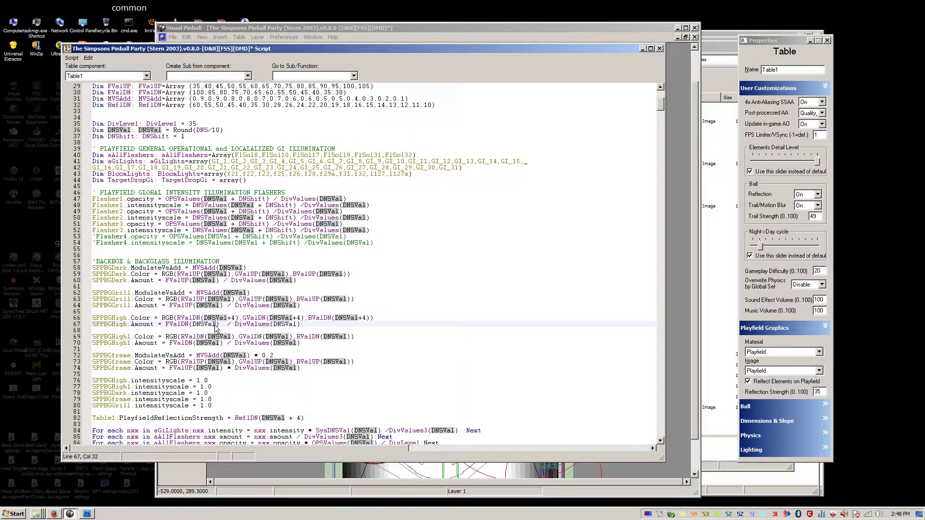
{"action": "type", "text": "+4"}
Compare the RValDN and FValDN terms in the SPPBGHigh lines with the RValUP and FValUP terms in the SPPBGDark lines.
{"action": "left_click_drag", "start_coordinate": [239, 324], "coordinate": [322, 326]}
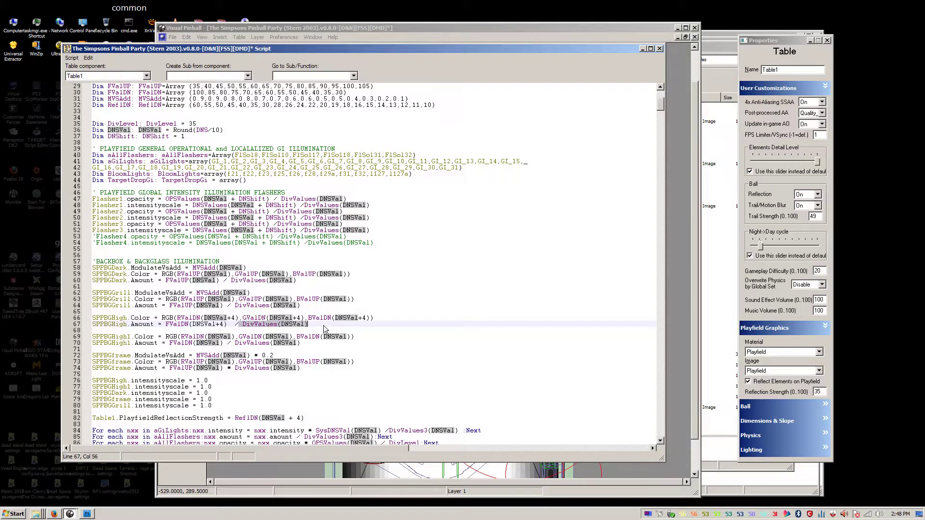
{"action": "left_click", "coordinate": [323, 326]}
{"action": "left_click", "coordinate": [183, 325]}
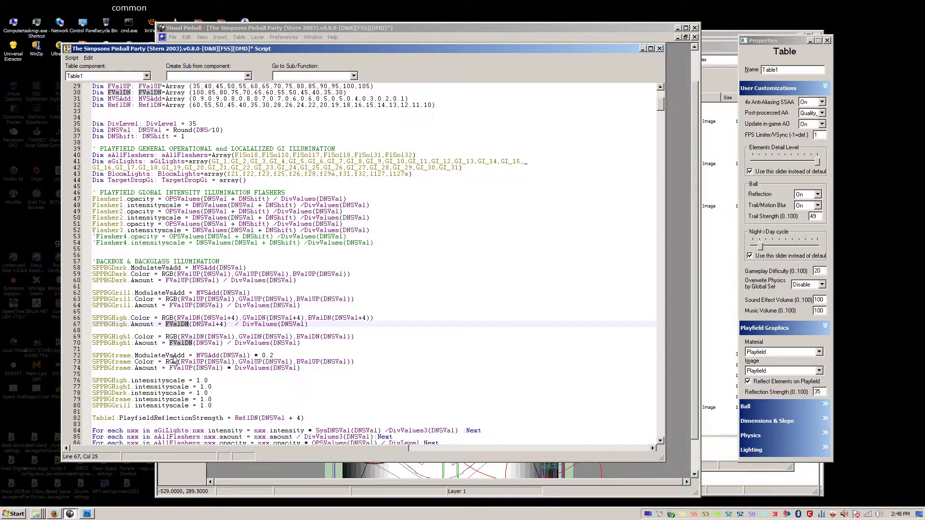
{"action": "left_click", "coordinate": [192, 318]}
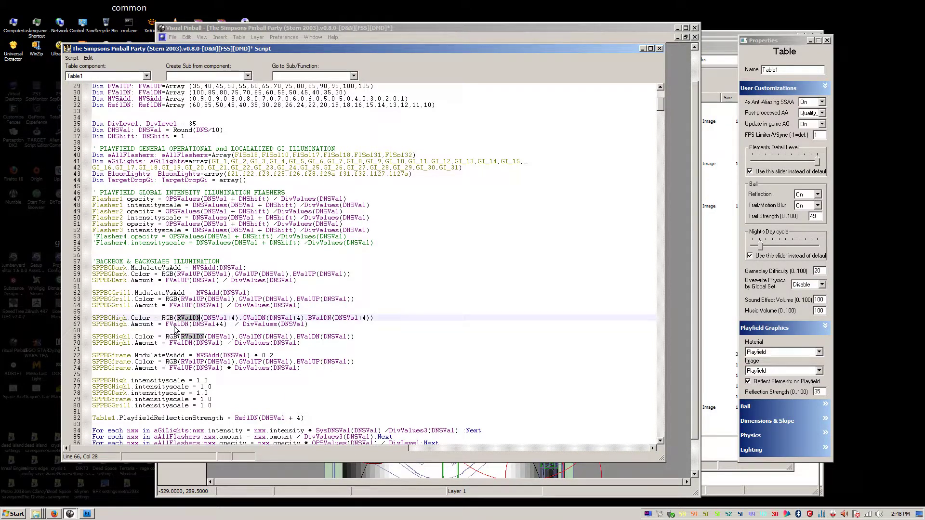
{"action": "left_click", "coordinate": [183, 325]}
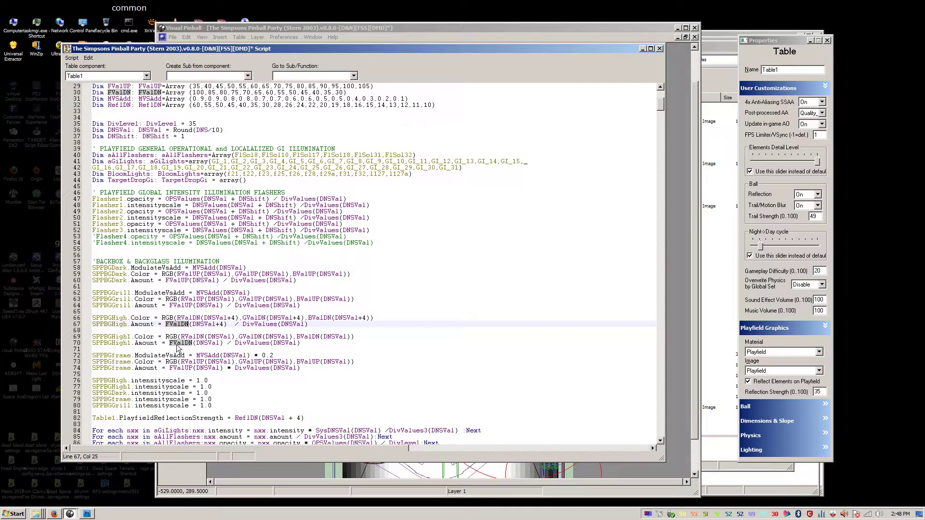
{"action": "left_click", "coordinate": [192, 319]}
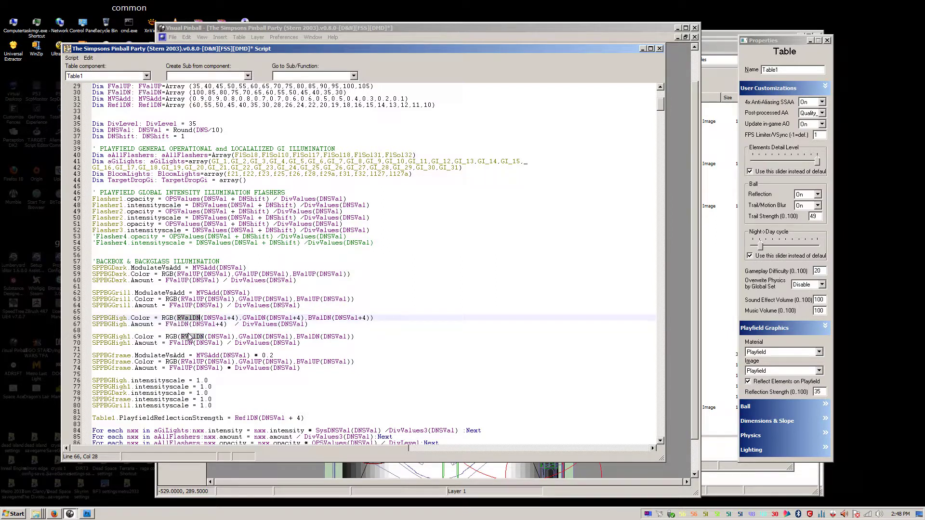
{"action": "left_click", "coordinate": [190, 331]}
{"action": "left_click", "coordinate": [119, 276]}
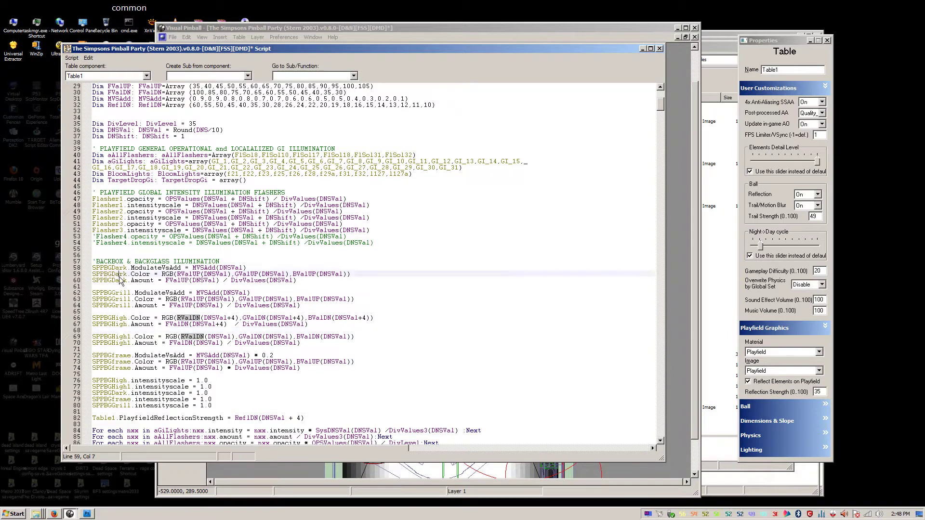
{"action": "double_click", "coordinate": [190, 276]}
{"action": "left_click", "coordinate": [188, 282]}
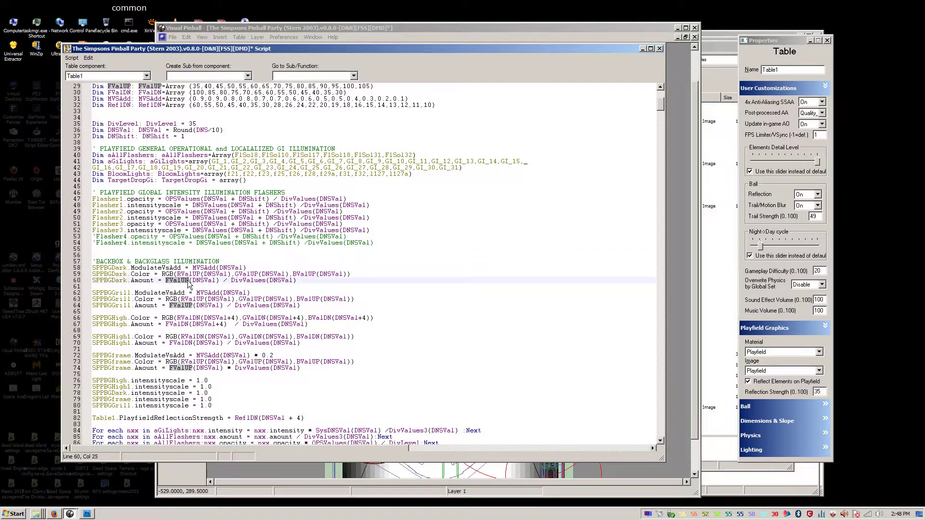
Examine the DivValues divisors in the SPPBGDark and SPPBGHigh amount lines and the offset color terms.
{"action": "left_click", "coordinate": [292, 294]}
{"action": "left_click", "coordinate": [230, 332]}
{"action": "left_click", "coordinate": [208, 306]}
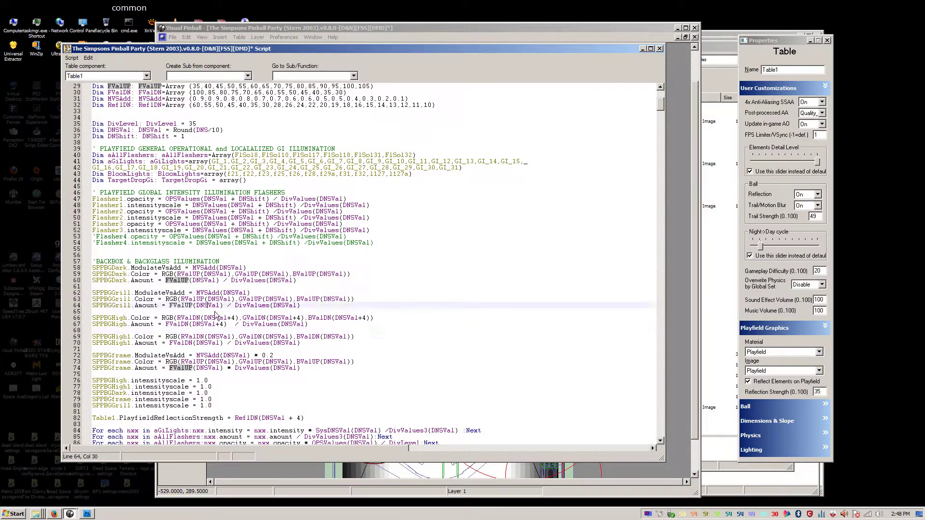
{"action": "left_click", "coordinate": [288, 283]}
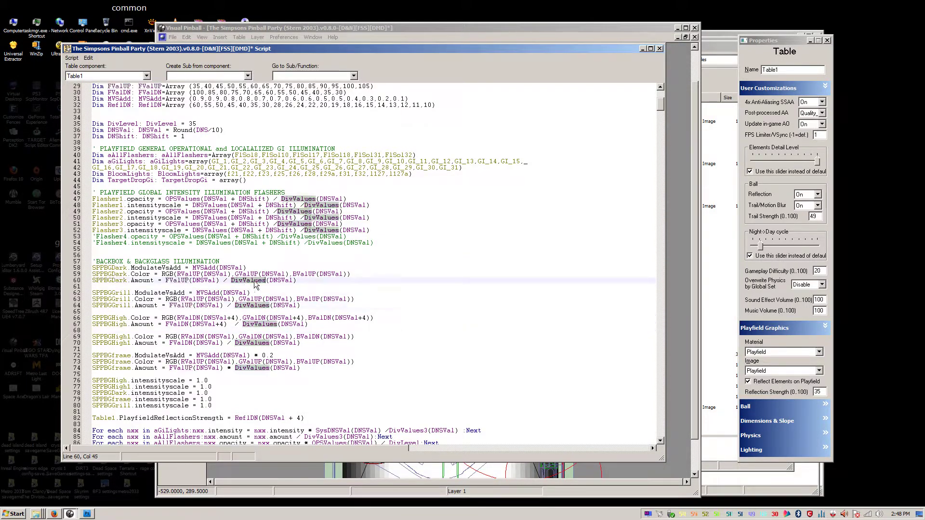
{"action": "left_click", "coordinate": [229, 332]}
{"action": "left_click", "coordinate": [296, 320]}
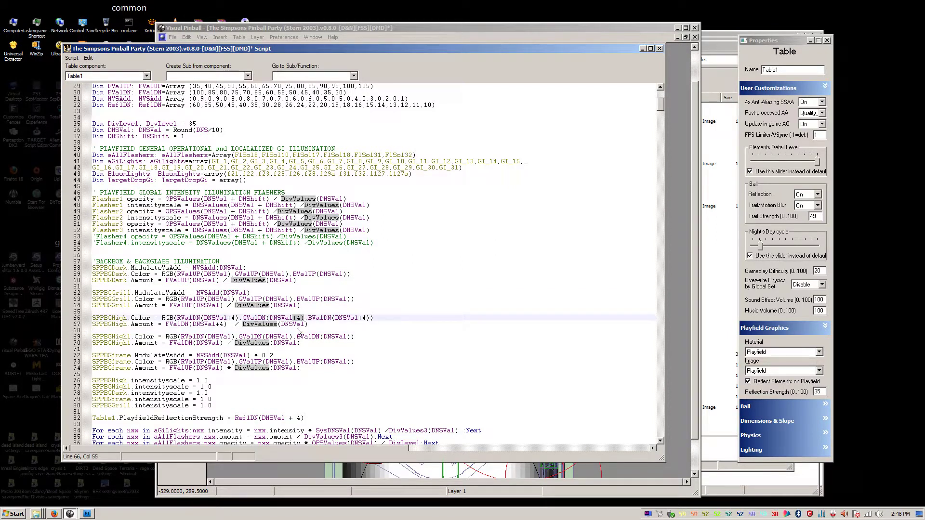
{"action": "left_click", "coordinate": [292, 331]}
{"action": "left_click", "coordinate": [244, 324]}
{"action": "left_click", "coordinate": [251, 330]}
{"action": "double_click", "coordinate": [259, 324]}
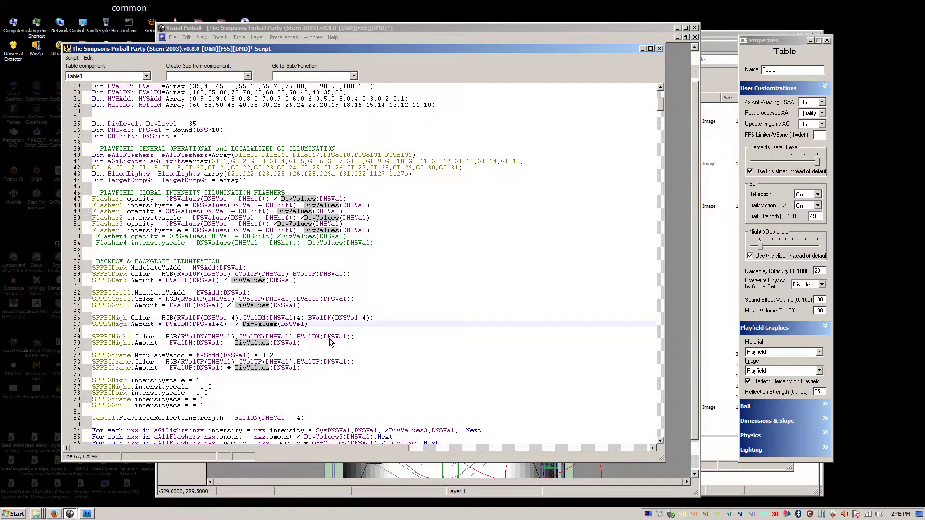
{"action": "left_click", "coordinate": [332, 336]}
Save the table with the edited script, play-test its backglass lighting, and return to the editor.
{"action": "key", "text": "ctrl+s"}
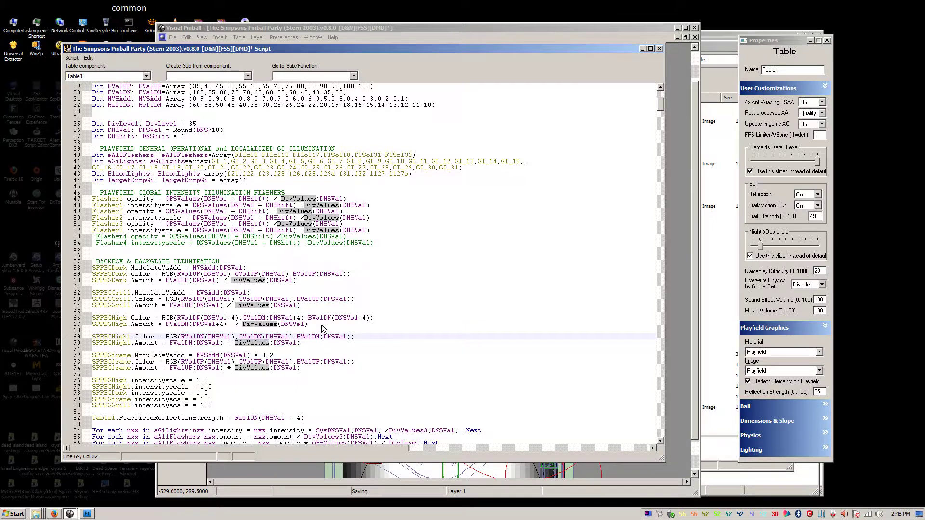
{"action": "left_click", "coordinate": [324, 331]}
{"action": "key", "text": "F5"}
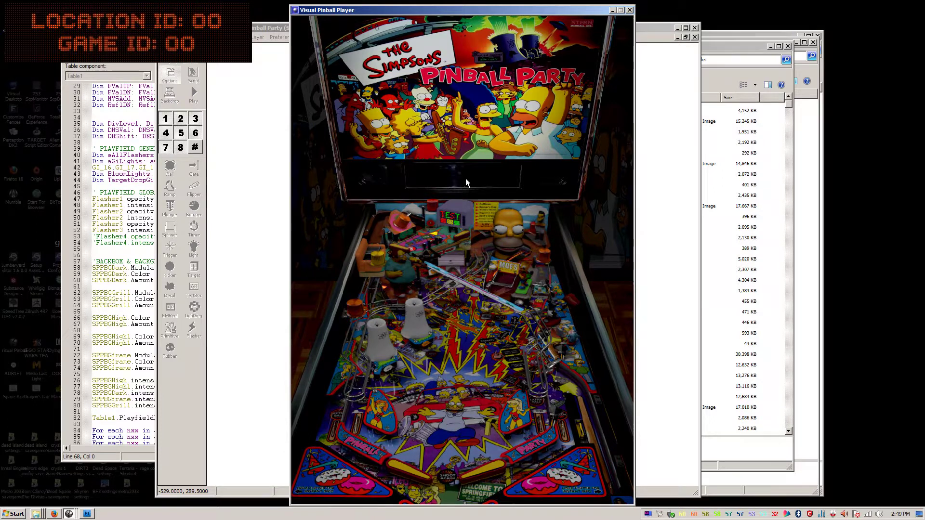
{"action": "key", "text": "Escape"}
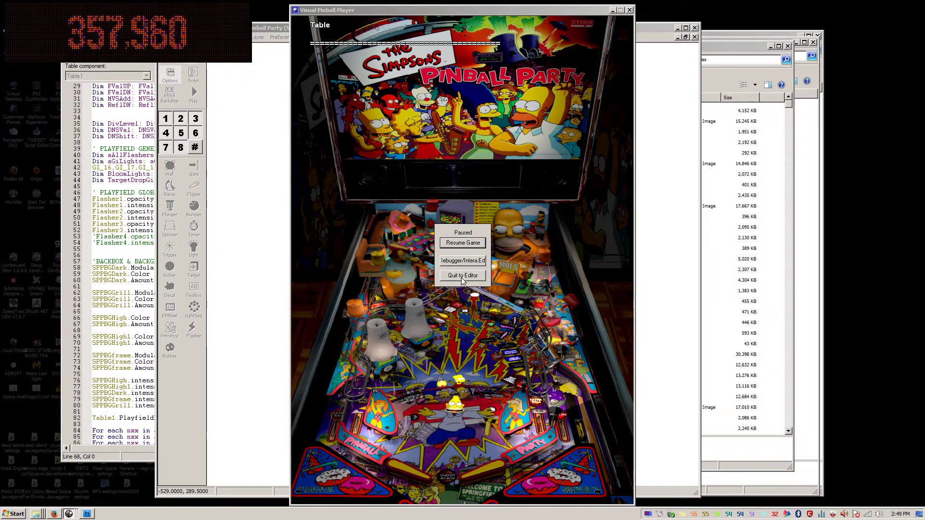
{"action": "left_click", "coordinate": [461, 242]}
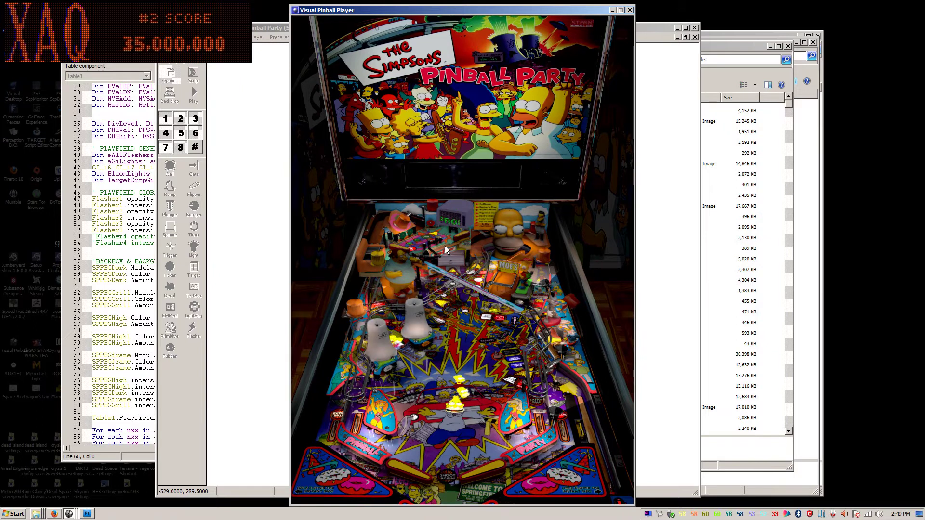
{"action": "key", "text": "Escape"}
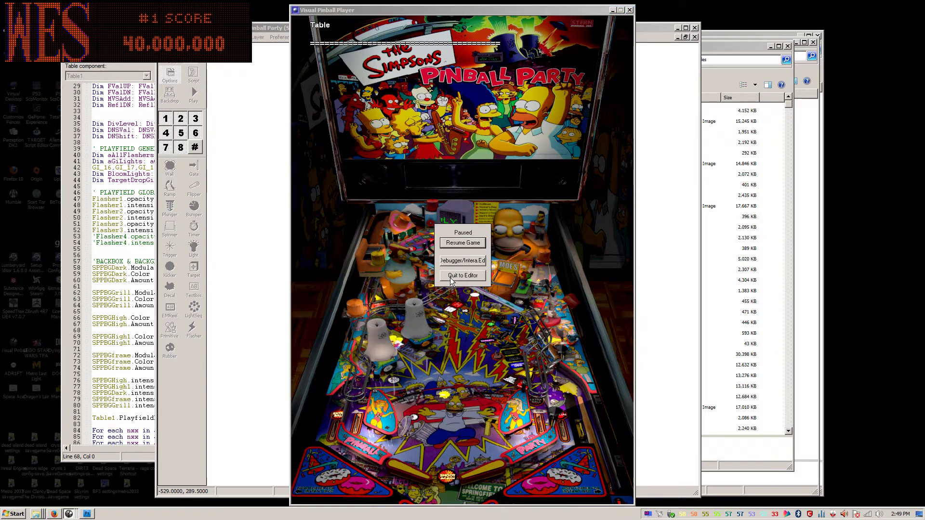
{"action": "left_click", "coordinate": [453, 279]}
Set the table's Night->Day cycle to its darkest end, play-test the lighting, and quit to the editor.
{"action": "left_click", "coordinate": [753, 246]}
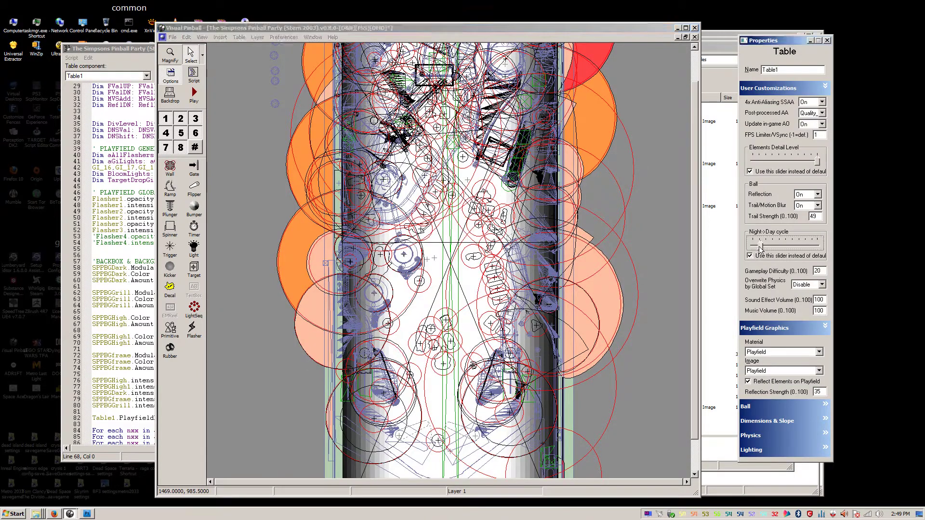
{"action": "left_click", "coordinate": [193, 95]}
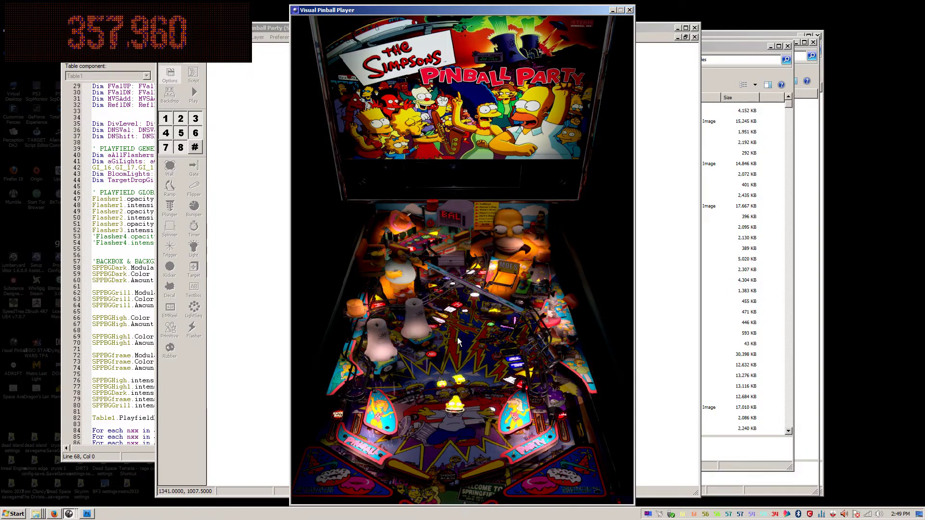
{"action": "key", "text": "Escape"}
{"action": "left_click", "coordinate": [474, 277]}
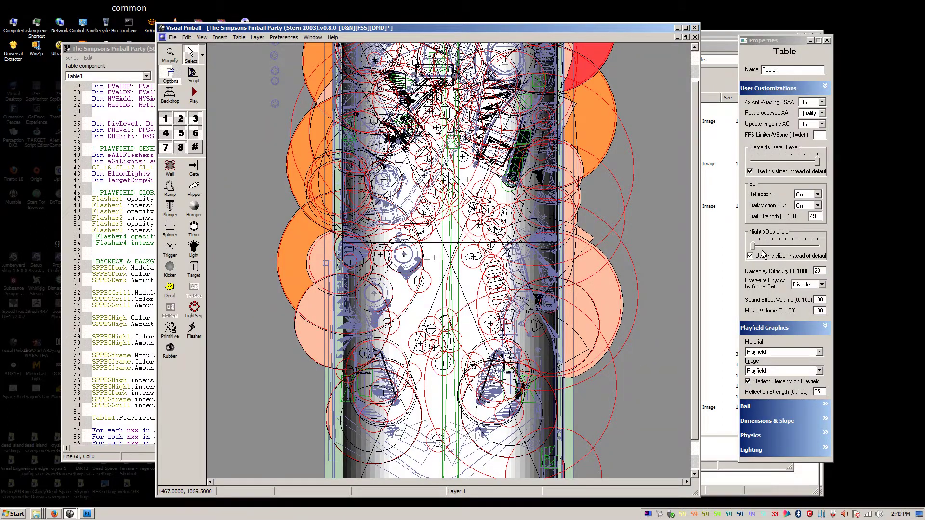
Set the table's Night->Day cycle to about the middle, play-test the brighter lighting, and quit to the editor.
{"action": "left_click", "coordinate": [786, 250]}
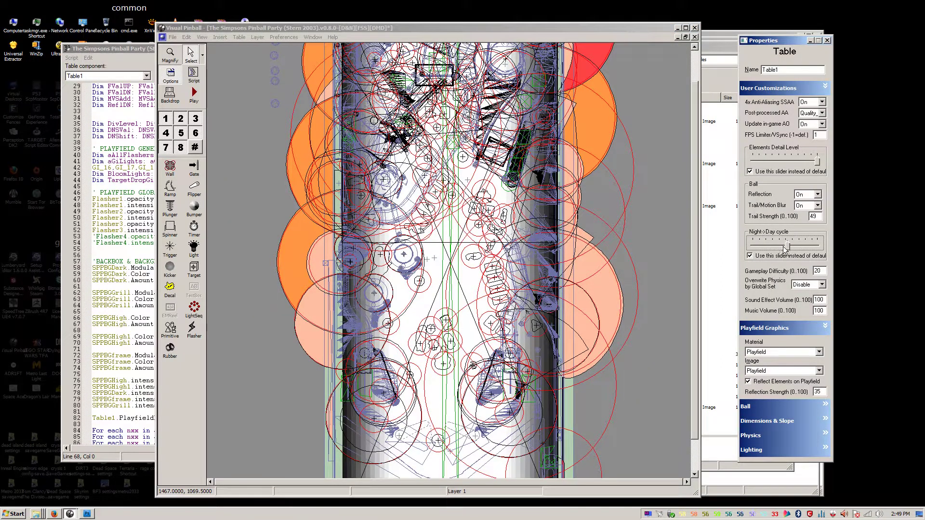
{"action": "left_click", "coordinate": [203, 96]}
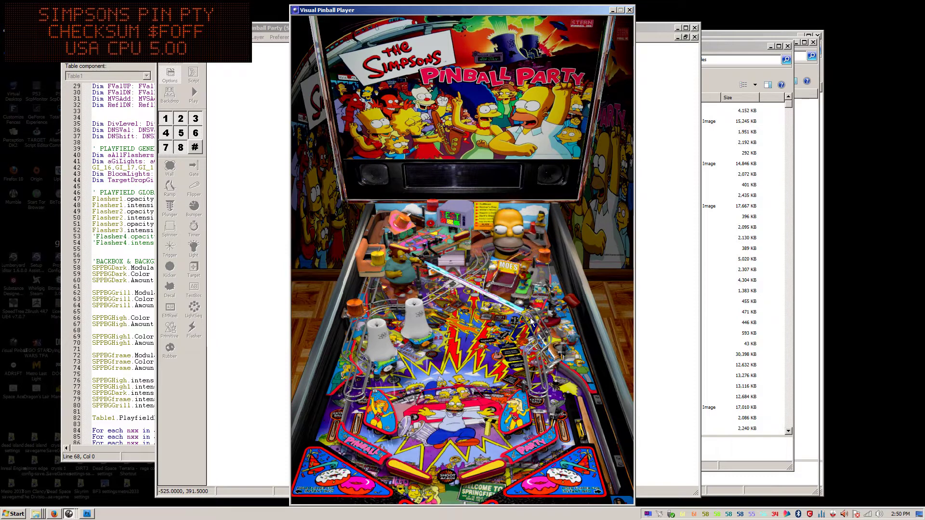
{"action": "key", "text": "Escape"}
{"action": "left_click", "coordinate": [464, 277]}
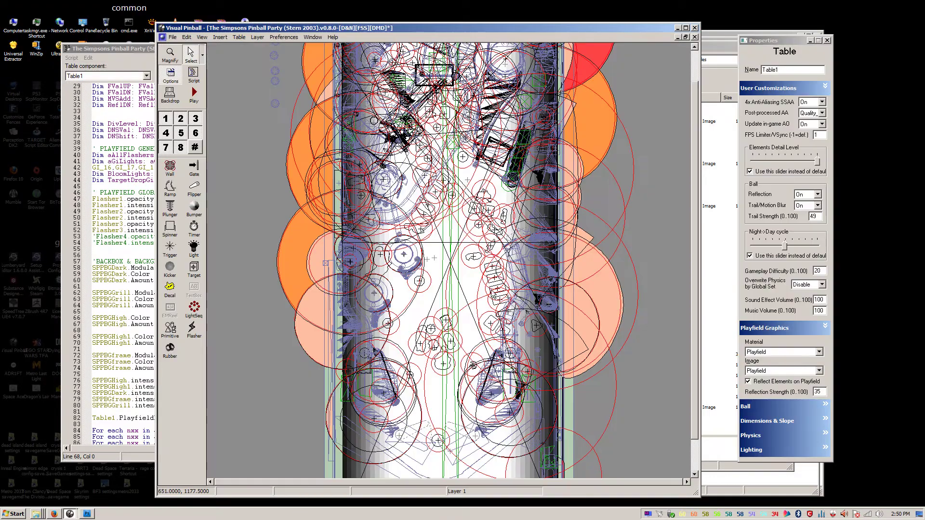
Return to the table script and review the SPPBGDark, SPPBGGrill and SPPBGHigh lines in the backbox illumination section.
{"action": "left_click", "coordinate": [151, 232]}
{"action": "left_click", "coordinate": [139, 251]}
{"action": "left_click", "coordinate": [159, 262]}
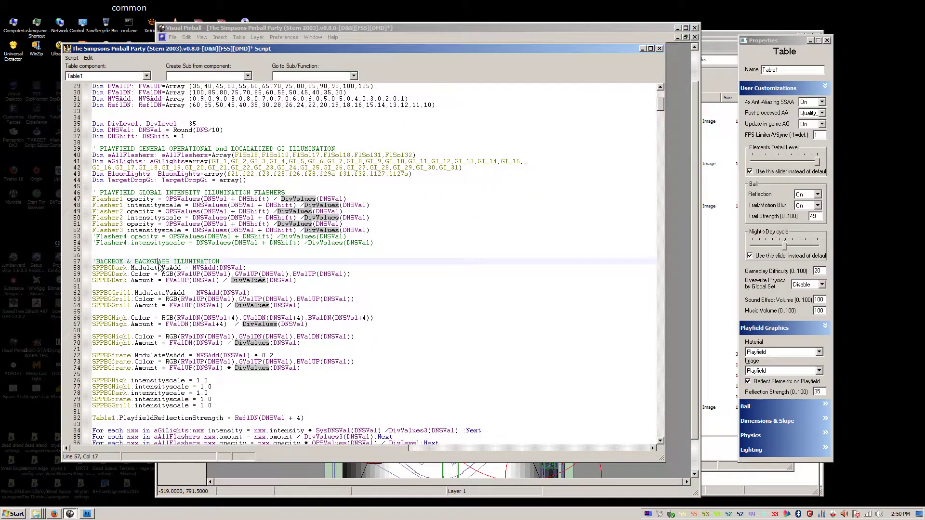
{"action": "left_click", "coordinate": [194, 244]}
{"action": "left_click", "coordinate": [148, 299]}
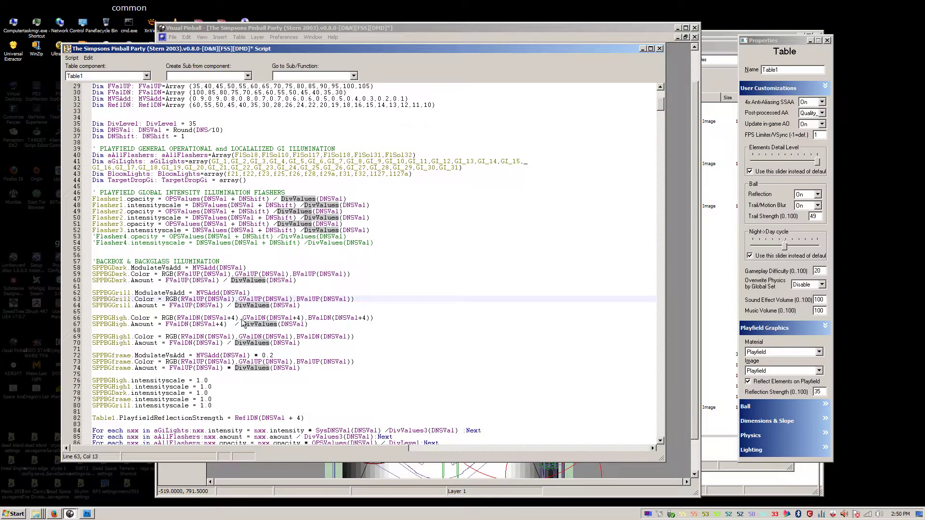
Examine the backbox and backglass illumination lines, including their DivValues divisors, alongside the DNSVal declaration and the flasher section.
{"action": "left_click", "coordinate": [275, 306]}
{"action": "scroll", "coordinate": [275, 309], "scroll_direction": "up", "scroll_amount": 1}
{"action": "left_click", "coordinate": [269, 275]}
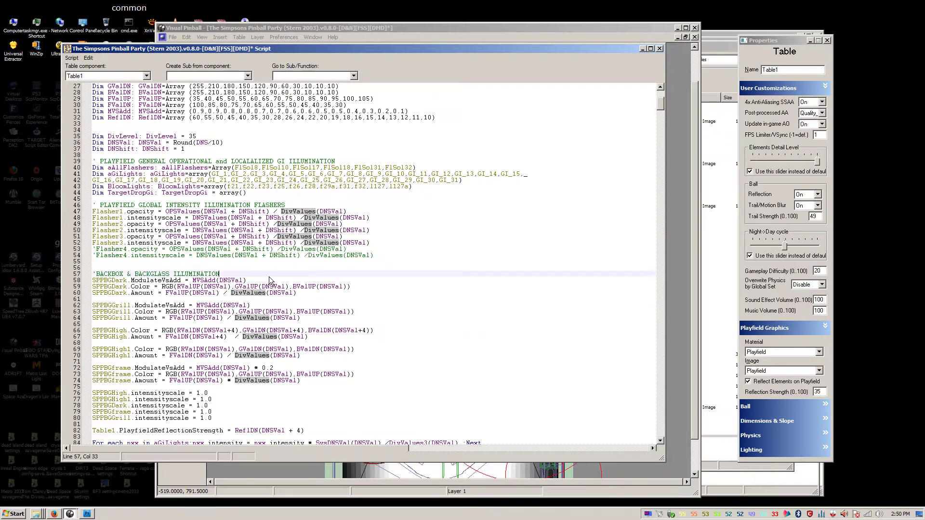
{"action": "left_click", "coordinate": [253, 322]}
{"action": "scroll", "coordinate": [254, 318], "scroll_direction": "up", "scroll_amount": 2}
{"action": "left_click", "coordinate": [256, 310]}
{"action": "left_click", "coordinate": [252, 318]}
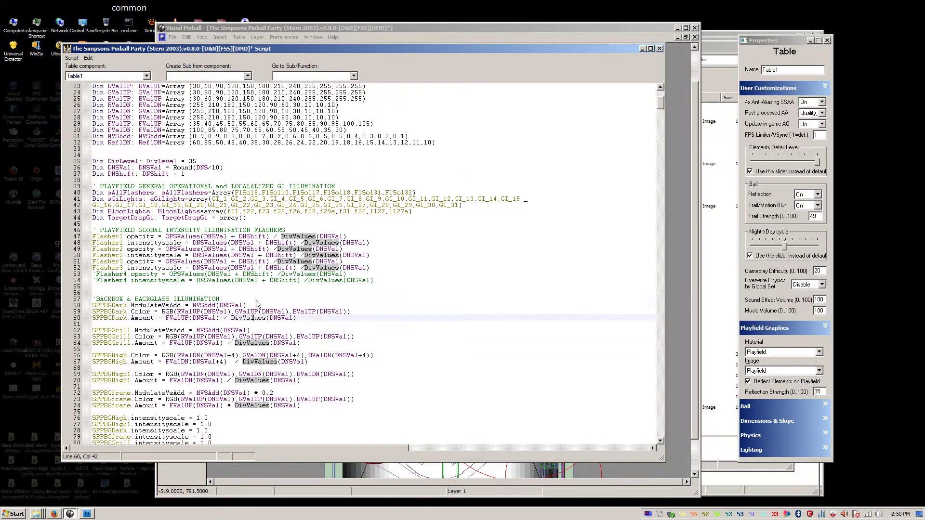
{"action": "left_click", "coordinate": [258, 299]}
{"action": "scroll", "coordinate": [253, 308], "scroll_direction": "down", "scroll_amount": 8}
{"action": "left_click", "coordinate": [249, 319]}
{"action": "scroll", "coordinate": [249, 319], "scroll_direction": "down", "scroll_amount": 2}
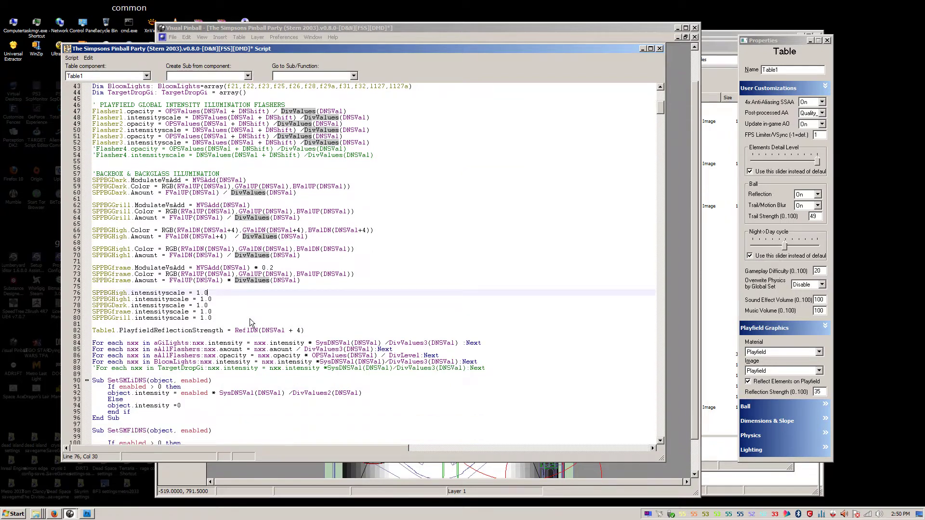
{"action": "left_click", "coordinate": [250, 319]}
{"action": "scroll", "coordinate": [289, 289], "scroll_direction": "up", "scroll_amount": 8}
{"action": "left_click", "coordinate": [289, 272]}
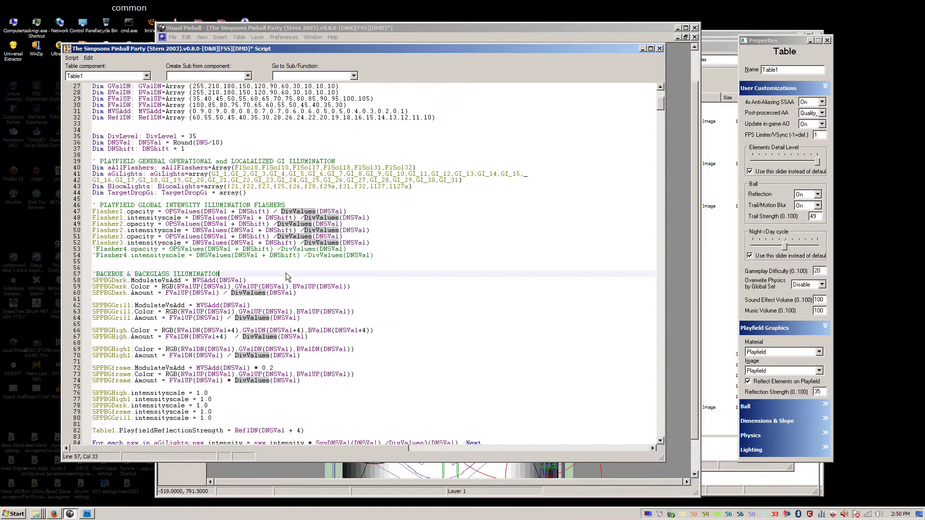
{"action": "scroll", "coordinate": [289, 272], "scroll_direction": "up", "scroll_amount": 2}
{"action": "left_click", "coordinate": [264, 243]}
{"action": "left_click", "coordinate": [250, 299]}
{"action": "left_click", "coordinate": [250, 311]}
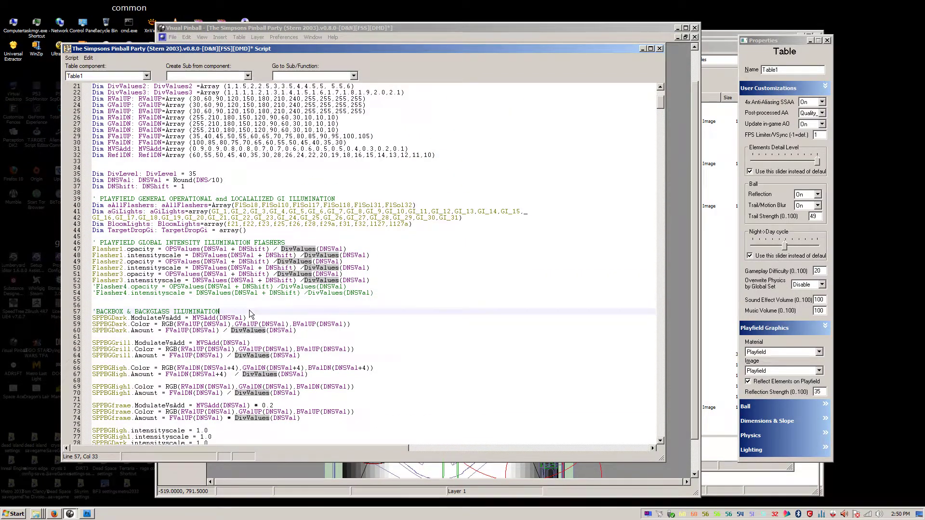
{"action": "scroll", "coordinate": [250, 311], "scroll_direction": "up", "scroll_amount": 1}
{"action": "left_click", "coordinate": [241, 210]}
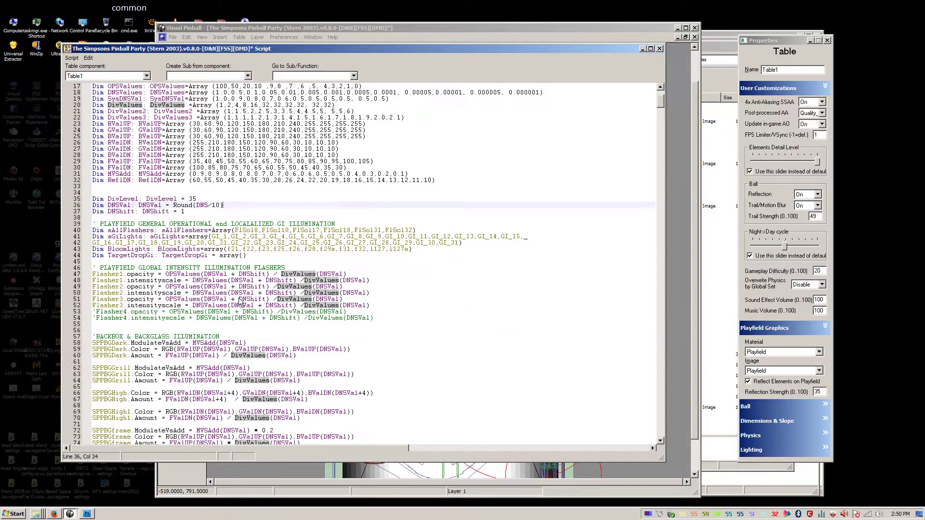
Check how DNSVal indexes the Color and Amount arrays in the SPPBGDark and SPPBGGrill lines.
{"action": "scroll", "coordinate": [226, 236], "scroll_direction": "down", "scroll_amount": 5}
{"action": "left_click", "coordinate": [205, 249]}
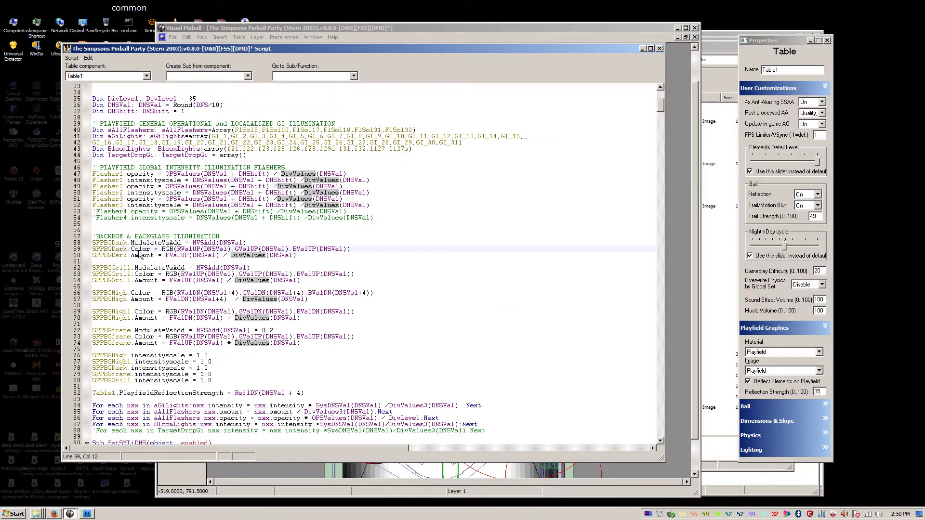
{"action": "left_click", "coordinate": [212, 262]}
{"action": "left_click", "coordinate": [212, 280]}
{"action": "left_click", "coordinate": [210, 258]}
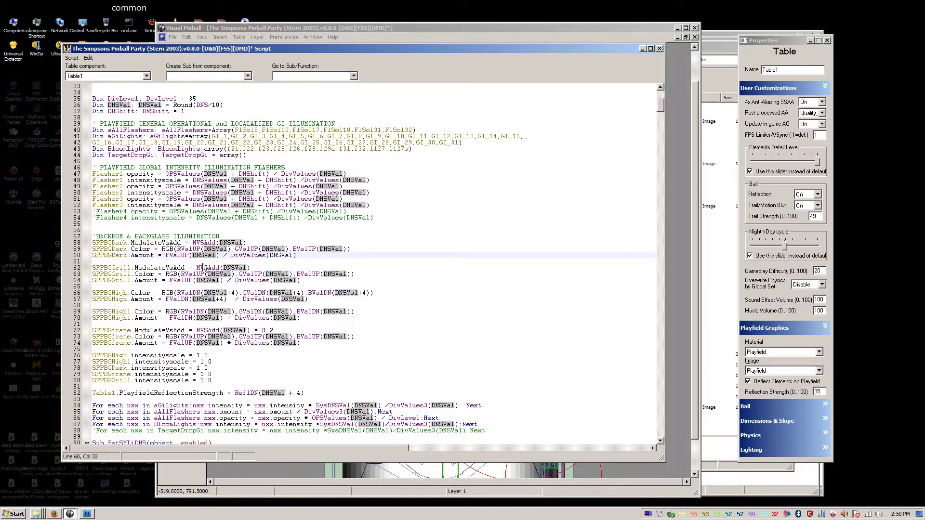
{"action": "left_click", "coordinate": [195, 249]}
{"action": "left_click", "coordinate": [192, 255]}
{"action": "left_click", "coordinate": [199, 268]}
{"action": "left_click", "coordinate": [195, 224]}
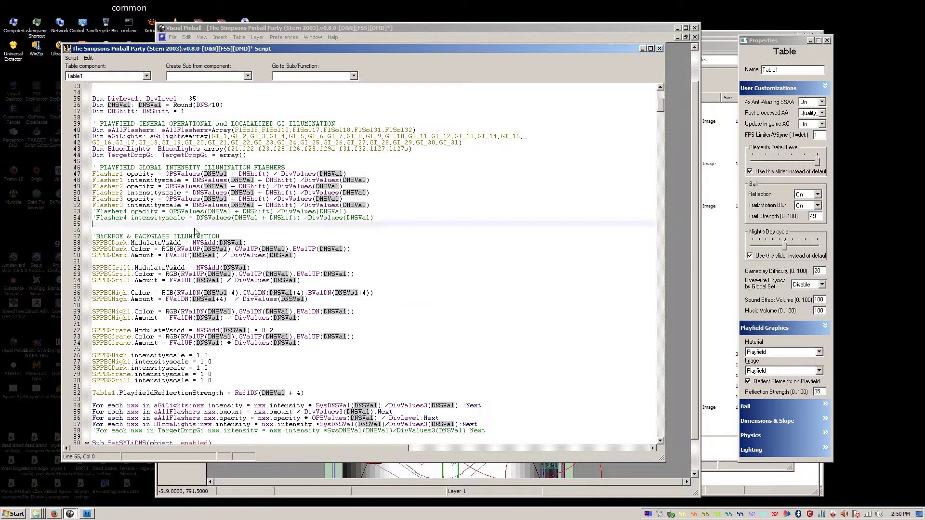
{"action": "left_click", "coordinate": [234, 300]}
Append four more 255 entries to the ends of the RValUP, GValUP and BValUP arrays.
{"action": "scroll", "coordinate": [345, 245], "scroll_direction": "up", "scroll_amount": 10}
{"action": "left_click_drag", "start_coordinate": [300, 224], "coordinate": [370, 227]}
{"action": "key", "text": "ctrl+c"}
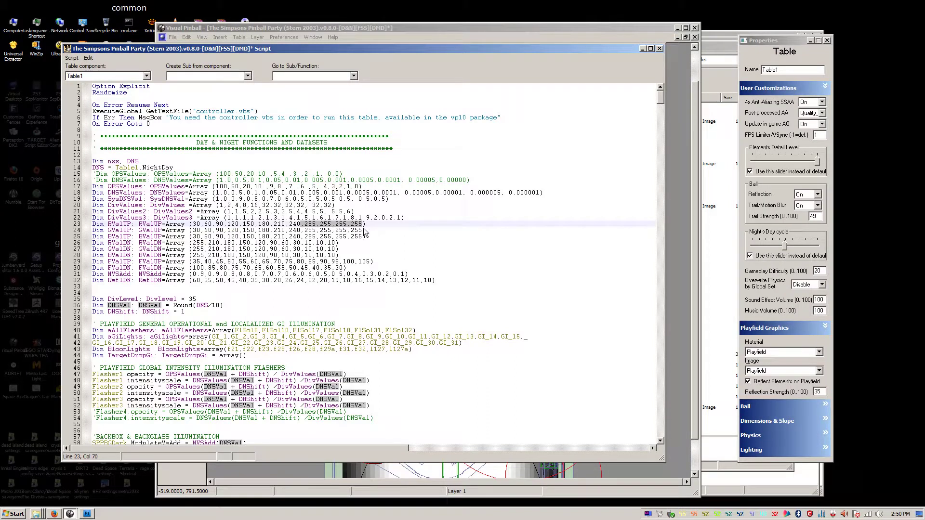
{"action": "left_click", "coordinate": [364, 227]}
{"action": "key", "text": "ctrl+v"}
{"action": "left_click", "coordinate": [366, 230]}
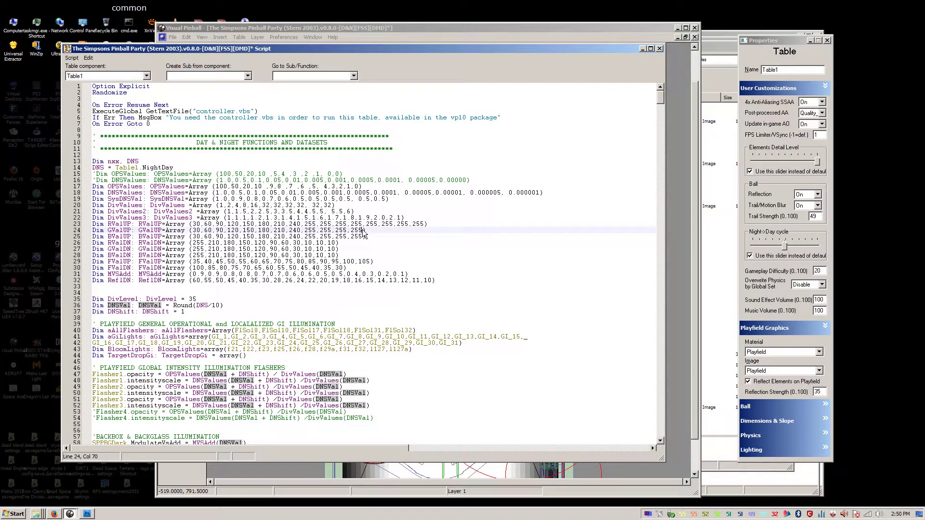
{"action": "key", "text": "ctrl+v"}
{"action": "left_click", "coordinate": [366, 237]}
{"action": "key", "text": "ctrl+v"}
{"action": "left_click", "coordinate": [377, 249]}
{"action": "left_click", "coordinate": [437, 237]}
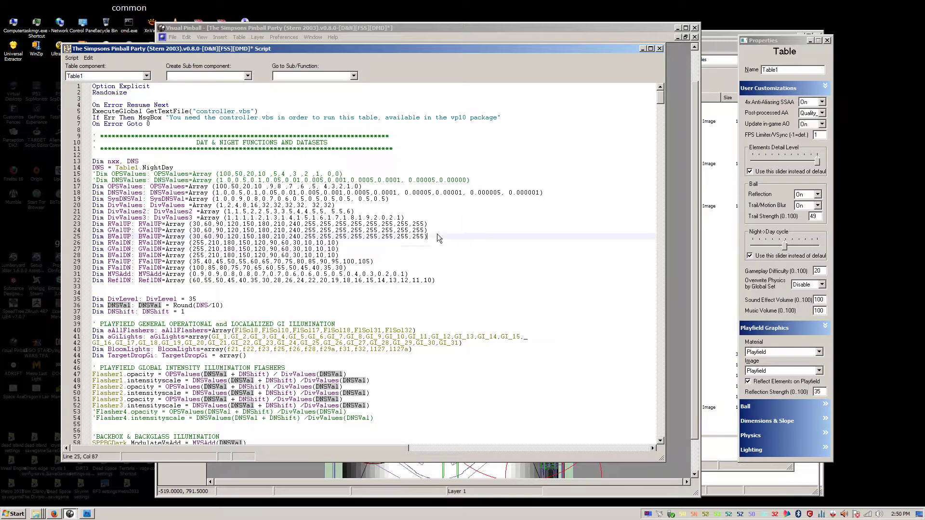
Remove the four added 255 entries from the ends of the BValUP, GValUP and RValUP arrays.
{"action": "left_click", "coordinate": [375, 263]}
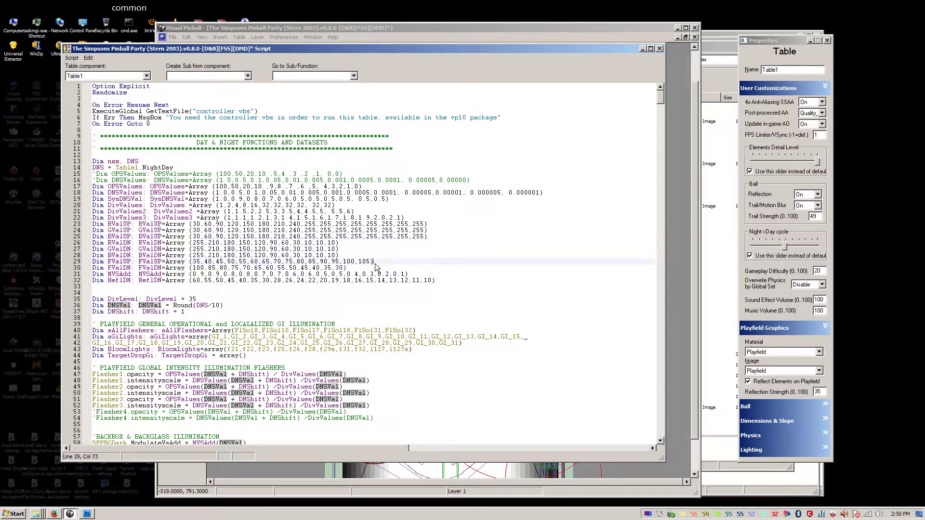
{"action": "left_click", "coordinate": [156, 225]}
{"action": "left_click", "coordinate": [111, 225]}
{"action": "left_click", "coordinate": [153, 224]}
{"action": "left_click", "coordinate": [152, 231]}
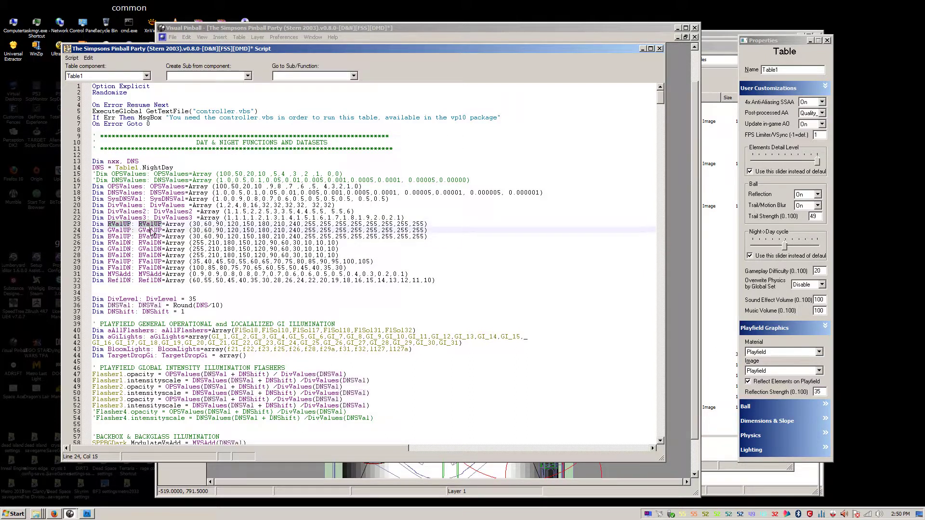
{"action": "left_click", "coordinate": [155, 236]}
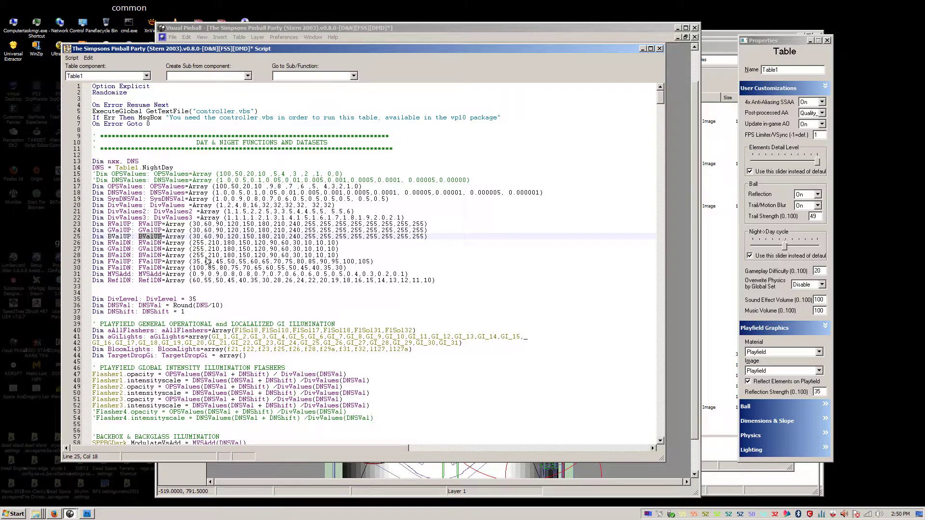
{"action": "key", "text": "End"}
{"action": "key", "text": "Left"}
{"action": "key", "text": "BackSpace"}
{"action": "key", "text": "BackSpace"}
{"action": "key", "text": "BackSpace"}
{"action": "key", "text": "BackSpace"}
{"action": "key", "text": "BackSpace"}
{"action": "key", "text": "BackSpace"}
{"action": "key", "text": "BackSpace"}
{"action": "key", "text": "BackSpace"}
{"action": "key", "text": "BackSpace"}
{"action": "key", "text": "BackSpace"}
{"action": "key", "text": "BackSpace"}
{"action": "key", "text": "BackSpace"}
{"action": "key", "text": "BackSpace"}
{"action": "key", "text": "BackSpace"}
{"action": "key", "text": "BackSpace"}
{"action": "key", "text": "BackSpace"}
{"action": "key", "text": "Up"}
{"action": "key", "text": "Delete"}
{"action": "key", "text": "Delete"}
{"action": "key", "text": "Delete"}
{"action": "key", "text": "Delete"}
{"action": "key", "text": "Delete"}
{"action": "key", "text": "Delete"}
{"action": "key", "text": "Delete"}
{"action": "key", "text": "Delete"}
{"action": "key", "text": "Delete"}
{"action": "key", "text": "Delete"}
{"action": "key", "text": "Delete"}
{"action": "key", "text": "Delete"}
{"action": "key", "text": "Delete"}
{"action": "key", "text": "Delete"}
{"action": "key", "text": "Delete"}
{"action": "key", "text": "Delete"}
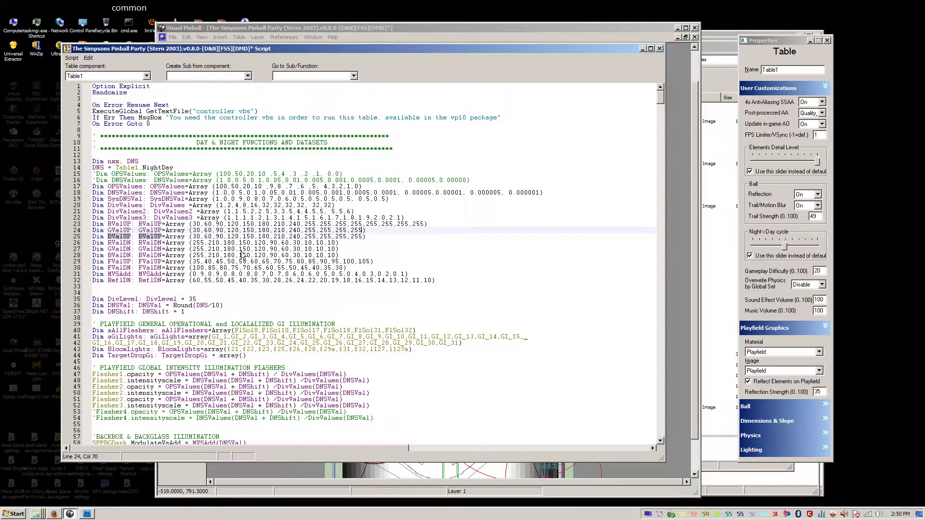
{"action": "key", "text": "Up"}
{"action": "key", "text": "Delete"}
{"action": "key", "text": "Delete"}
{"action": "key", "text": "Delete"}
{"action": "key", "text": "Delete"}
{"action": "key", "text": "Delete"}
{"action": "key", "text": "Delete"}
{"action": "key", "text": "Delete"}
{"action": "key", "text": "Delete"}
{"action": "key", "text": "Delete"}
{"action": "key", "text": "Delete"}
{"action": "key", "text": "Delete"}
{"action": "key", "text": "Delete"}
{"action": "key", "text": "Delete"}
{"action": "key", "text": "Delete"}
{"action": "key", "text": "Delete"}
{"action": "key", "text": "Delete"}
Append three more 10 entries to the ends of the RValDN, GValDN and BValDN arrays.
{"action": "left_click", "coordinate": [339, 244]}
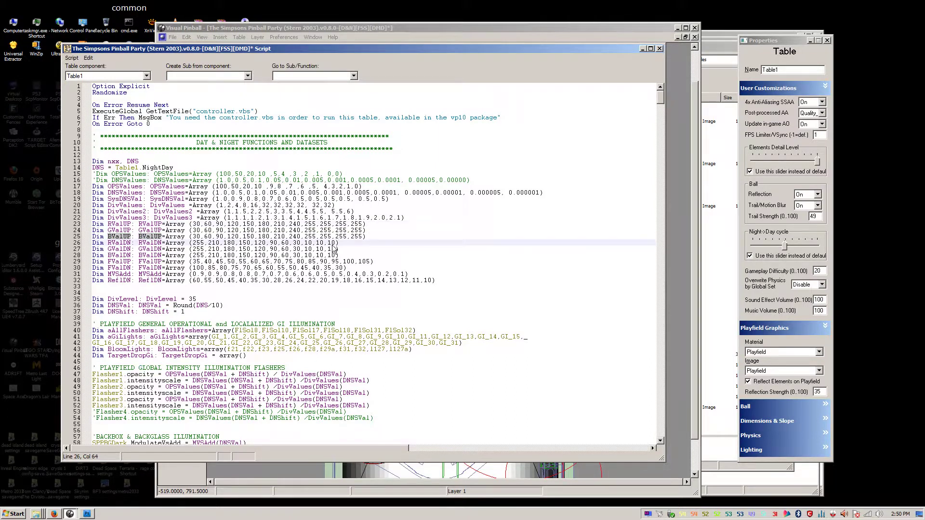
{"action": "key", "text": "Left"}
{"action": "left_click_drag", "start_coordinate": [304, 248], "coordinate": [338, 246]}
{"action": "key", "text": "ctrl+c"}
{"action": "left_click", "coordinate": [336, 247]}
{"action": "key", "text": "ctrl+v"}
{"action": "left_click", "coordinate": [336, 250]}
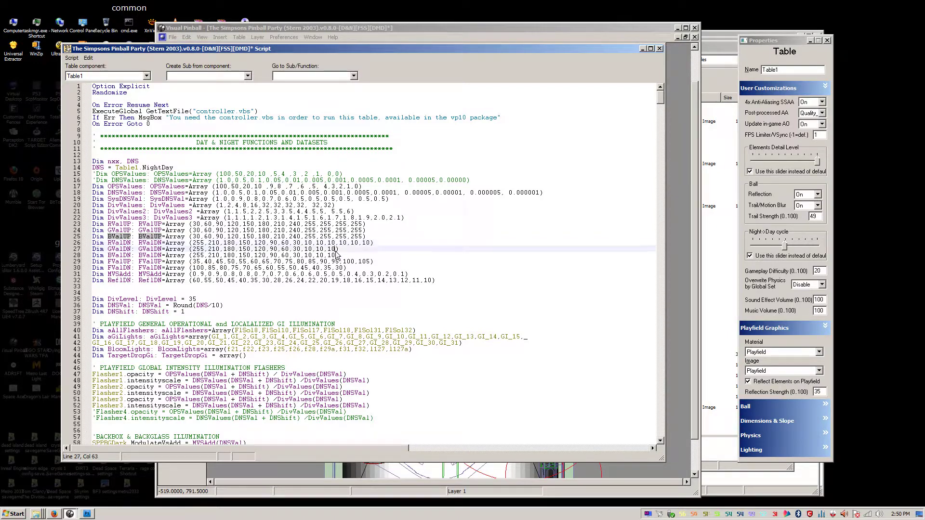
{"action": "key", "text": "ctrl+v"}
{"action": "left_click", "coordinate": [337, 255]}
{"action": "key", "text": "ctrl+v"}
Add one further 10 entry at the end of each of the RValDN, GValDN and BValDN arrays.
{"action": "left_click", "coordinate": [370, 244]}
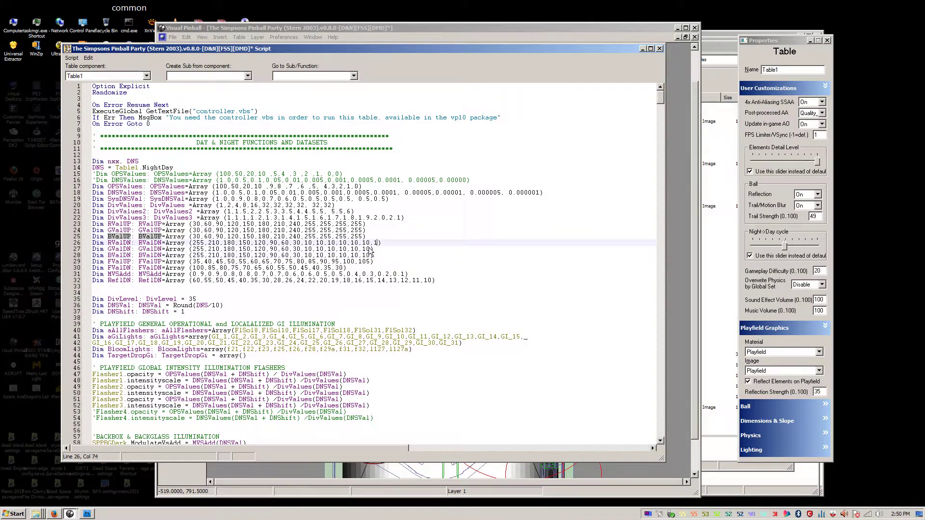
{"action": "left_click", "coordinate": [371, 250]}
{"action": "type", "text": ")"}
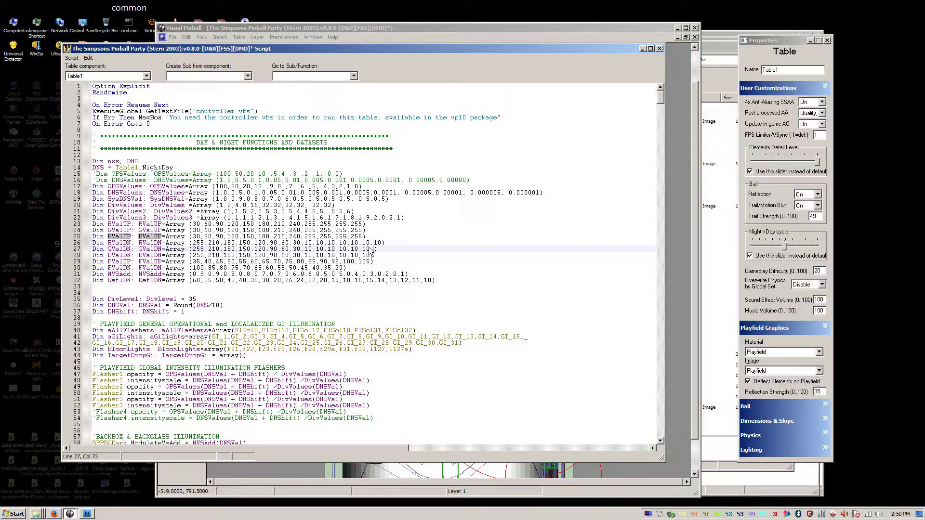
{"action": "left_click", "coordinate": [372, 255]}
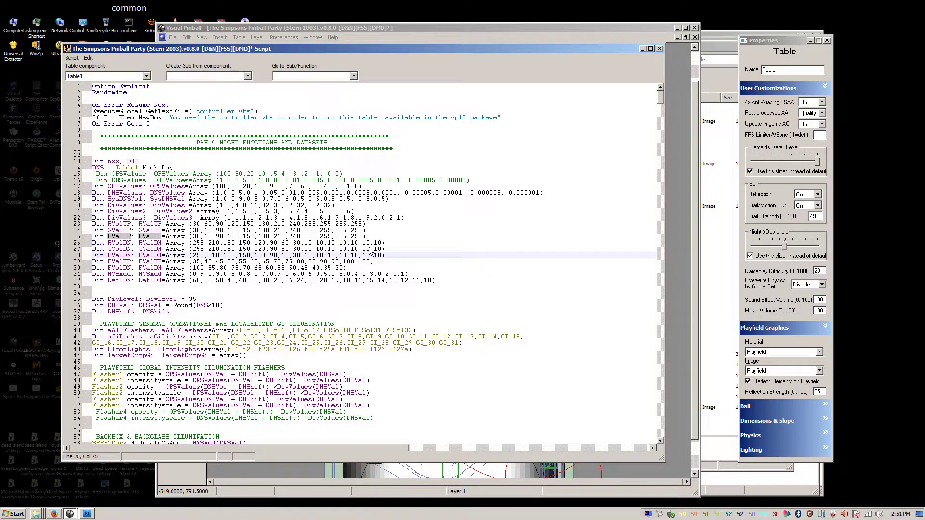
Trace where FValUP and FValDN are used in the SPPBGDark and SPPBGHigh Amount lines.
{"action": "left_click", "coordinate": [299, 274]}
{"action": "left_click", "coordinate": [157, 261]}
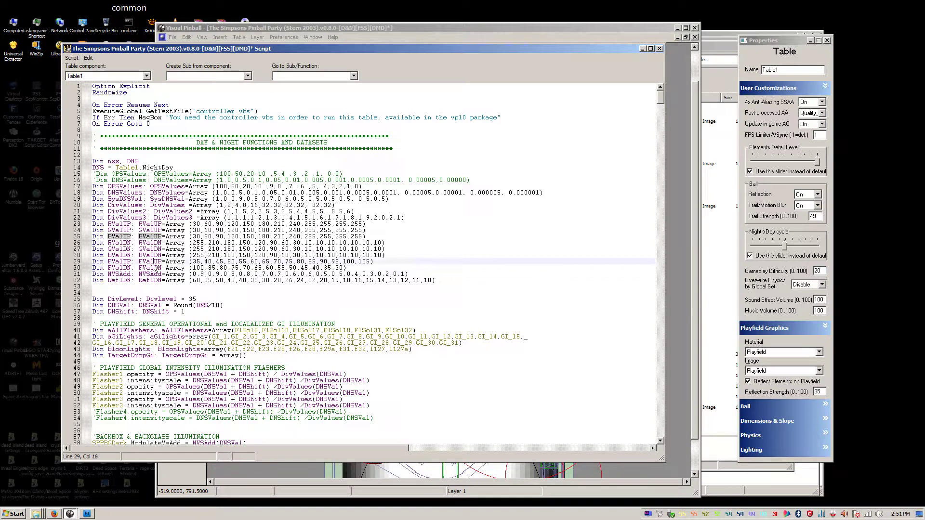
{"action": "scroll", "coordinate": [133, 376], "scroll_direction": "down", "scroll_amount": 3}
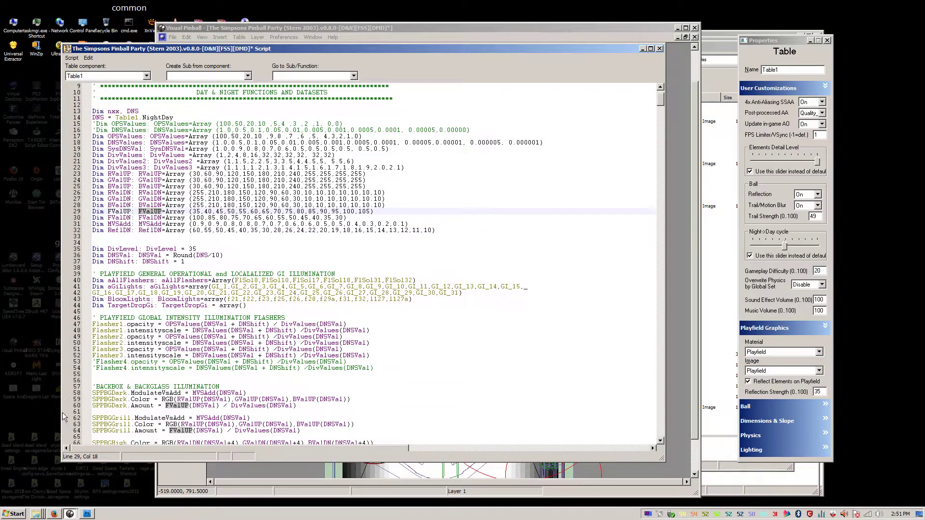
{"action": "left_click", "coordinate": [111, 394]}
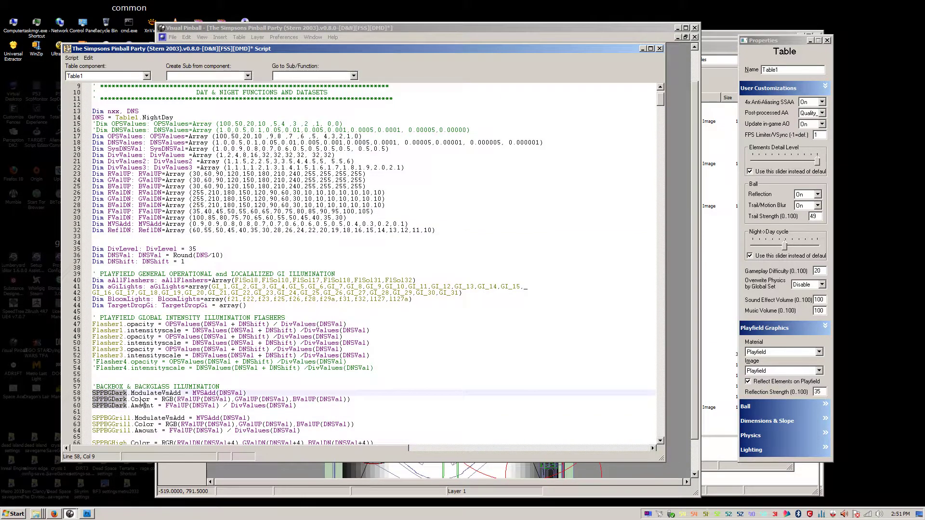
{"action": "left_click", "coordinate": [184, 406]}
{"action": "scroll", "coordinate": [183, 370], "scroll_direction": "down", "scroll_amount": 3}
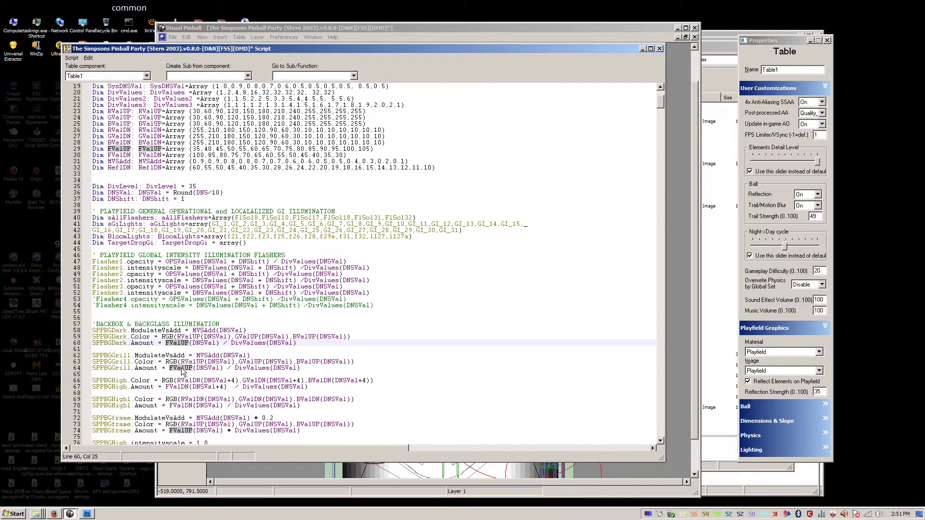
{"action": "scroll", "coordinate": [182, 369], "scroll_direction": "down", "scroll_amount": 3}
{"action": "left_click", "coordinate": [166, 337]}
{"action": "left_click", "coordinate": [184, 337]}
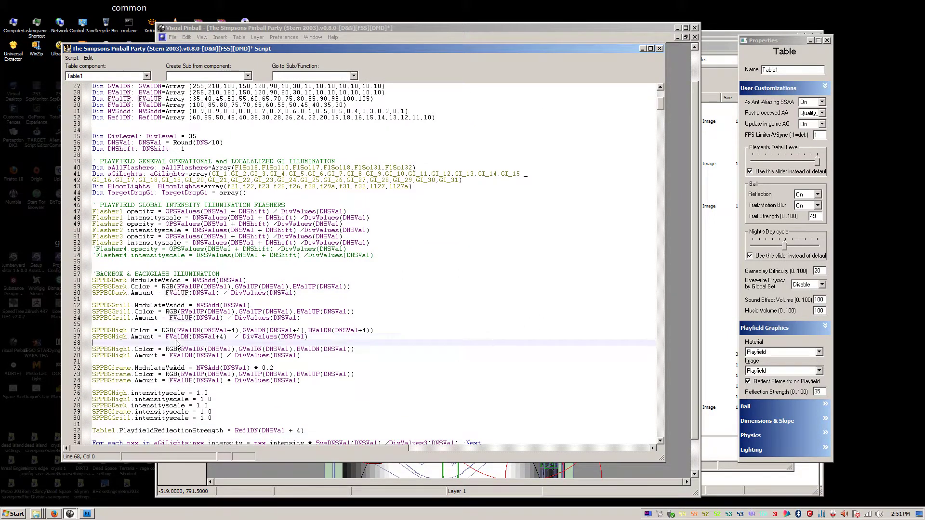
{"action": "scroll", "coordinate": [156, 250], "scroll_direction": "up", "scroll_amount": 8}
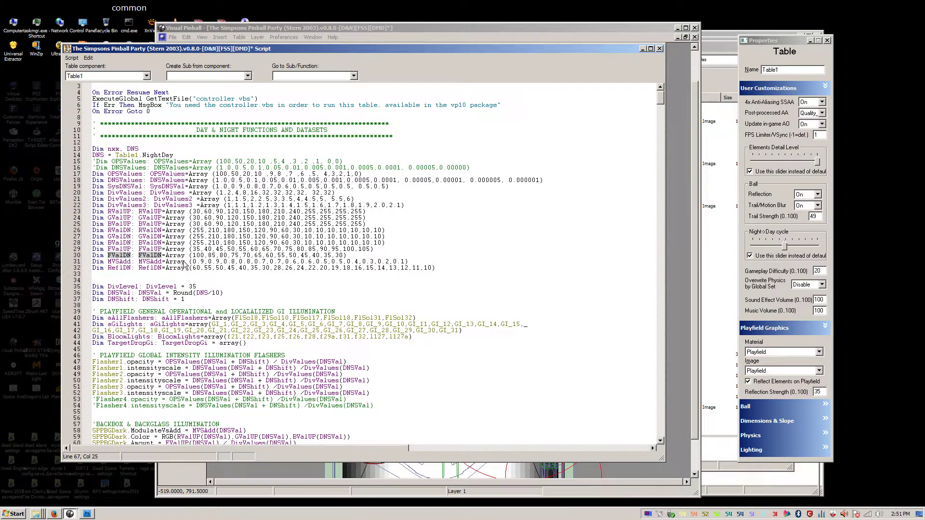
Append four more 30 entries to the end of the FValDN array.
{"action": "left_click", "coordinate": [342, 256]}
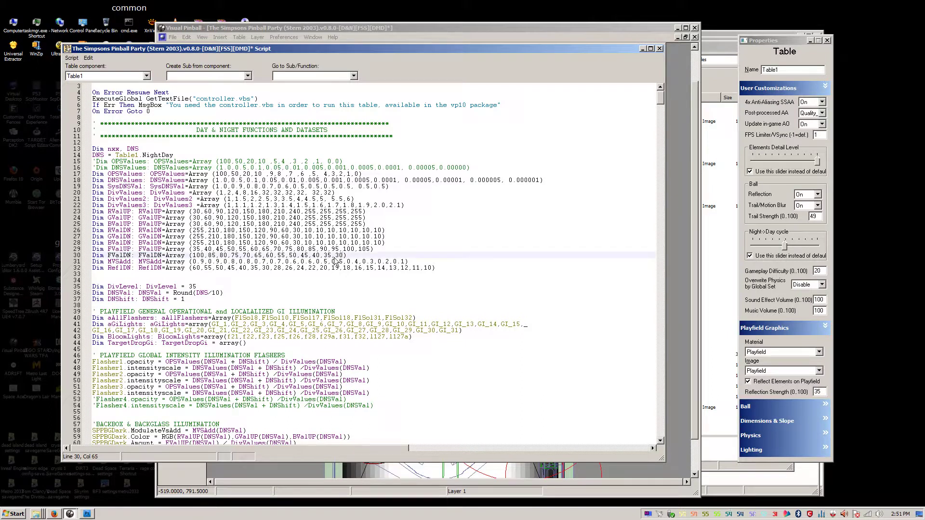
{"action": "double_click", "coordinate": [340, 256]}
{"action": "type", "text": ",30,30,30,30,30"}
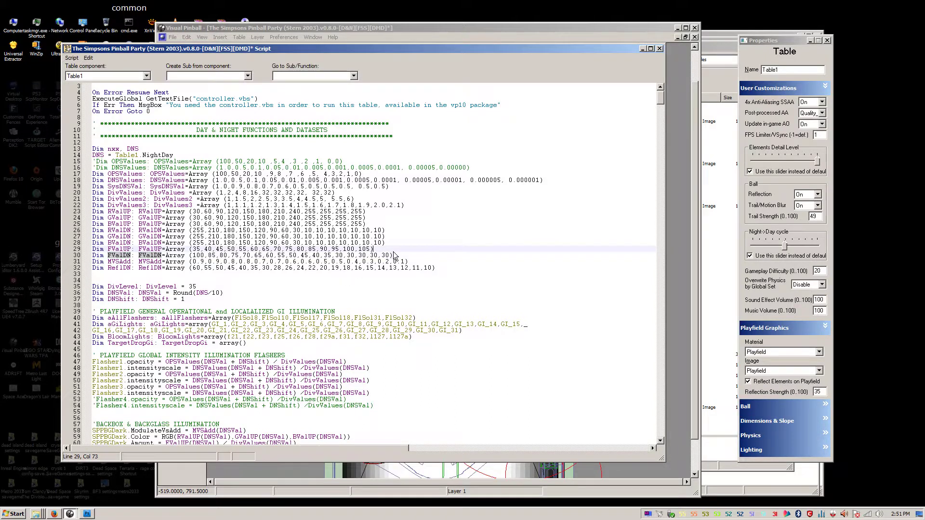
{"action": "left_click", "coordinate": [398, 256]}
Review the FValUP, RValUP and MVSAdd references in the SPPBGDark lines, and the SPPBGHigh and SPPBGHigh1 lines below.
{"action": "scroll", "coordinate": [268, 311], "scroll_direction": "down", "scroll_amount": 8}
{"action": "left_click", "coordinate": [246, 305]}
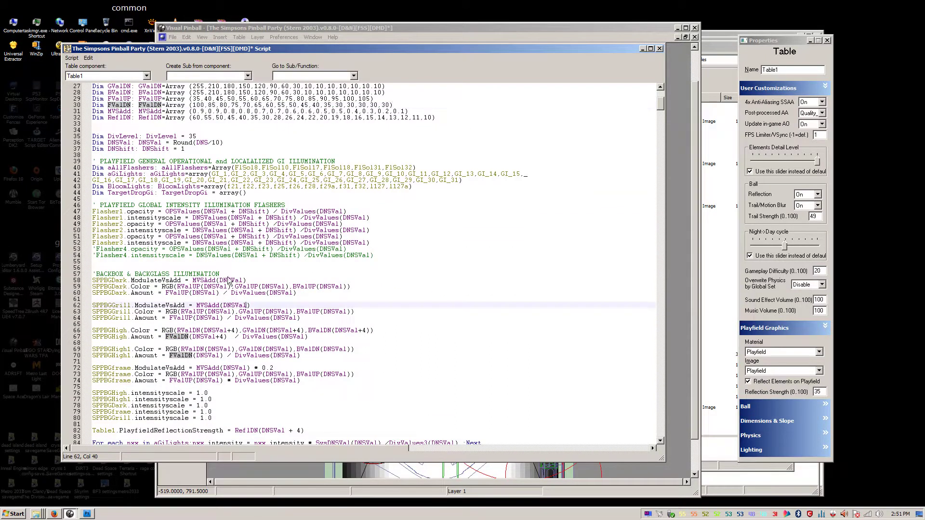
{"action": "scroll", "coordinate": [217, 281], "scroll_direction": "down", "scroll_amount": 1}
{"action": "left_click", "coordinate": [185, 280]}
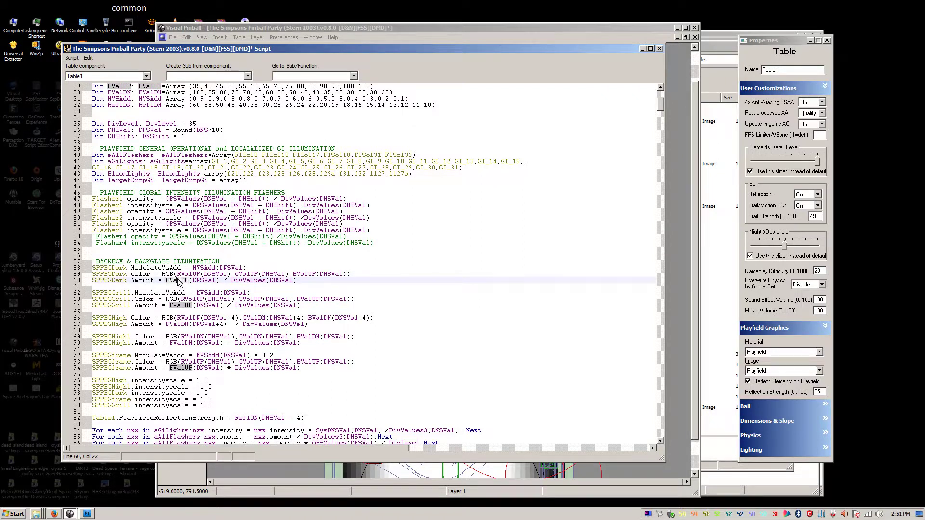
{"action": "left_click", "coordinate": [183, 275]}
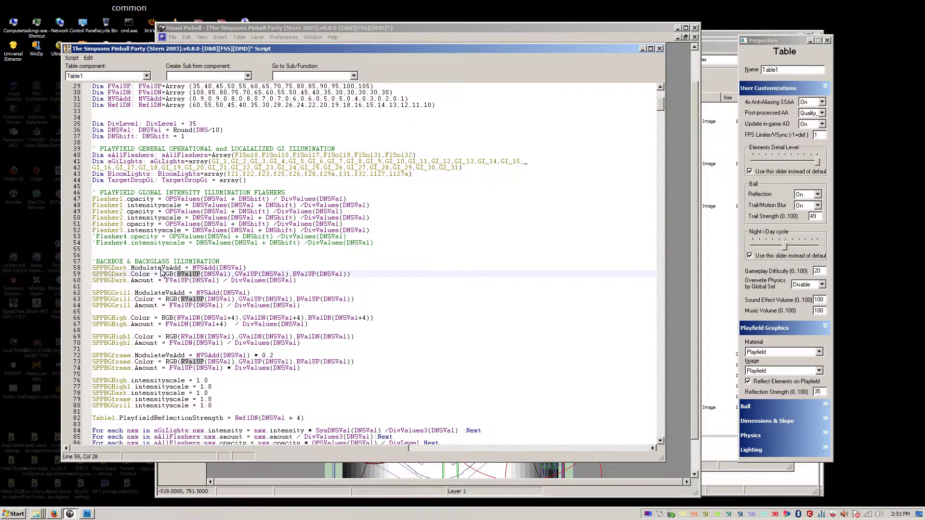
{"action": "left_click", "coordinate": [211, 268]}
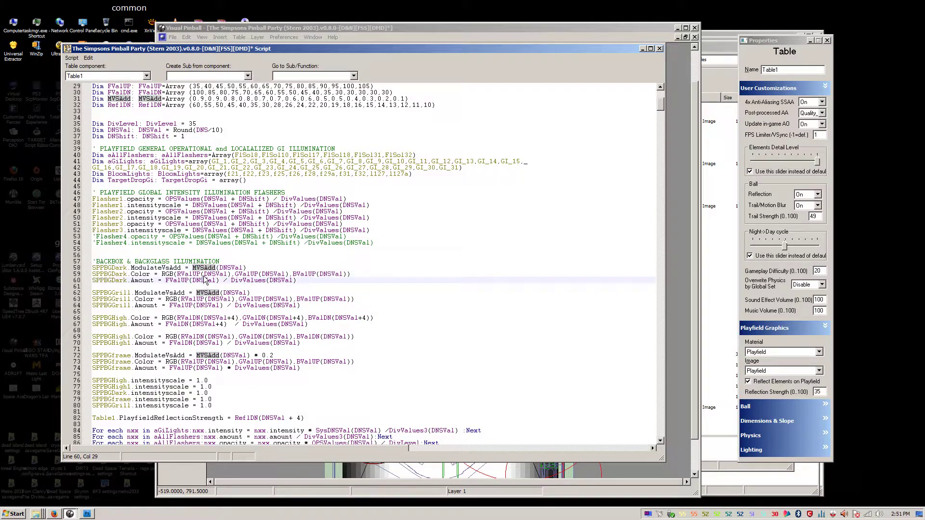
{"action": "left_click", "coordinate": [332, 287]}
{"action": "scroll", "coordinate": [332, 288], "scroll_direction": "down", "scroll_amount": 1}
{"action": "scroll", "coordinate": [332, 287], "scroll_direction": "down", "scroll_amount": 1}
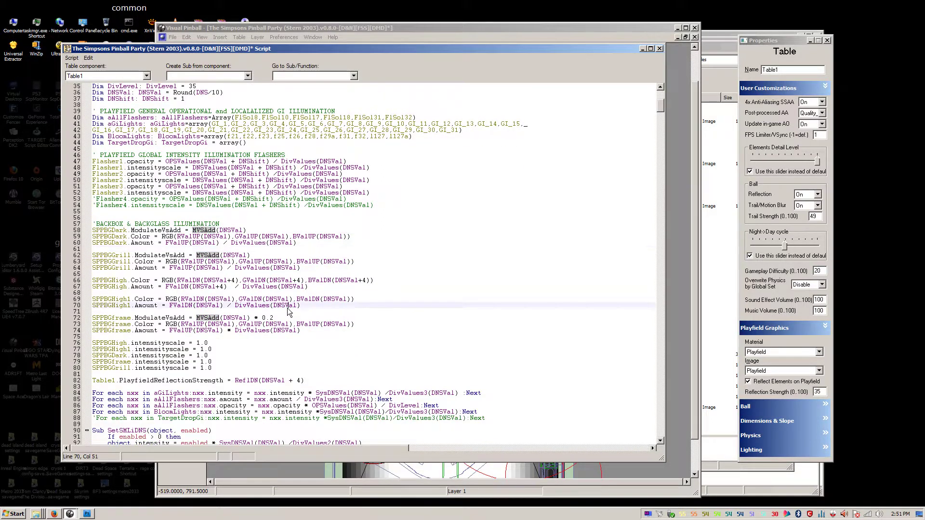
{"action": "left_click", "coordinate": [175, 294]}
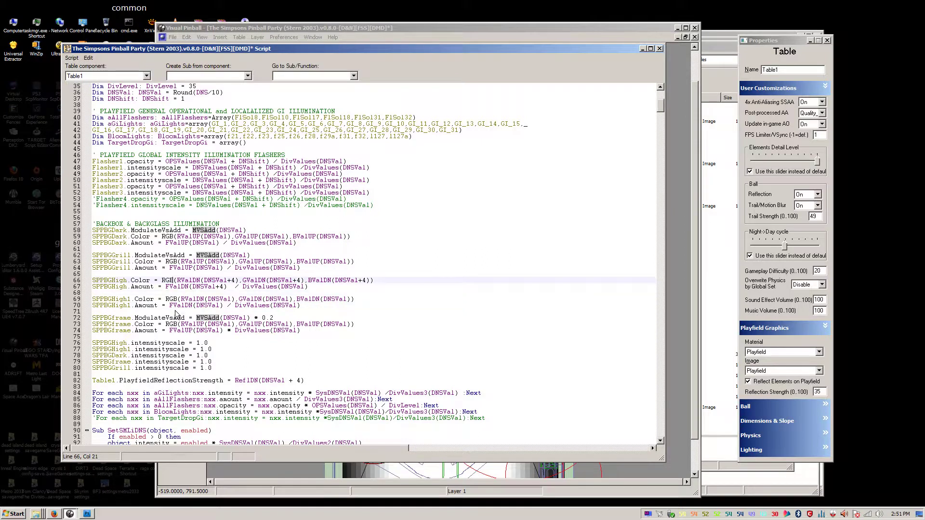
Save the table with the edited backglass lighting arrays and offset lookups in its script.
{"action": "left_click", "coordinate": [177, 311]}
{"action": "key", "text": "ctrl+s"}
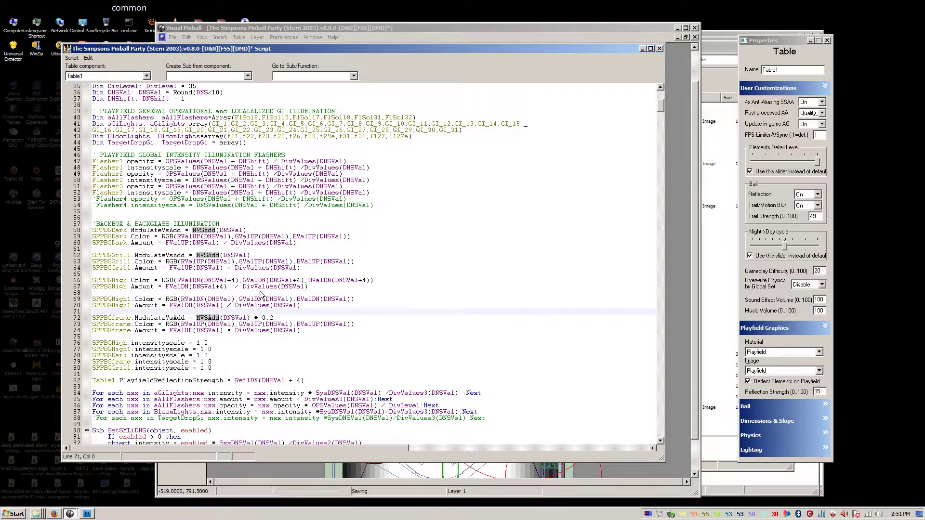
{"action": "left_click", "coordinate": [383, 281]}
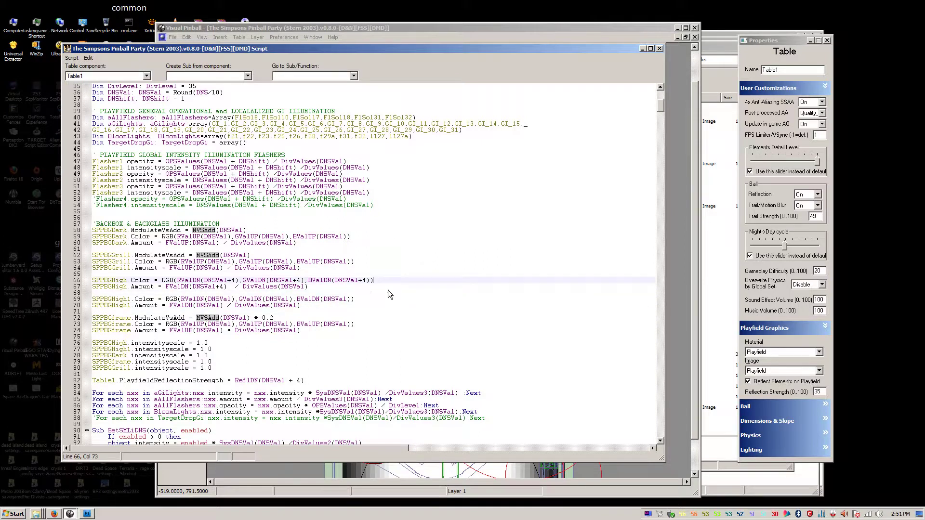
Try a brighter Night->Day cycle setting for the table and bring the slider back to around mid-range.
{"action": "left_click", "coordinate": [786, 248]}
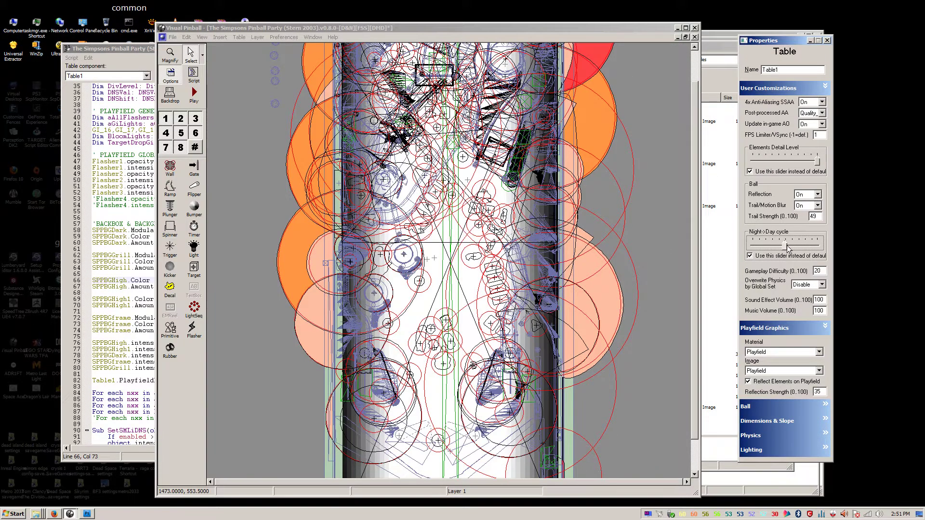
{"action": "left_click", "coordinate": [801, 248]}
{"action": "left_click_drag", "start_coordinate": [803, 250], "coordinate": [791, 247]}
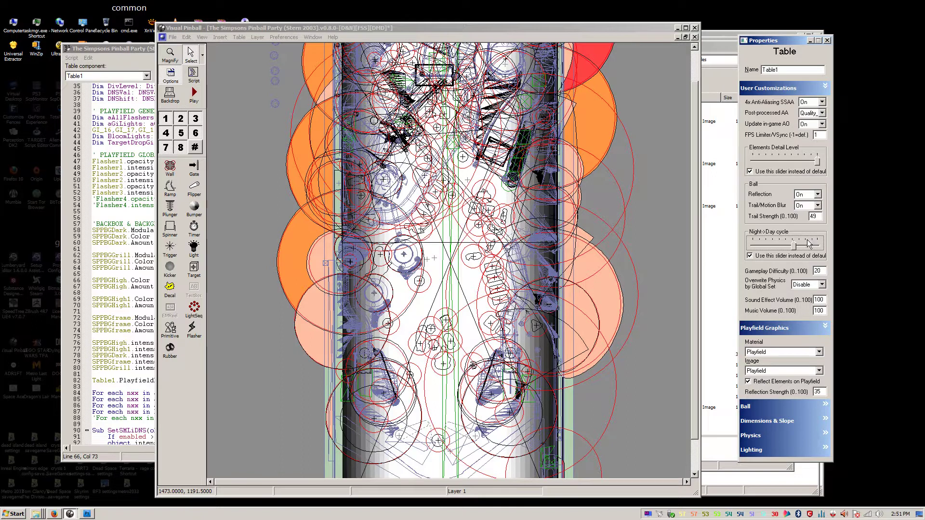
{"action": "left_click_drag", "start_coordinate": [795, 250], "coordinate": [787, 249]}
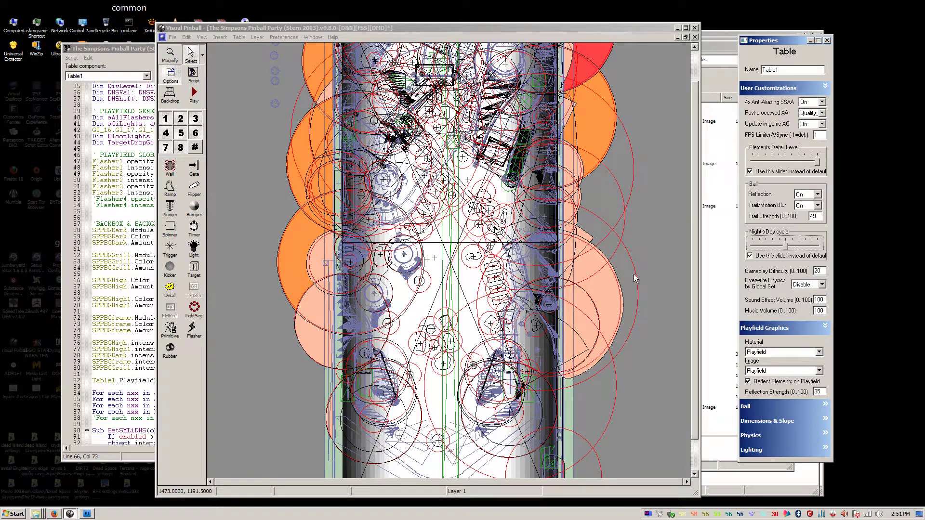
Save the table and look over the backglass artwork and lights in the table editor.
{"action": "left_click", "coordinate": [271, 220]}
{"action": "scroll", "coordinate": [272, 181], "scroll_direction": "up", "scroll_amount": 4}
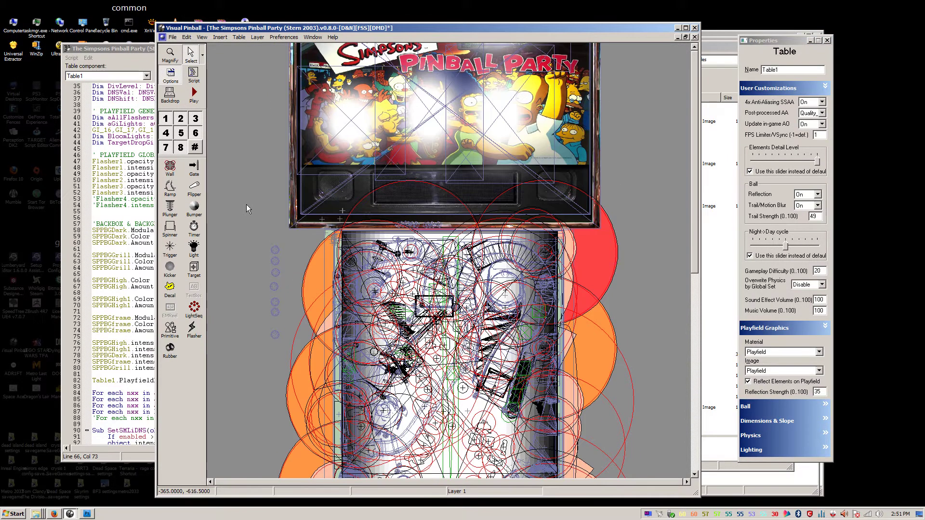
{"action": "scroll", "coordinate": [246, 205], "scroll_direction": "up", "scroll_amount": 3}
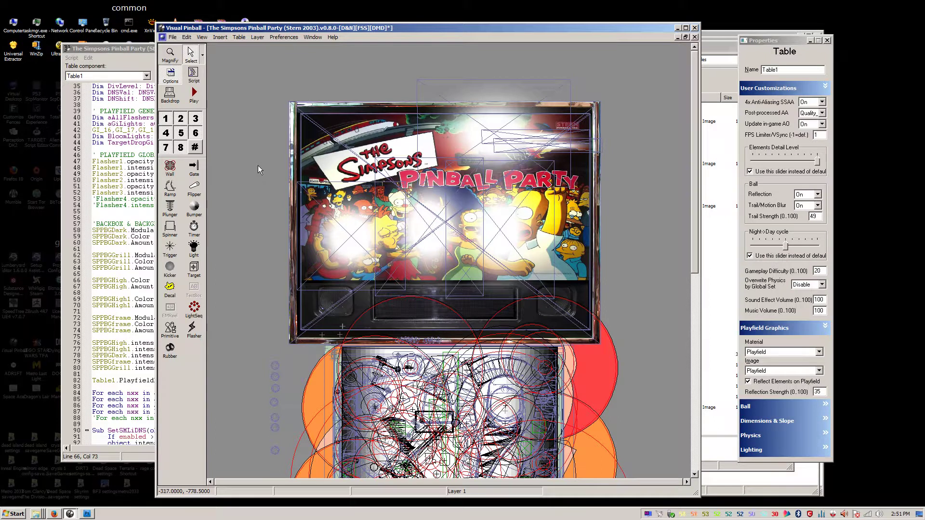
{"action": "scroll", "coordinate": [259, 152], "scroll_direction": "down", "scroll_amount": 3}
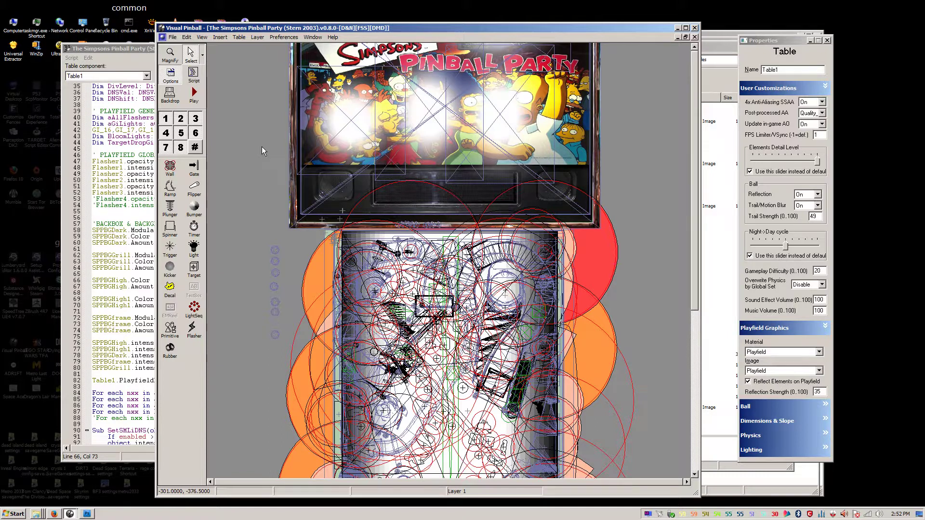
{"action": "scroll", "coordinate": [263, 171], "scroll_direction": "up", "scroll_amount": 2}
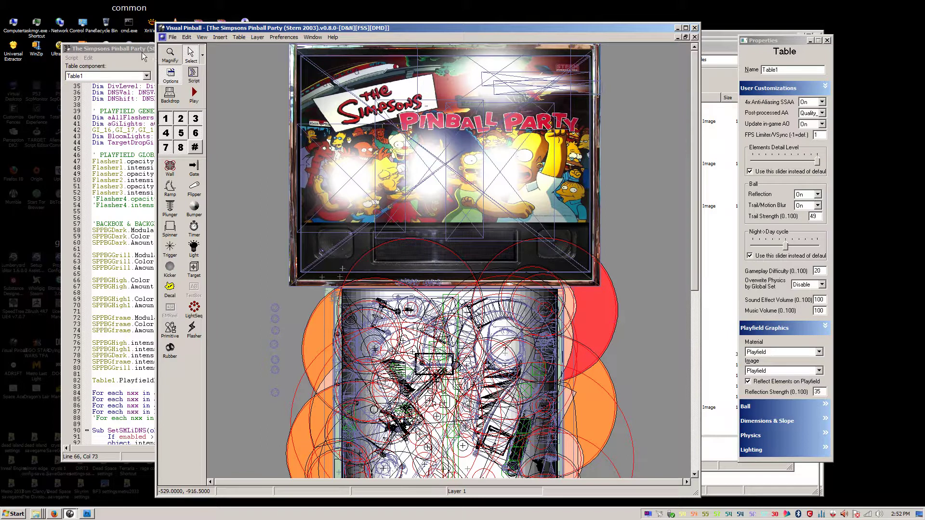
Sort the Tables folder by name and open __default_FSS_VBA.txt in UltraEdit.
{"action": "left_click_drag", "start_coordinate": [276, 28], "coordinate": [255, 27]}
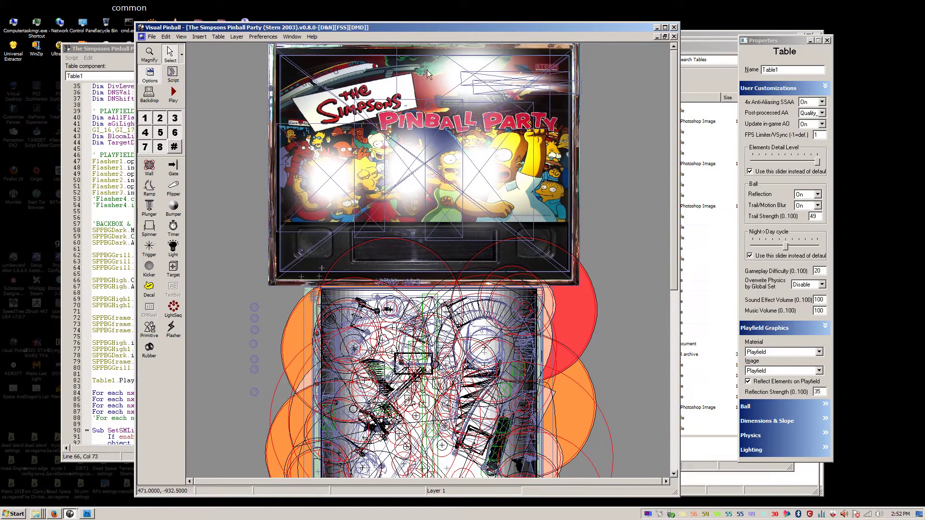
{"action": "left_click", "coordinate": [692, 43]}
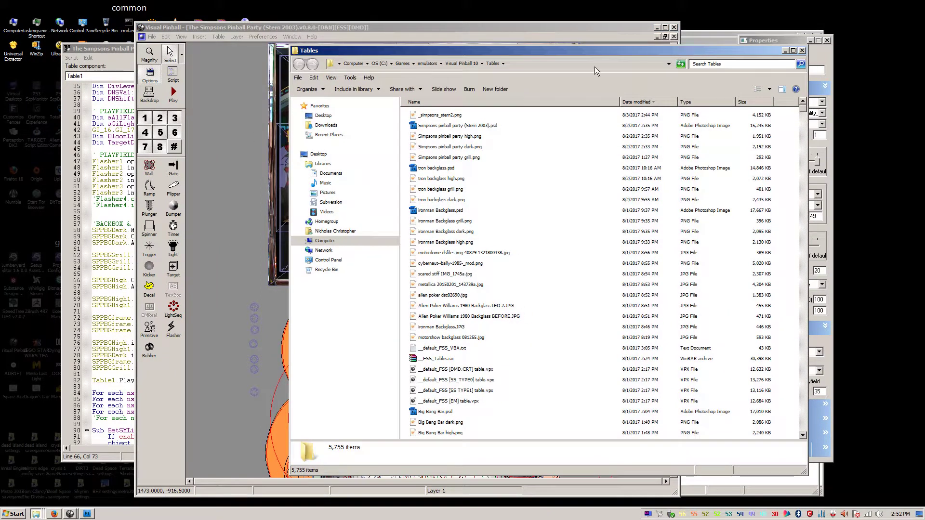
{"action": "left_click", "coordinate": [491, 106]}
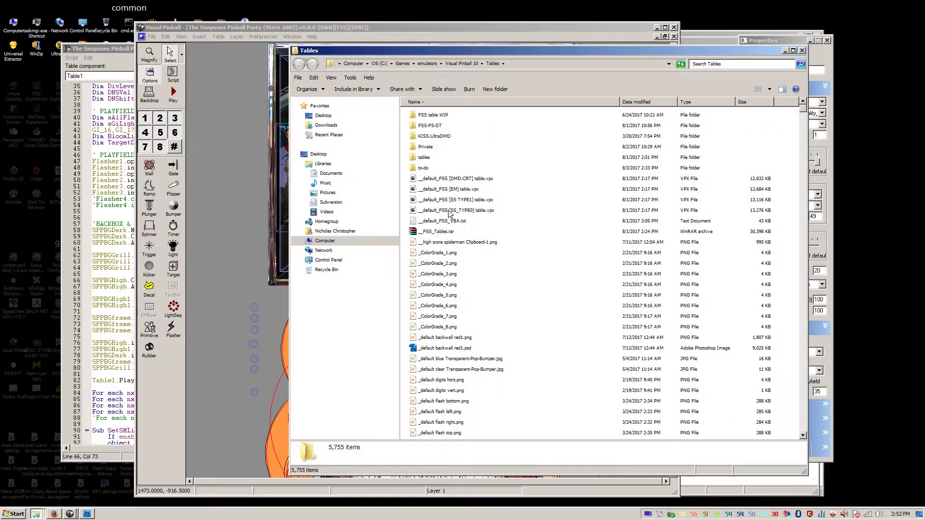
{"action": "left_click", "coordinate": [453, 222]}
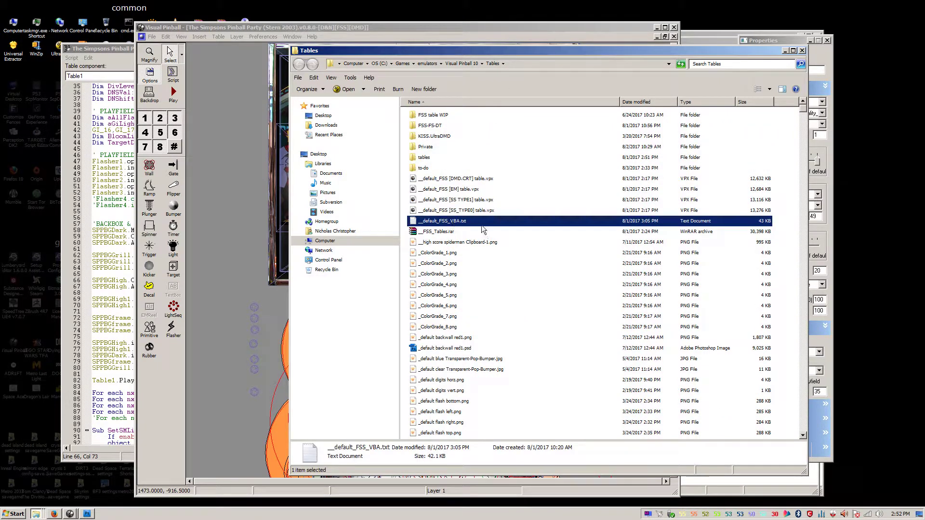
{"action": "double_click", "coordinate": [484, 223]}
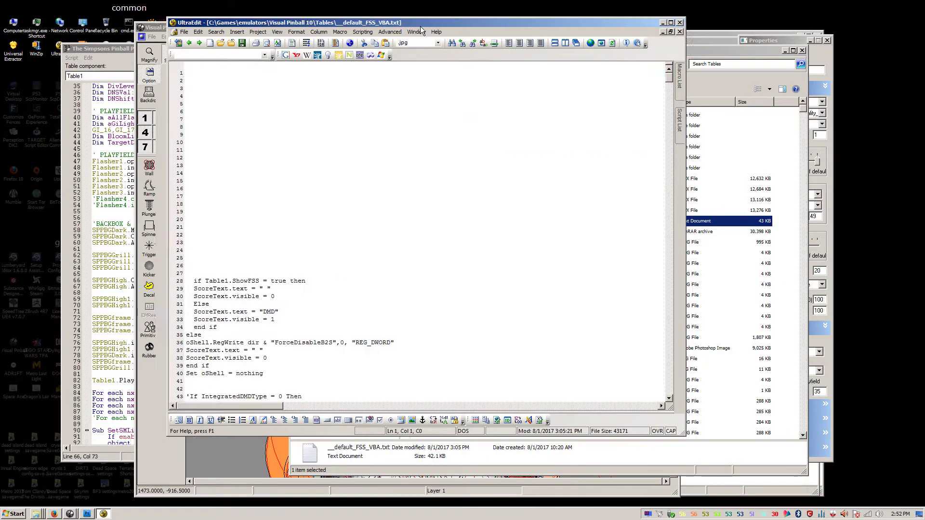
Copy the line Const UseVPMColoredDMD = 1 from the text file and return to the Simpsons table script.
{"action": "left_click_drag", "start_coordinate": [420, 26], "coordinate": [529, 86]}
{"action": "left_click_drag", "start_coordinate": [389, 164], "coordinate": [264, 165]}
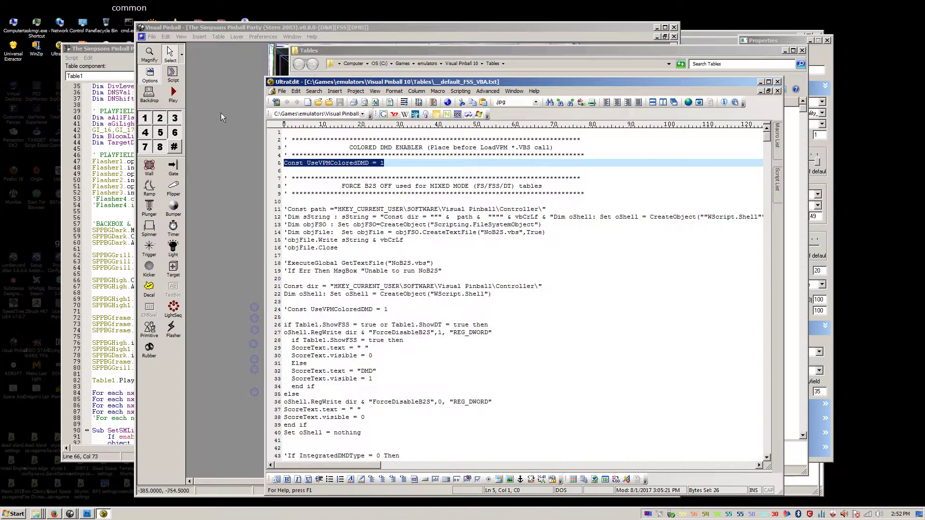
{"action": "left_click_drag", "start_coordinate": [230, 27], "coordinate": [210, 28]}
{"action": "left_click", "coordinate": [153, 75]}
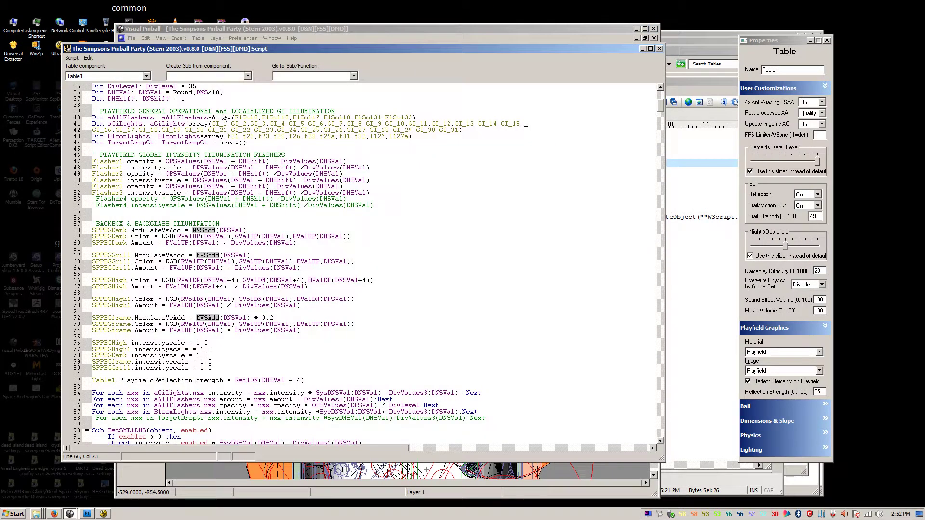
Insert Const UseVPMColoredDMD = 1 on line 154 of the script, just above the LoadVPM call.
{"action": "left_click", "coordinate": [238, 124]}
{"action": "scroll", "coordinate": [233, 139], "scroll_direction": "up", "scroll_amount": 7}
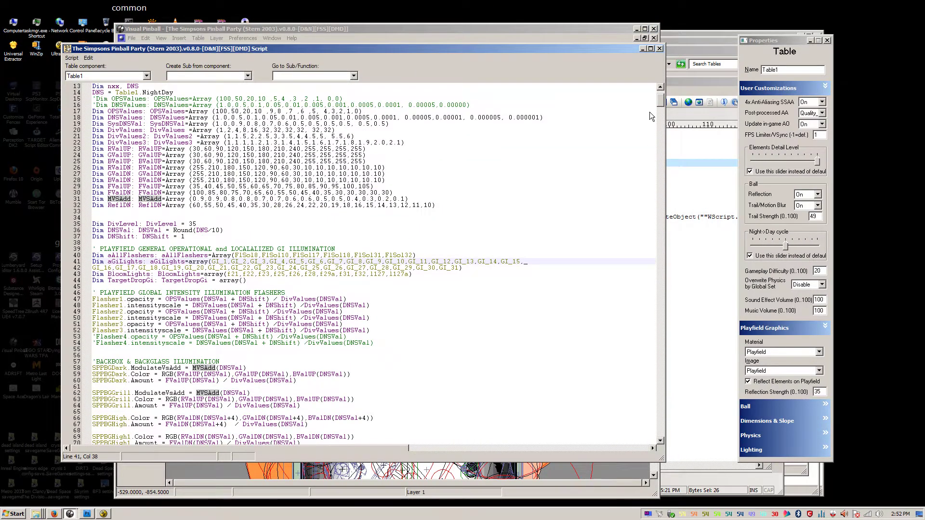
{"action": "scroll", "coordinate": [649, 112], "scroll_direction": "up", "scroll_amount": 4}
{"action": "left_click", "coordinate": [192, 118]}
{"action": "left_click", "coordinate": [187, 126]}
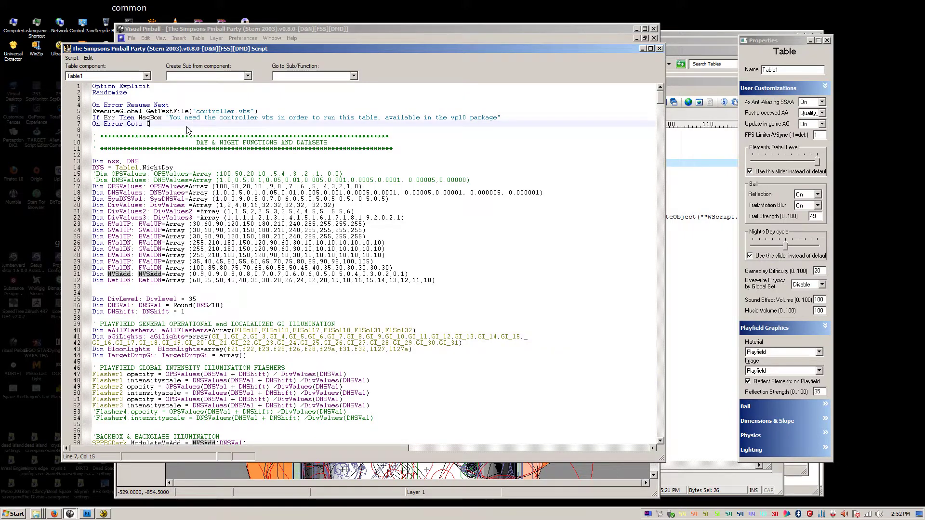
{"action": "left_click", "coordinate": [183, 137]}
{"action": "left_click", "coordinate": [183, 131]}
{"action": "scroll", "coordinate": [204, 234], "scroll_direction": "down", "scroll_amount": 20}
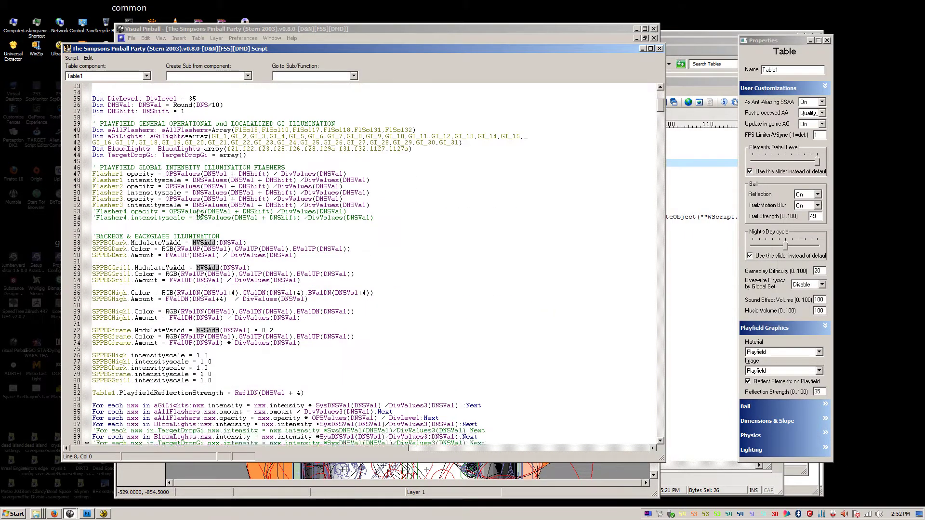
{"action": "scroll", "coordinate": [204, 234], "scroll_direction": "down", "scroll_amount": 20}
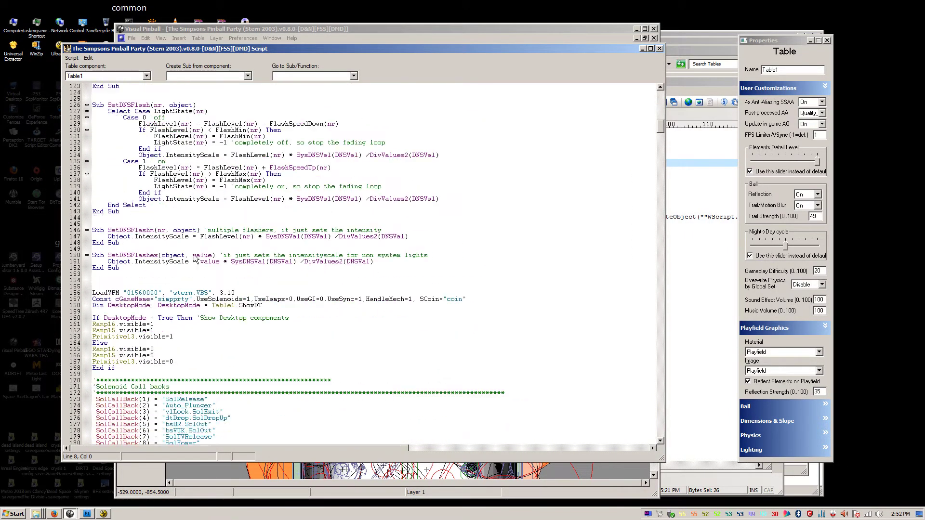
{"action": "scroll", "coordinate": [208, 210], "scroll_direction": "up", "scroll_amount": 5}
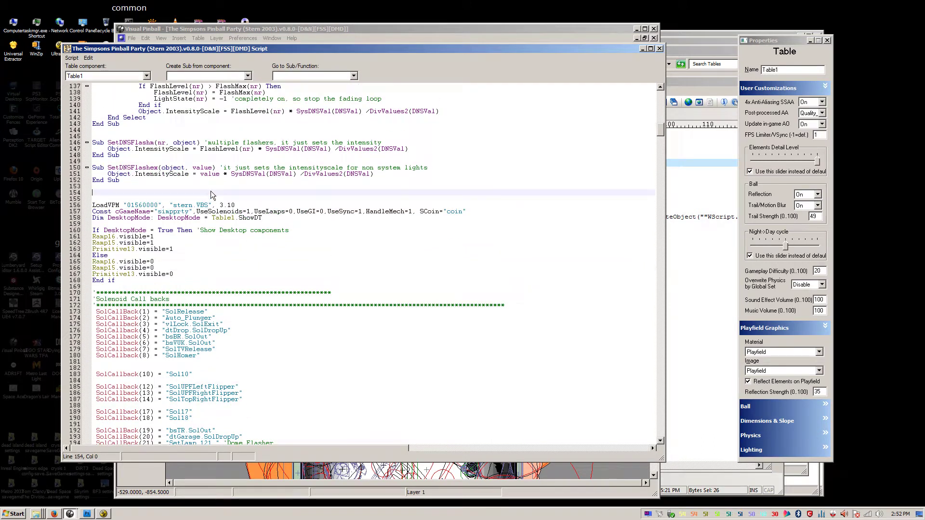
{"action": "left_click", "coordinate": [111, 233]}
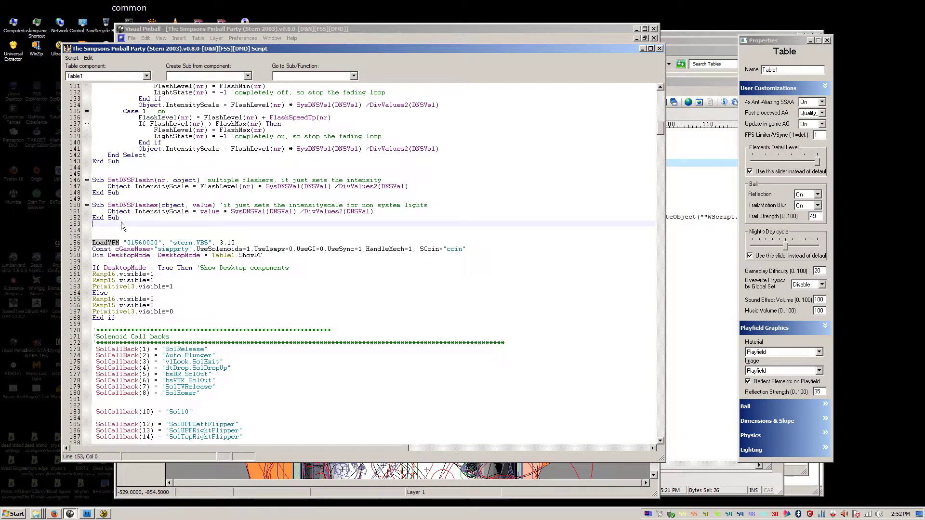
{"action": "type", "text": "Const UseVPMColoredDMD = 1"}
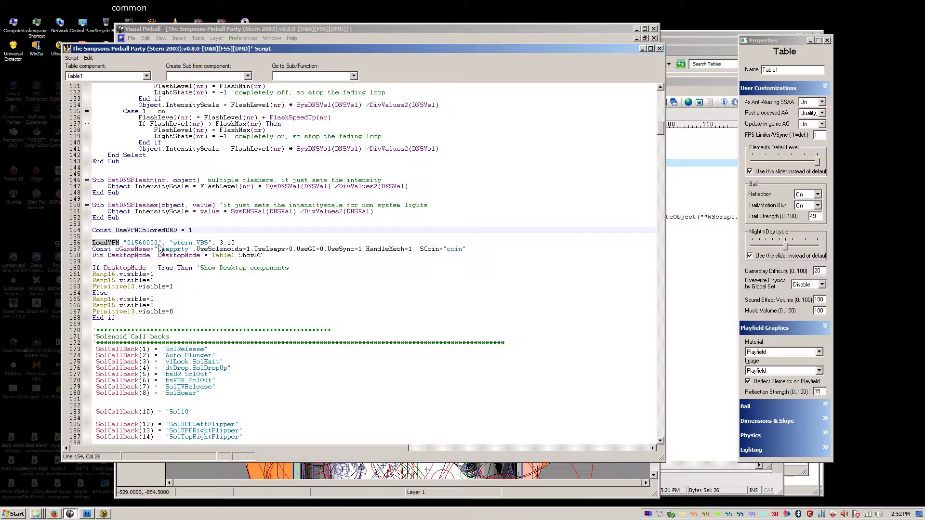
Examine the DesktopMode block below LoadVPM that switches Ramp16, Ramp15 and Primitive13 visibility.
{"action": "left_click", "coordinate": [181, 249]}
{"action": "scroll", "coordinate": [213, 240], "scroll_direction": "down", "scroll_amount": 3}
{"action": "left_click", "coordinate": [213, 223]}
{"action": "scroll", "coordinate": [213, 223], "scroll_direction": "down", "scroll_amount": 2}
{"action": "left_click", "coordinate": [200, 208]}
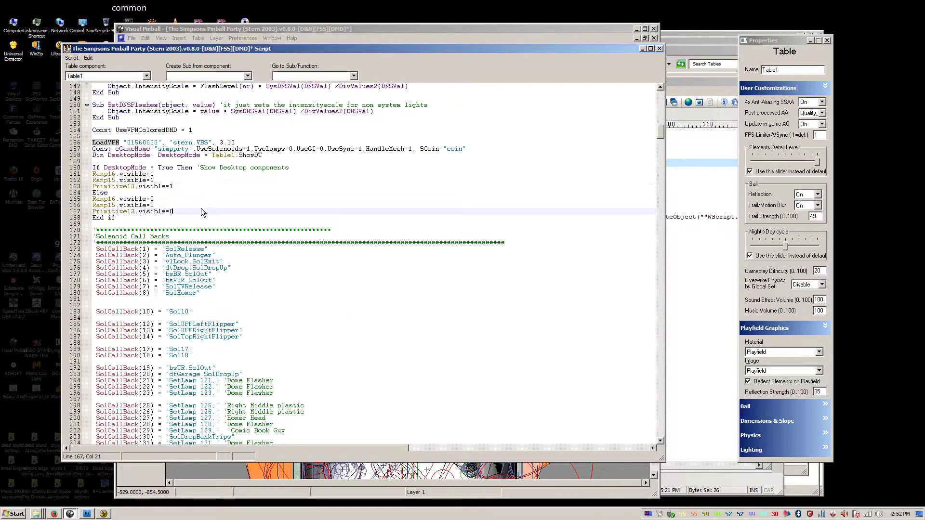
{"action": "scroll", "coordinate": [224, 197], "scroll_direction": "down", "scroll_amount": 2}
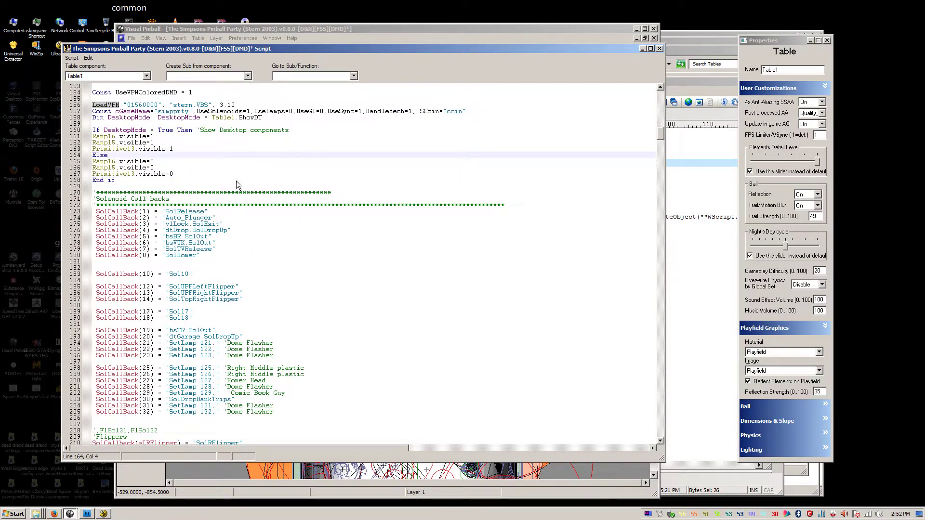
{"action": "left_click", "coordinate": [236, 182]}
{"action": "left_click", "coordinate": [142, 137]}
{"action": "left_click", "coordinate": [206, 169]}
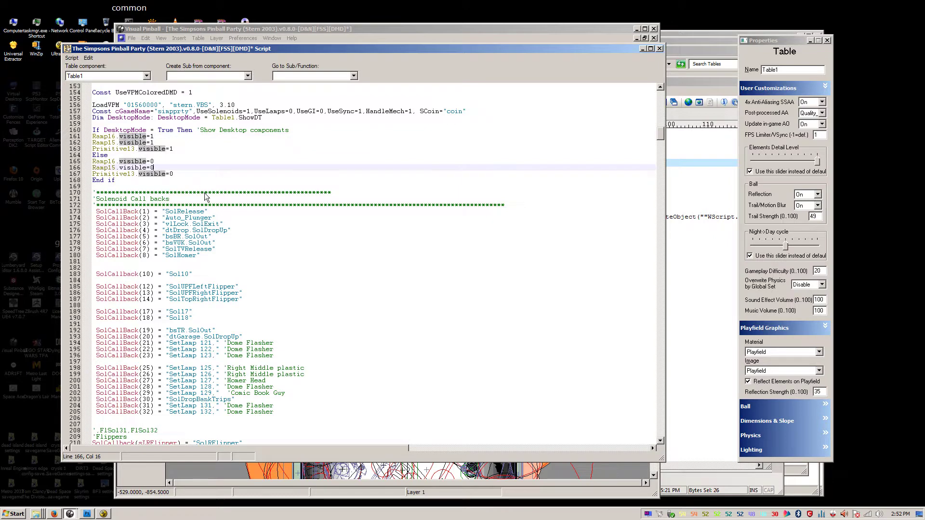
Review the solenoid callbacks and the Sol10, Sol17 and Sol18 subs for visibility settings, and recheck the DesktopMode condition.
{"action": "scroll", "coordinate": [207, 198], "scroll_direction": "down", "scroll_amount": 2}
{"action": "left_click", "coordinate": [221, 205]}
{"action": "scroll", "coordinate": [241, 224], "scroll_direction": "down", "scroll_amount": 3}
{"action": "scroll", "coordinate": [232, 236], "scroll_direction": "down", "scroll_amount": 8}
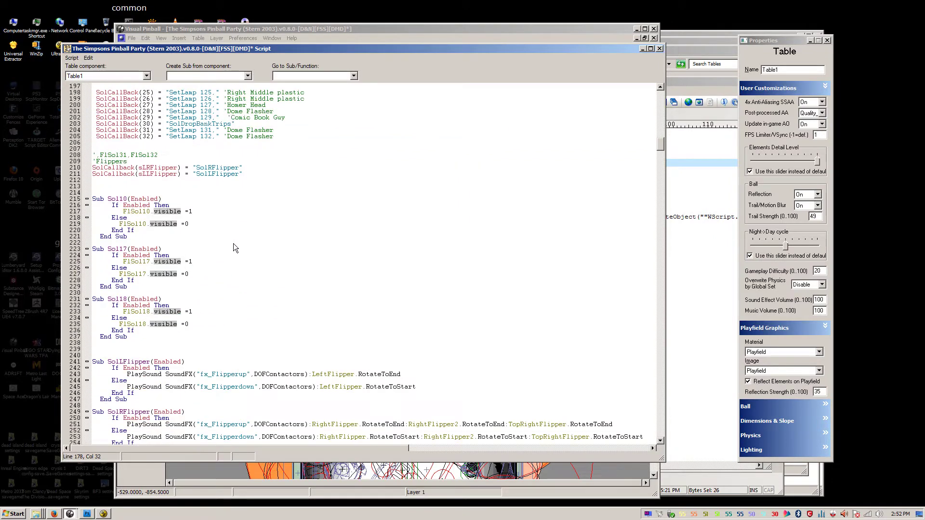
{"action": "scroll", "coordinate": [193, 231], "scroll_direction": "up", "scroll_amount": 18}
{"action": "left_click", "coordinate": [147, 224]}
{"action": "left_click", "coordinate": [144, 206]}
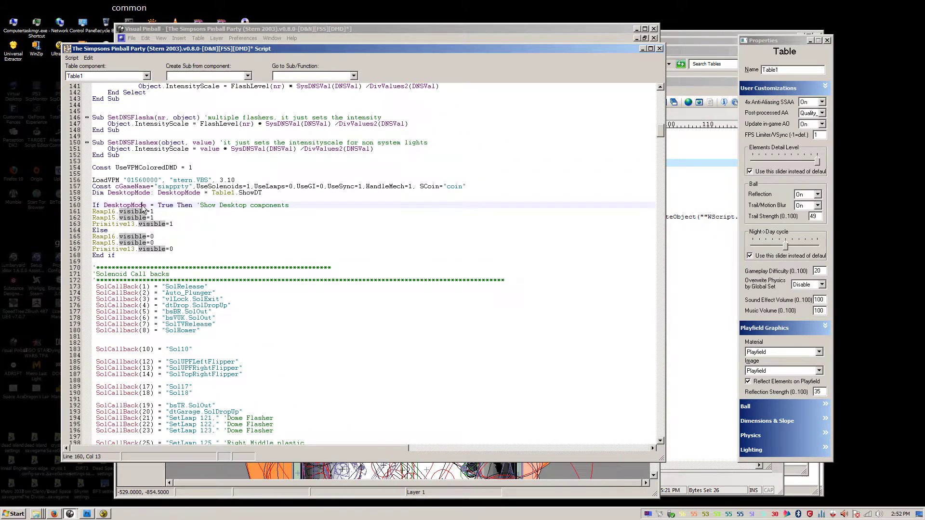
{"action": "left_click", "coordinate": [172, 205]}
Set .Hidden to 1 in the Controller block of Sub Table1_Init and save the table.
{"action": "scroll", "coordinate": [201, 247], "scroll_direction": "down", "scroll_amount": 14}
{"action": "scroll", "coordinate": [201, 247], "scroll_direction": "down", "scroll_amount": 20}
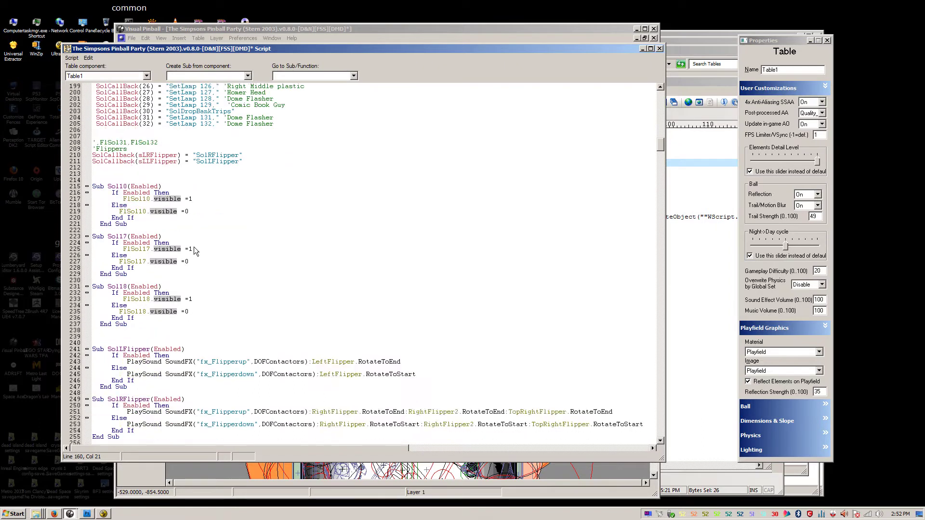
{"action": "scroll", "coordinate": [182, 245], "scroll_direction": "down", "scroll_amount": 20}
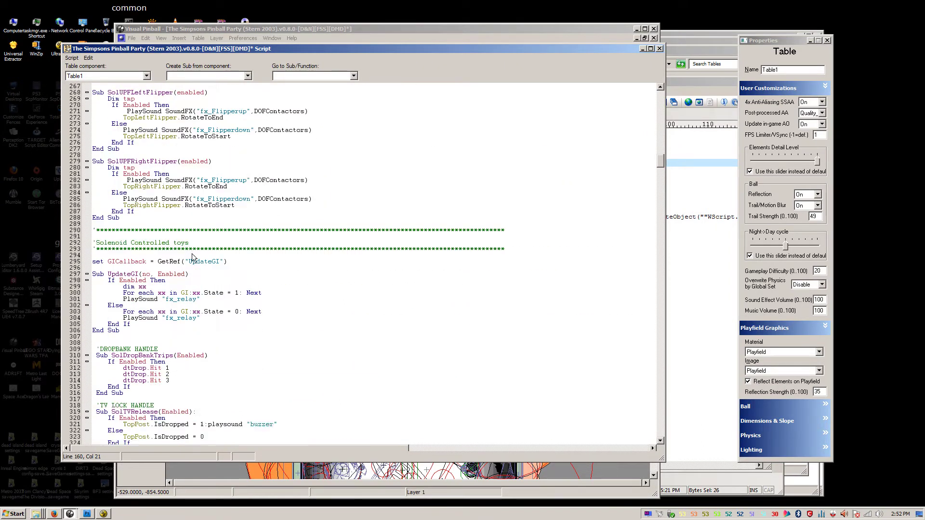
{"action": "left_click", "coordinate": [201, 236]}
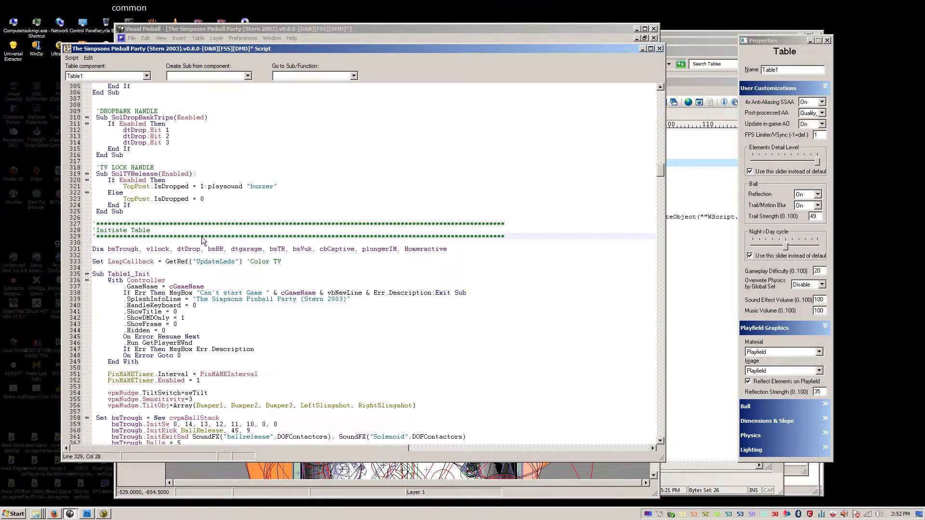
{"action": "left_click", "coordinate": [202, 240]}
{"action": "scroll", "coordinate": [202, 240], "scroll_direction": "down", "scroll_amount": 3}
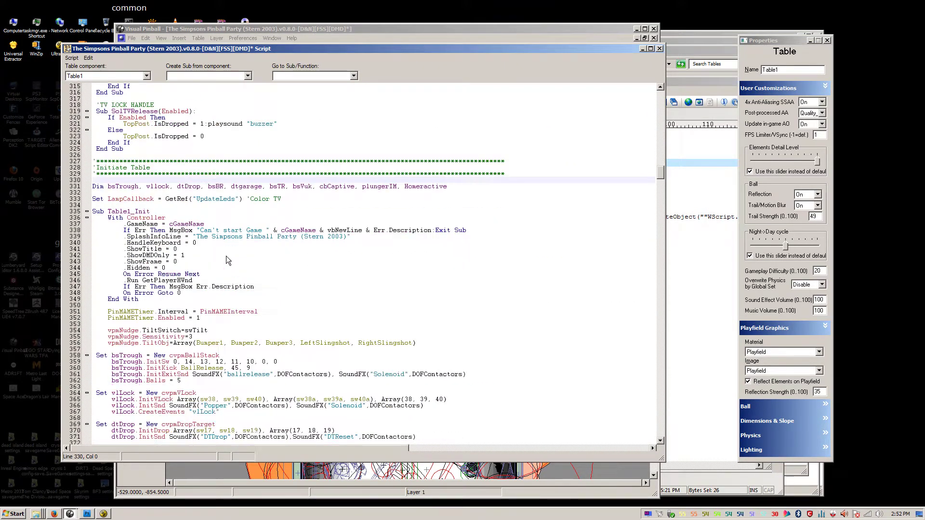
{"action": "left_click", "coordinate": [181, 271]}
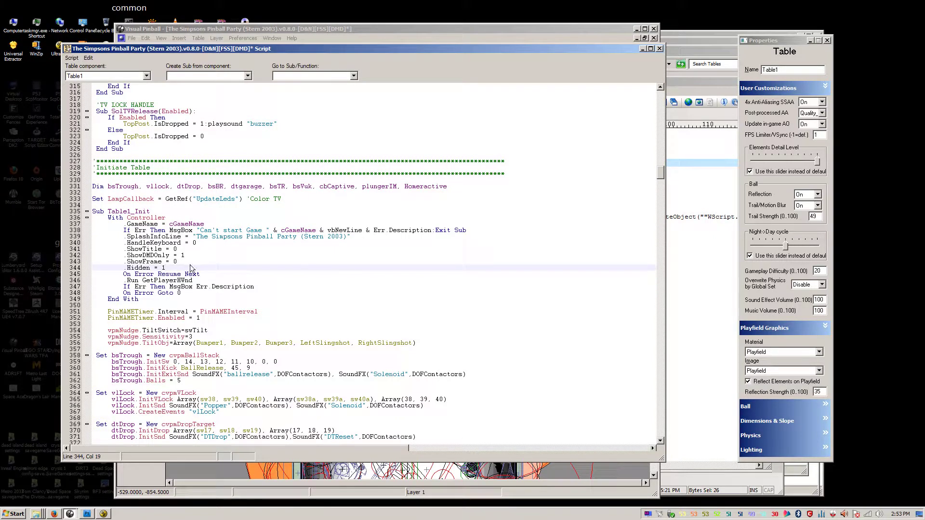
{"action": "key", "text": "ctrl+s"}
Open the __default_FSS [DMD.CRT] table and copy its DMD flasher above the playfield.
{"action": "left_click_drag", "start_coordinate": [540, 50], "coordinate": [505, 66]}
{"action": "left_click", "coordinate": [544, 29]}
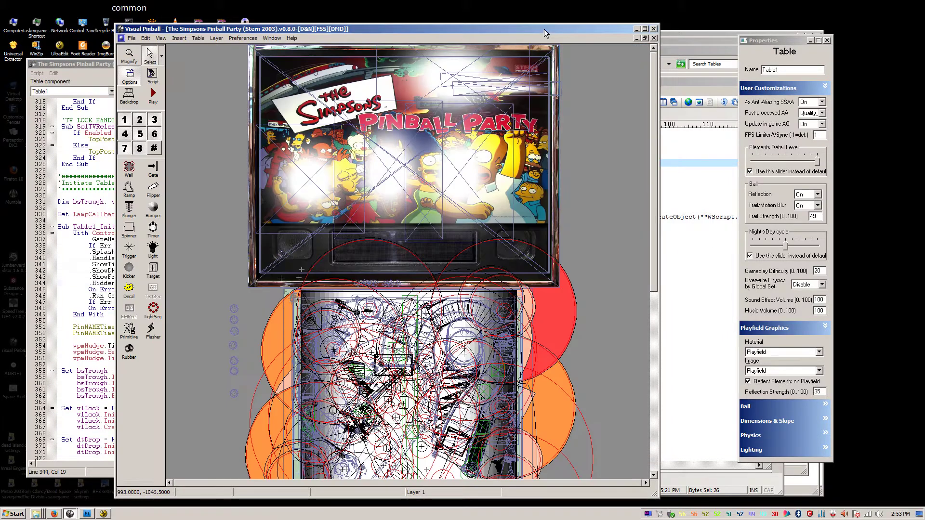
{"action": "left_click", "coordinate": [132, 38]}
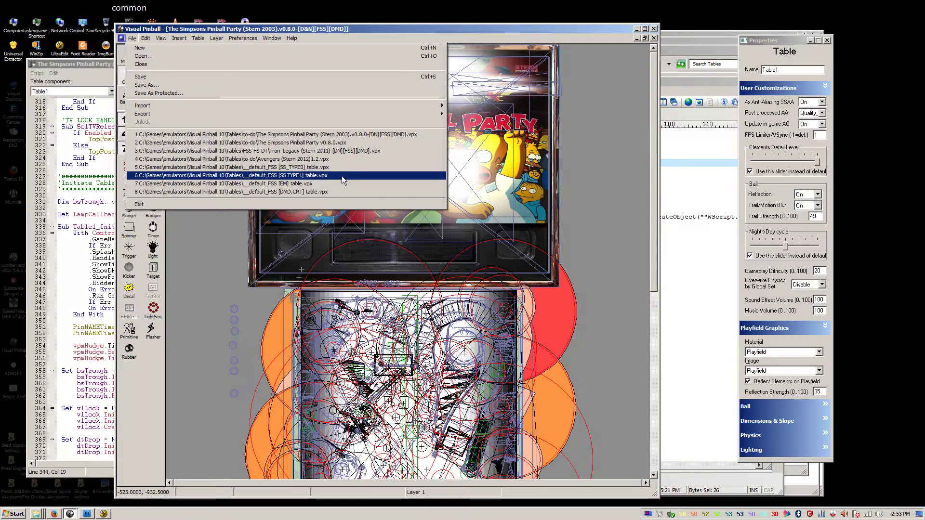
{"action": "left_click", "coordinate": [333, 192]}
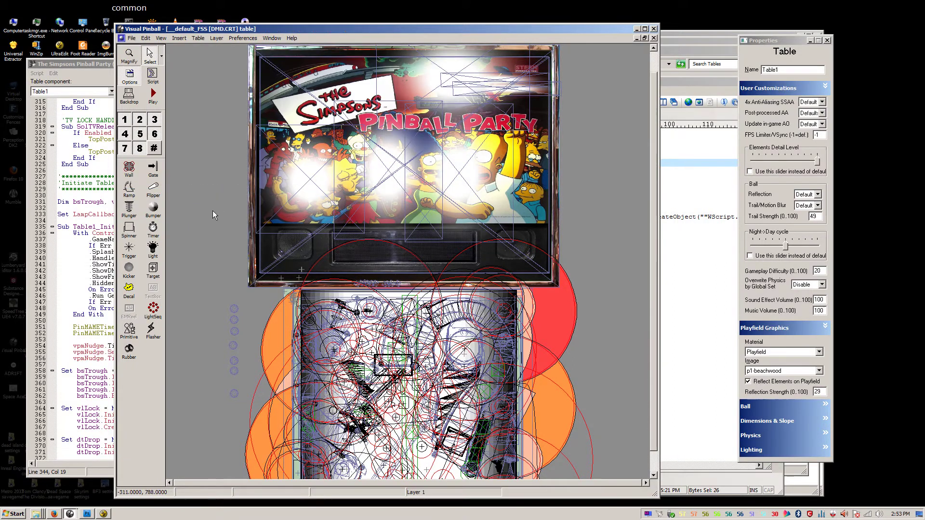
{"action": "scroll", "coordinate": [277, 171], "scroll_direction": "up", "scroll_amount": 5}
{"action": "left_click", "coordinate": [371, 204]}
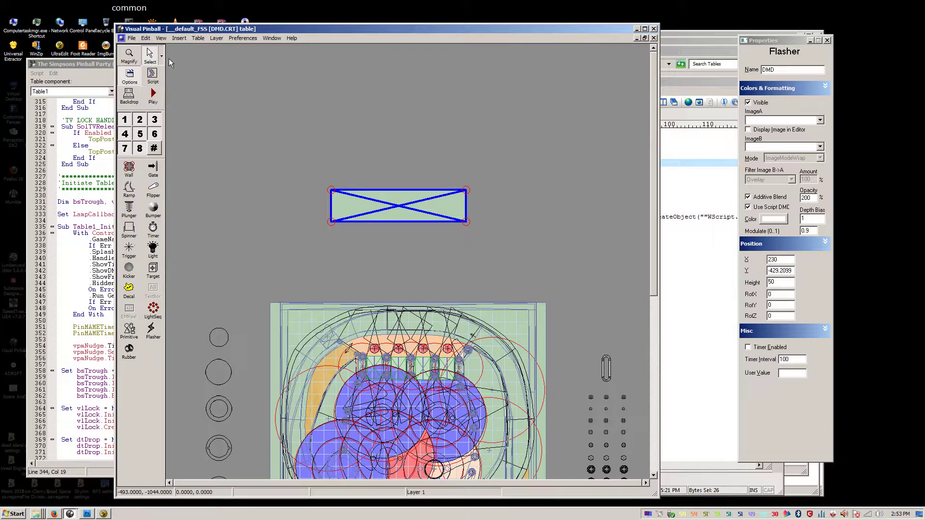
Restore the table windows from full size, separate them, and enlarge the Simpsons Pinball Party window to show the backglass.
{"action": "left_click", "coordinate": [645, 38]}
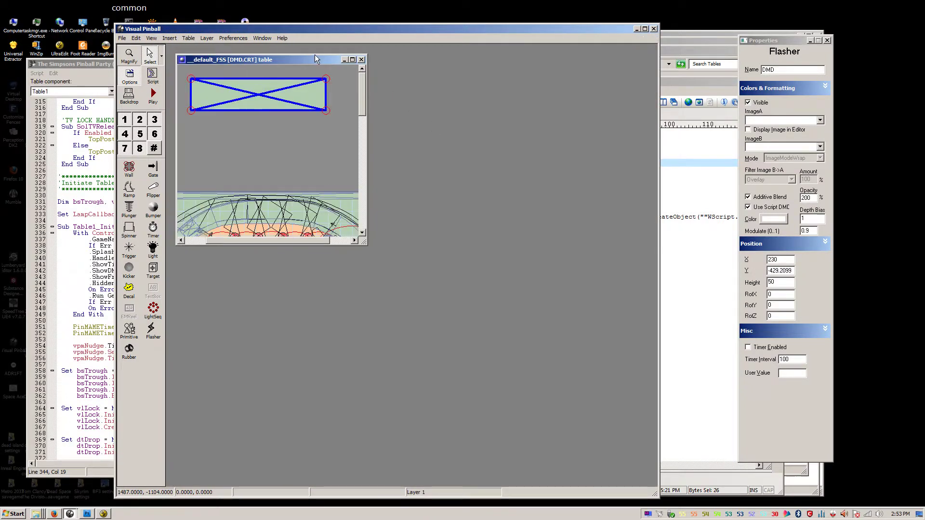
{"action": "left_click_drag", "start_coordinate": [315, 58], "coordinate": [495, 136]}
{"action": "left_click_drag", "start_coordinate": [188, 61], "coordinate": [259, 86]}
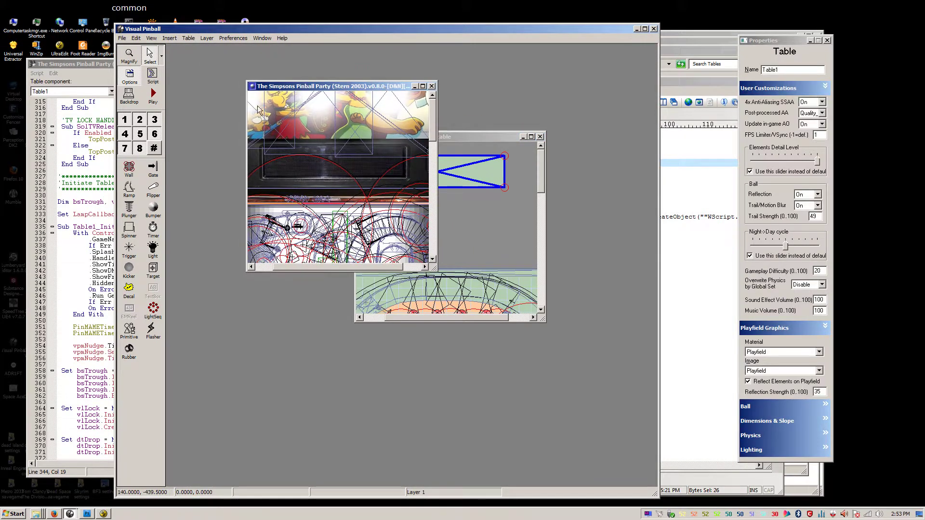
{"action": "left_click_drag", "start_coordinate": [436, 269], "coordinate": [597, 435]}
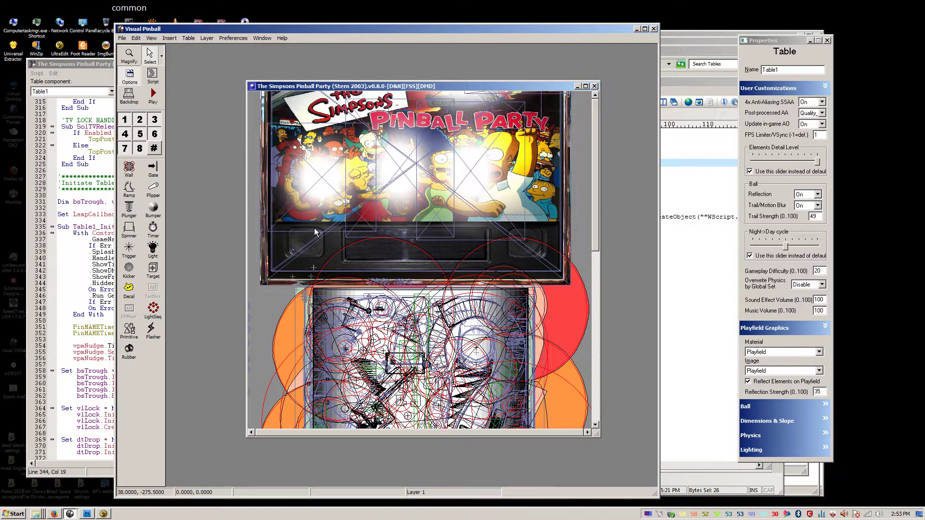
Paste the DMD flasher into the Simpsons table and move it onto the display opening of the speaker panel.
{"action": "right_click", "coordinate": [256, 250]}
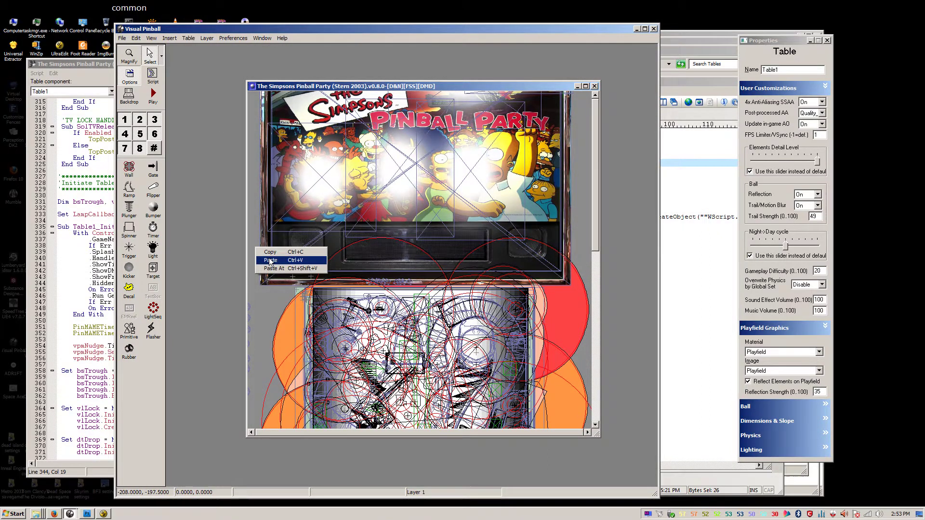
{"action": "left_click", "coordinate": [287, 260]}
{"action": "right_click", "coordinate": [399, 190]}
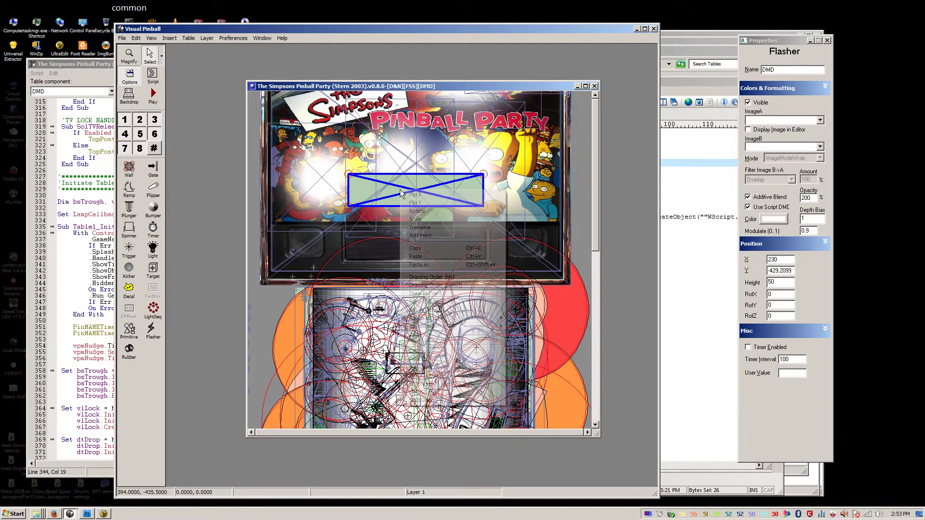
{"action": "left_click", "coordinate": [399, 197]}
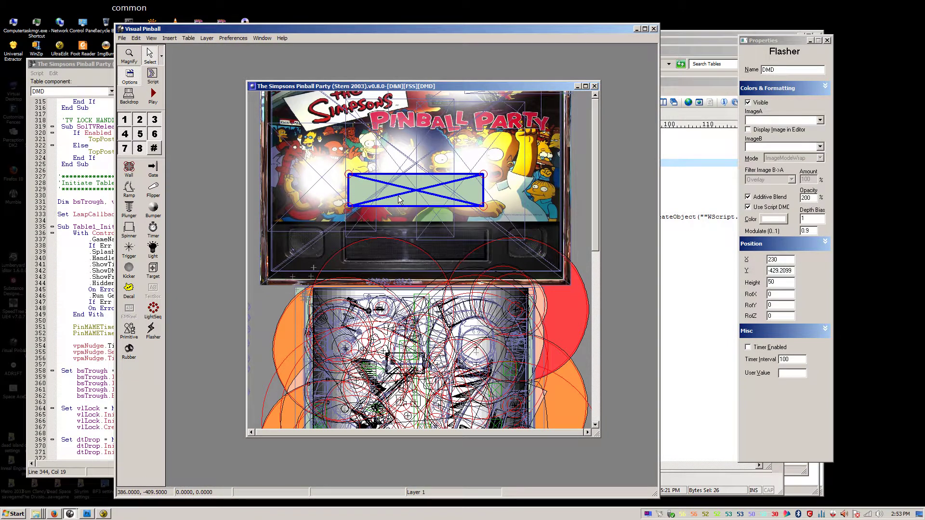
{"action": "left_click_drag", "start_coordinate": [402, 193], "coordinate": [398, 241]}
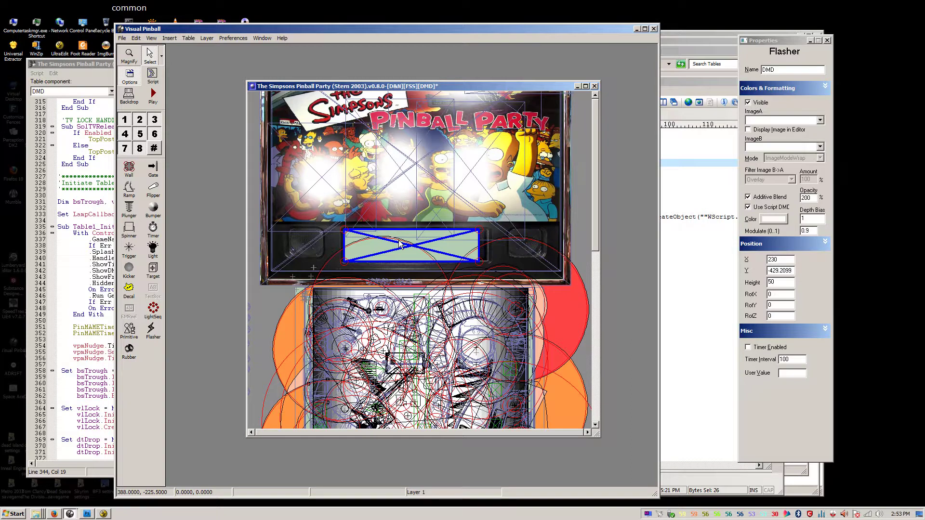
Widen the DMD flasher by moving both of its right-hand control points to about X 772.
{"action": "left_click", "coordinate": [480, 230]}
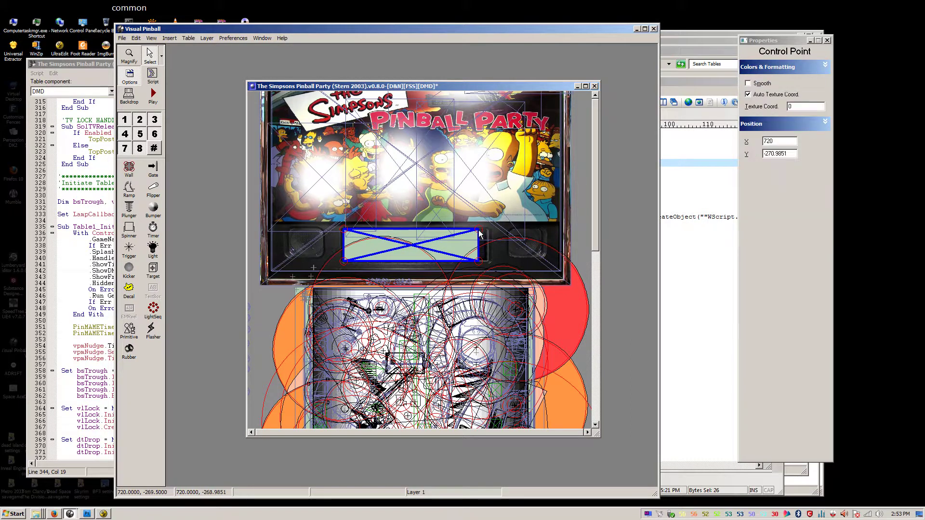
{"action": "left_click", "coordinate": [480, 262], "text": "shift"}
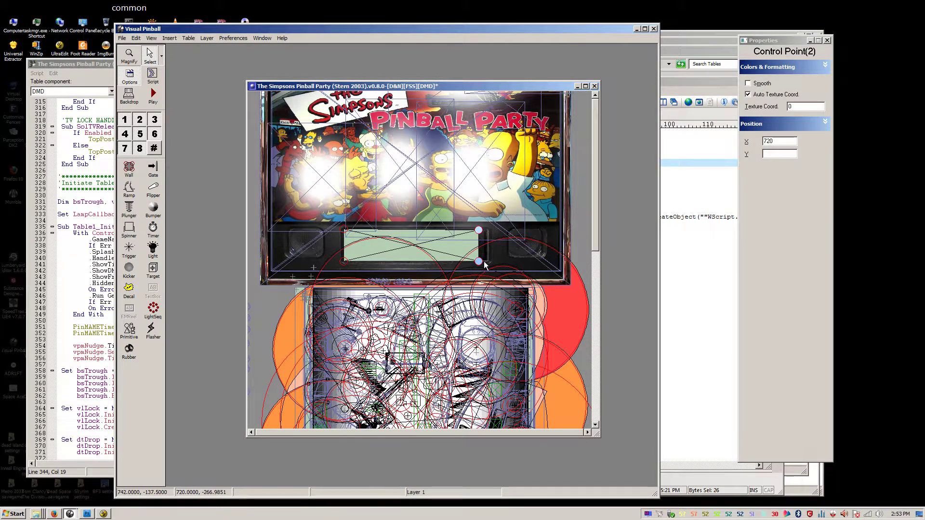
{"action": "left_click_drag", "start_coordinate": [482, 262], "coordinate": [491, 262]}
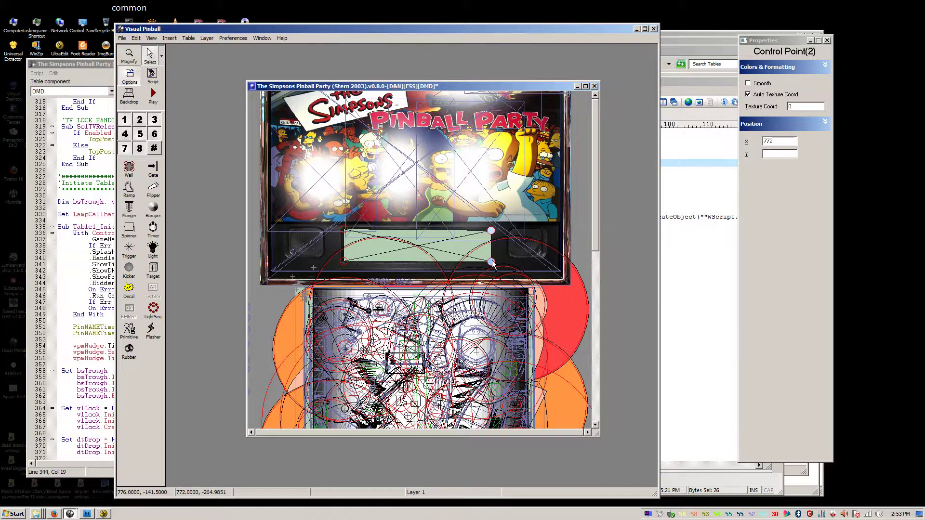
{"action": "left_click", "coordinate": [482, 236]}
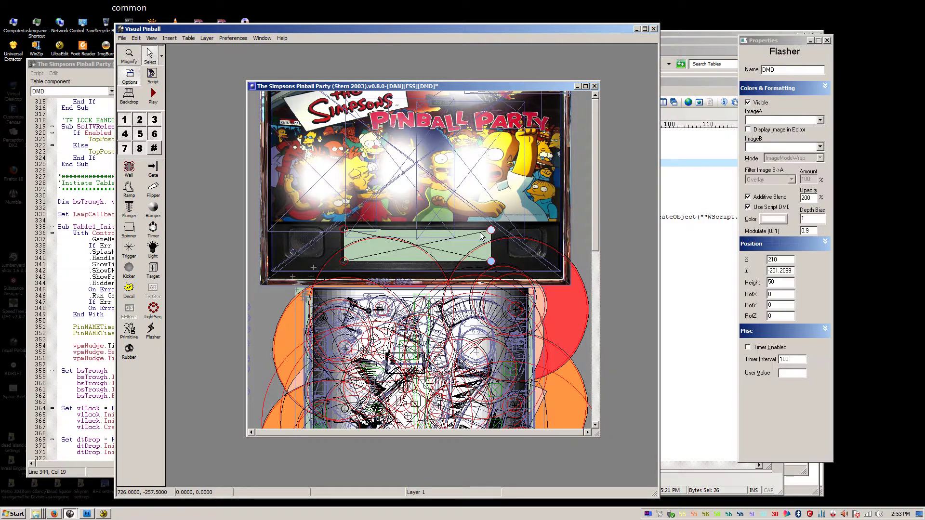
{"action": "left_click", "coordinate": [490, 231]}
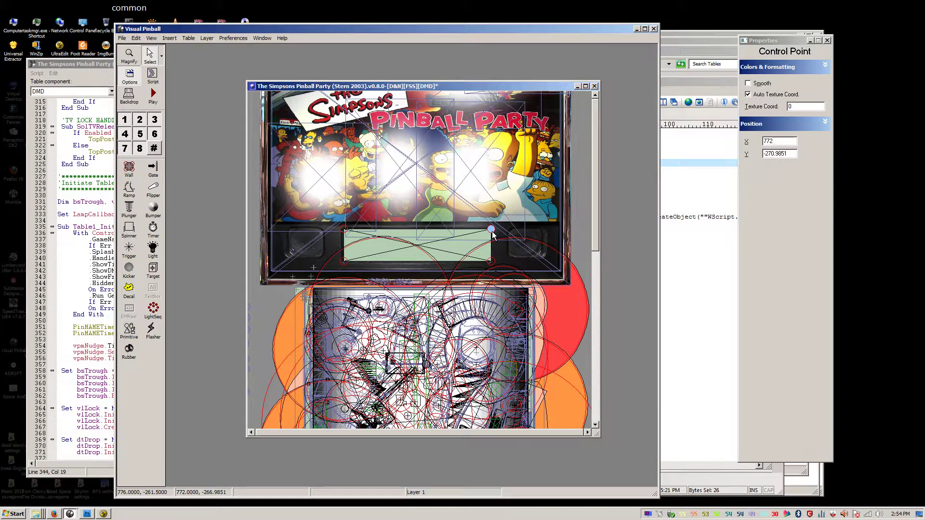
{"action": "left_click", "coordinate": [396, 253]}
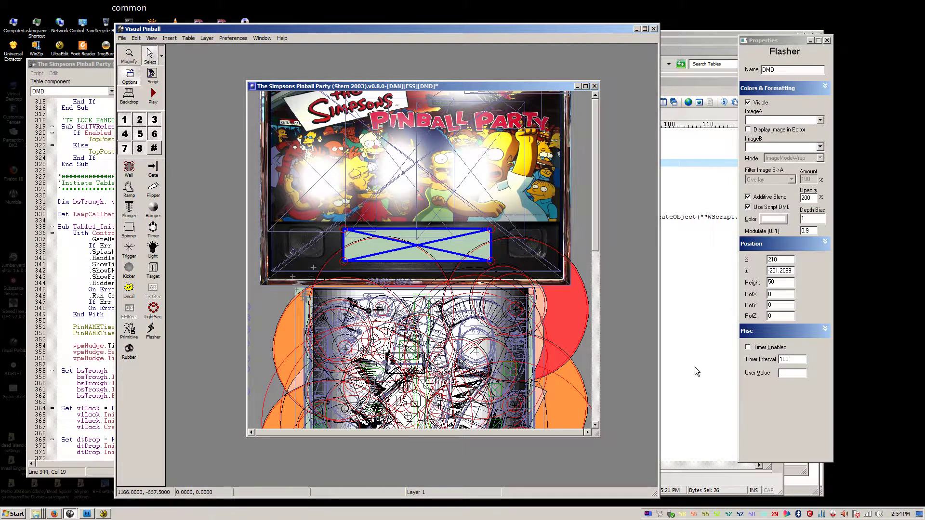
Uncomment the DMD x, y, height and rotx lines in Sub setup_backglass and save the table.
{"action": "left_click", "coordinate": [99, 233]}
{"action": "scroll", "coordinate": [125, 265], "scroll_direction": "down", "scroll_amount": 7}
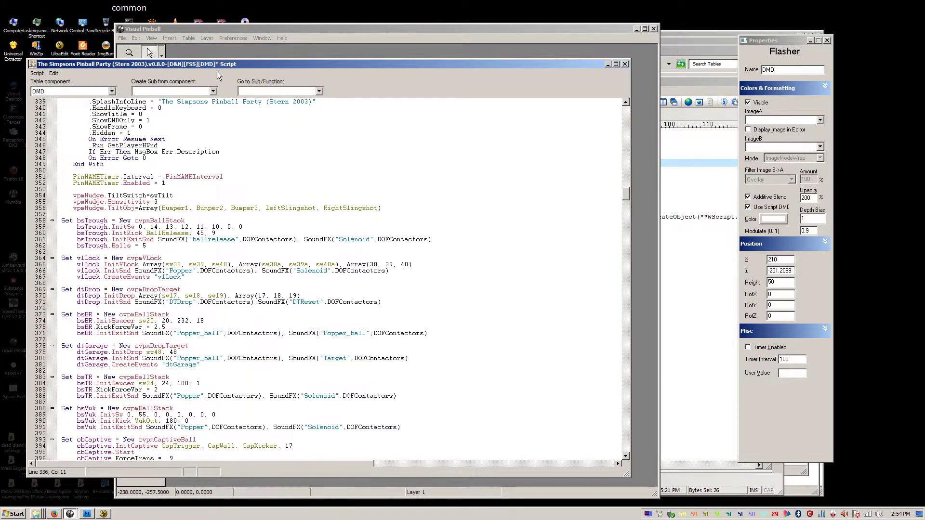
{"action": "left_click", "coordinate": [195, 183]}
{"action": "scroll", "coordinate": [188, 259], "scroll_direction": "down", "scroll_amount": 20}
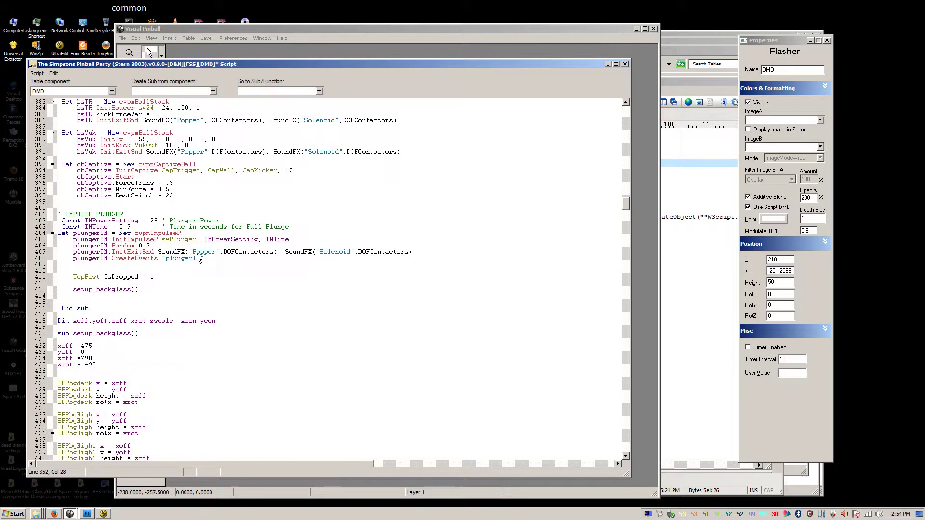
{"action": "scroll", "coordinate": [186, 244], "scroll_direction": "down", "scroll_amount": 10}
{"action": "left_click", "coordinate": [61, 226]}
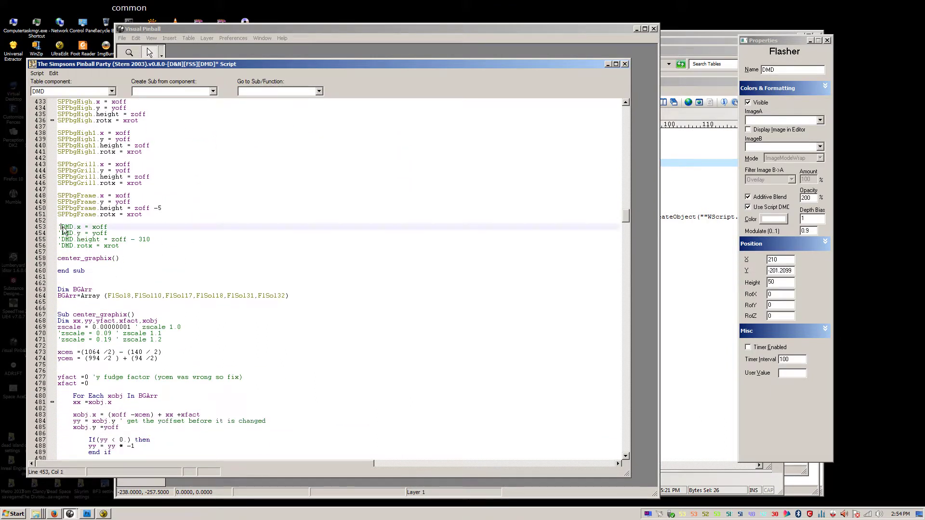
{"action": "key", "text": "Delete"}
{"action": "key", "text": "Down"}
{"action": "key", "text": "Delete"}
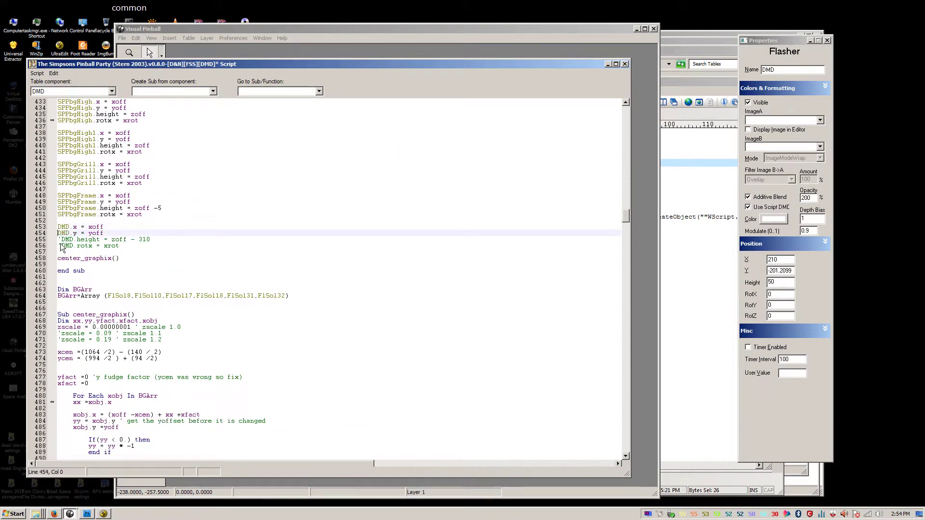
{"action": "key", "text": "Down"}
{"action": "key", "text": "Delete"}
{"action": "key", "text": "Down"}
{"action": "key", "text": "Delete"}
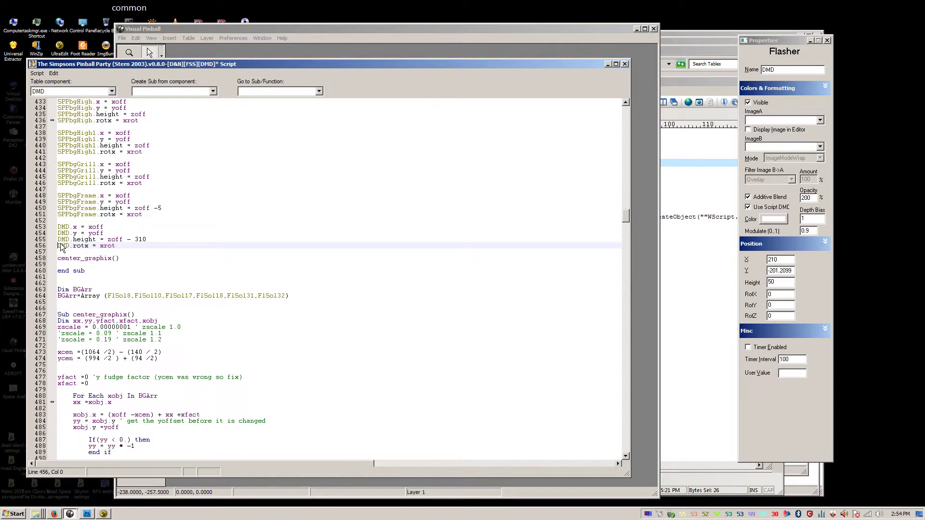
{"action": "scroll", "coordinate": [210, 257], "scroll_direction": "up", "scroll_amount": 2}
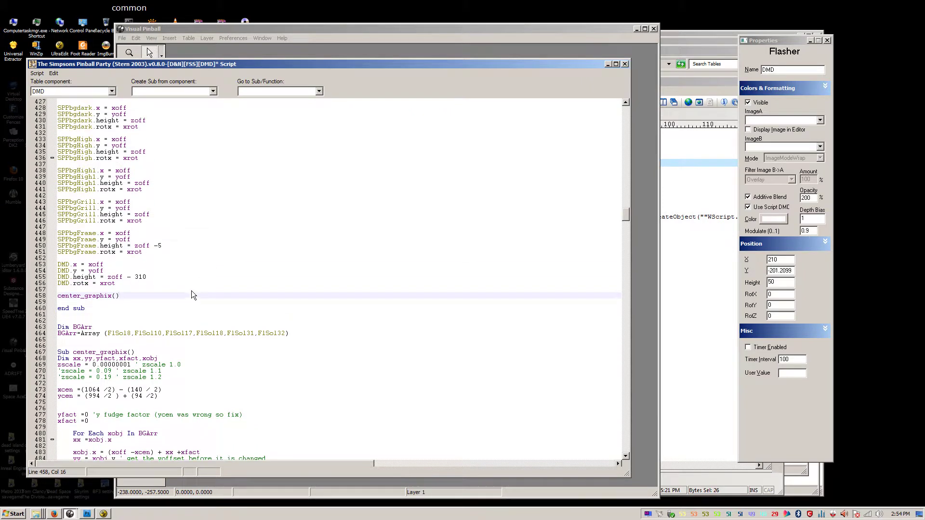
{"action": "double_click", "coordinate": [140, 276]}
{"action": "scroll", "coordinate": [167, 281], "scroll_direction": "up", "scroll_amount": 2}
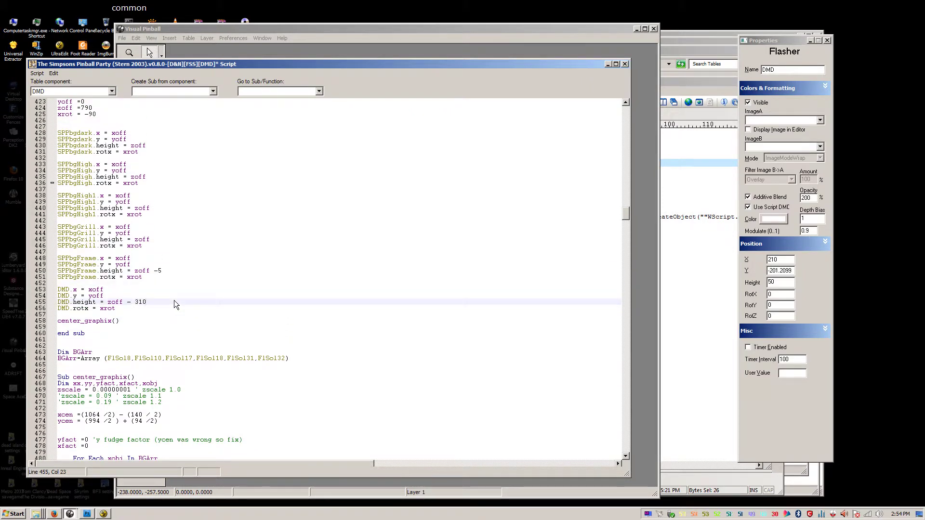
{"action": "key", "text": "ctrl+s"}
{"action": "left_click", "coordinate": [236, 259]}
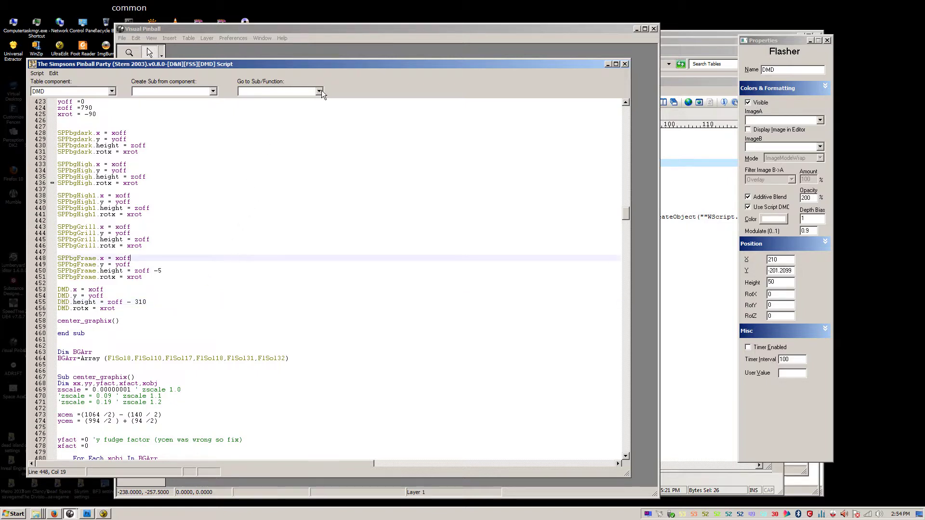
Test-play the table to check the DMD's placement on the speaker panel, and quit to the editor.
{"action": "left_click", "coordinate": [351, 38]}
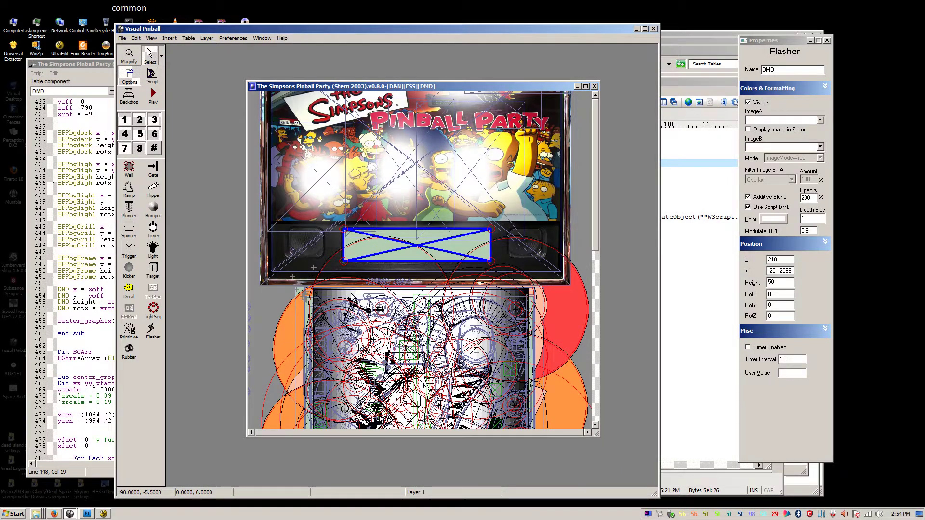
{"action": "key", "text": "F5"}
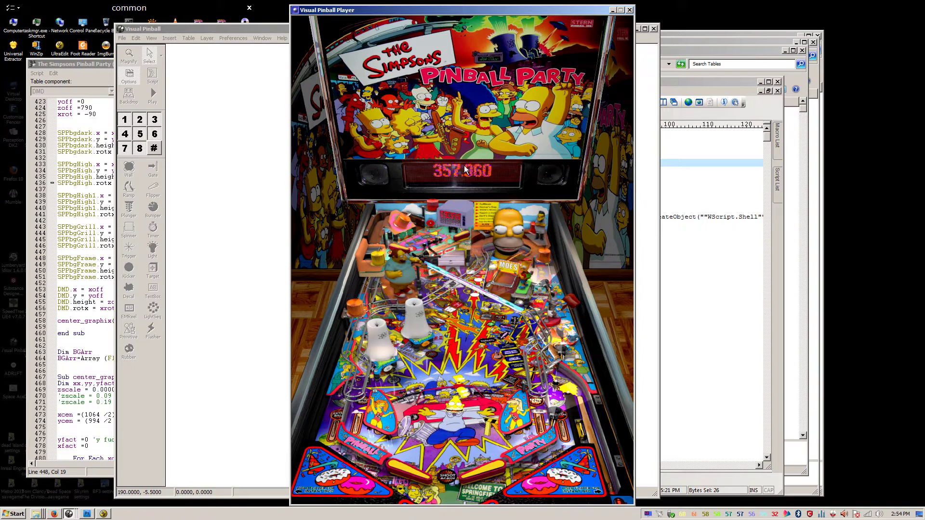
{"action": "right_click", "coordinate": [434, 223]}
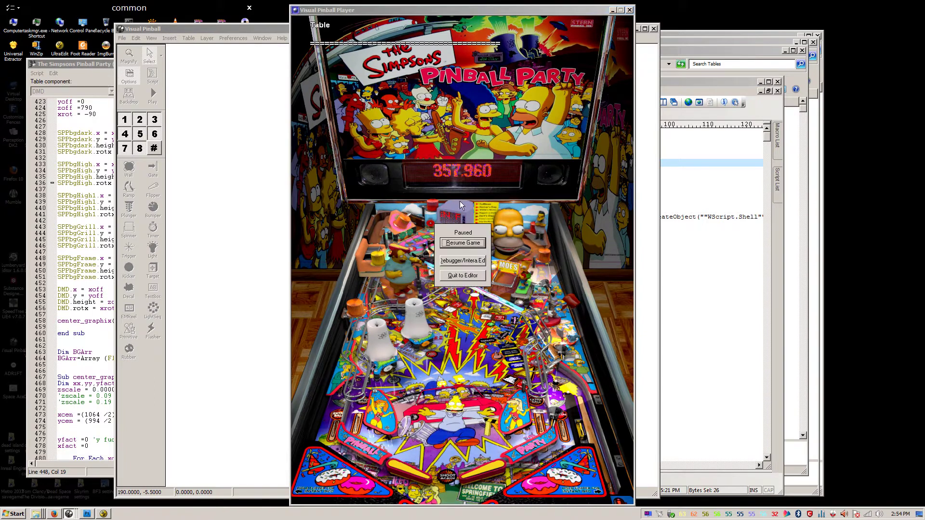
{"action": "left_click", "coordinate": [458, 282]}
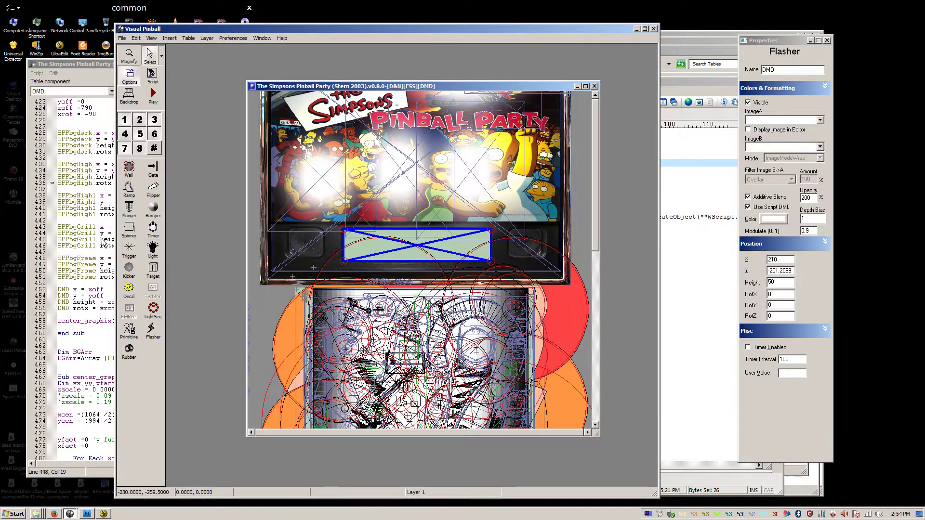
Set DMD.height to zoff - 280 in Sub setup_backglass and save the table.
{"action": "left_click", "coordinate": [128, 278]}
{"action": "left_click", "coordinate": [169, 271]}
{"action": "left_click", "coordinate": [146, 302]}
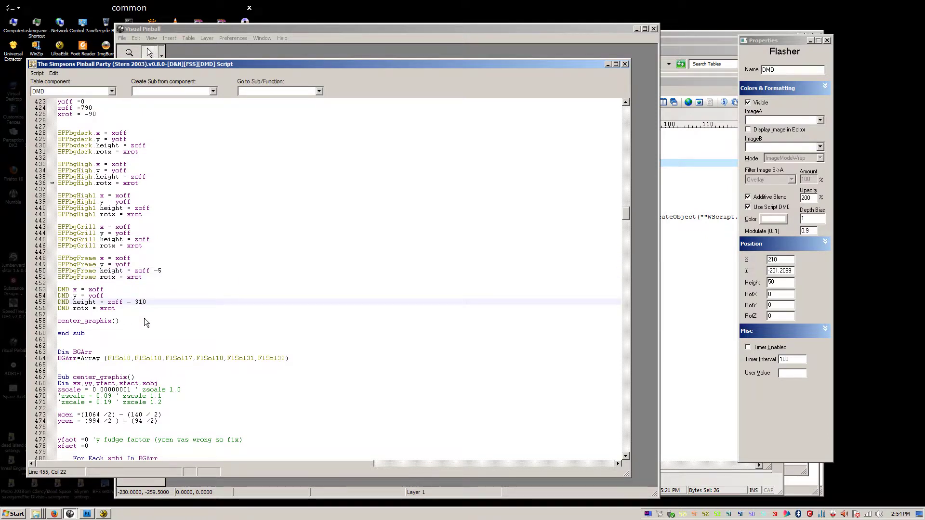
{"action": "key", "text": "Right"}
{"action": "key", "text": "BackSpace"}
{"action": "type", "text": "2"}
{"action": "key", "text": "ctrl+s"}
{"action": "left_click", "coordinate": [166, 336]}
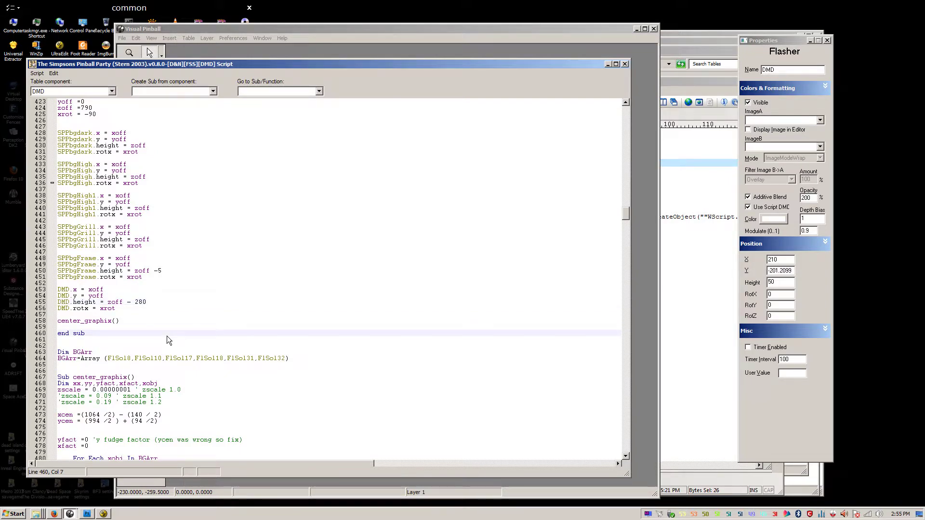
Run the table again to compare the DMD's new height with the display opening, and return to the editor.
{"action": "key", "text": "F5"}
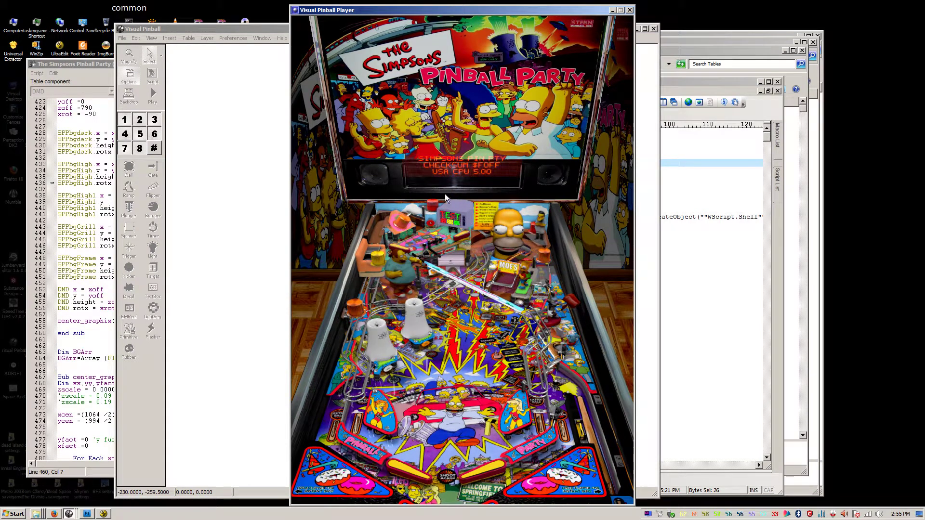
{"action": "key", "text": "Escape"}
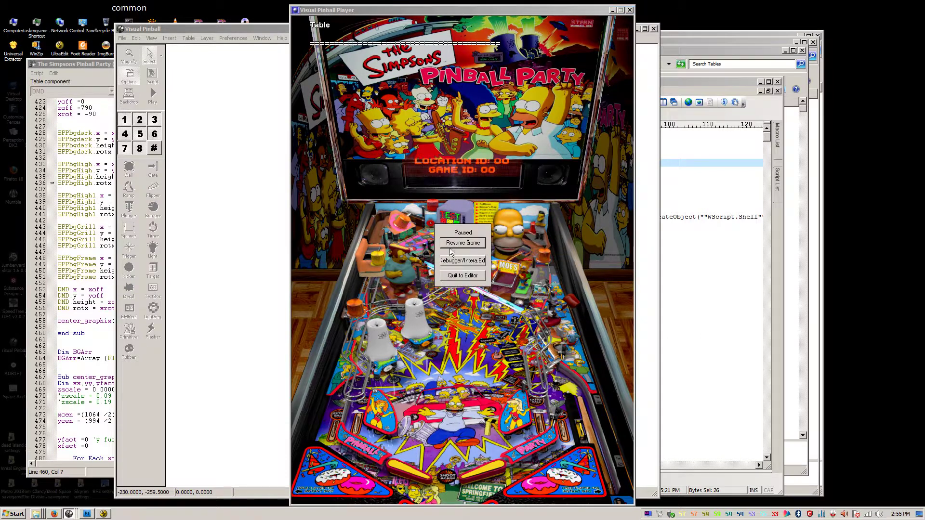
{"action": "left_click", "coordinate": [464, 276]}
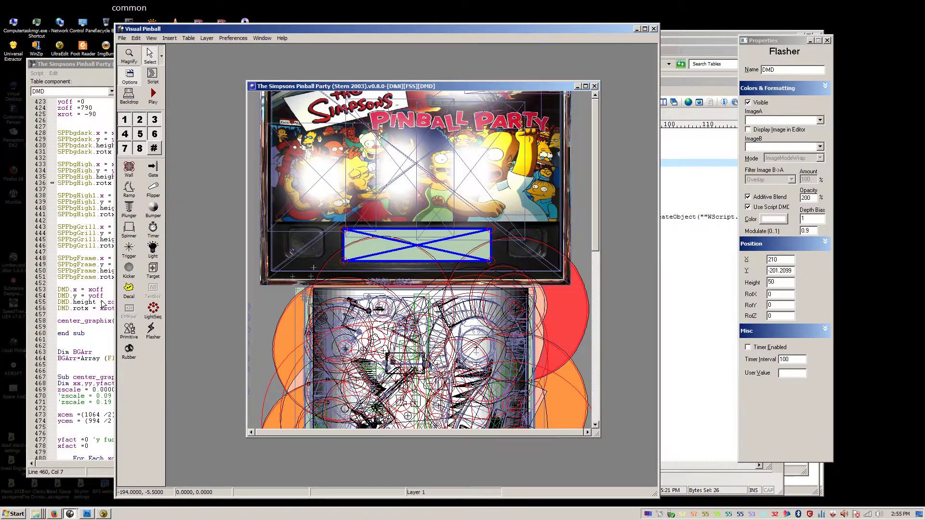
Set DMD.height to zoff - 330 in Sub setup_backglass and save the table.
{"action": "left_click", "coordinate": [102, 302]}
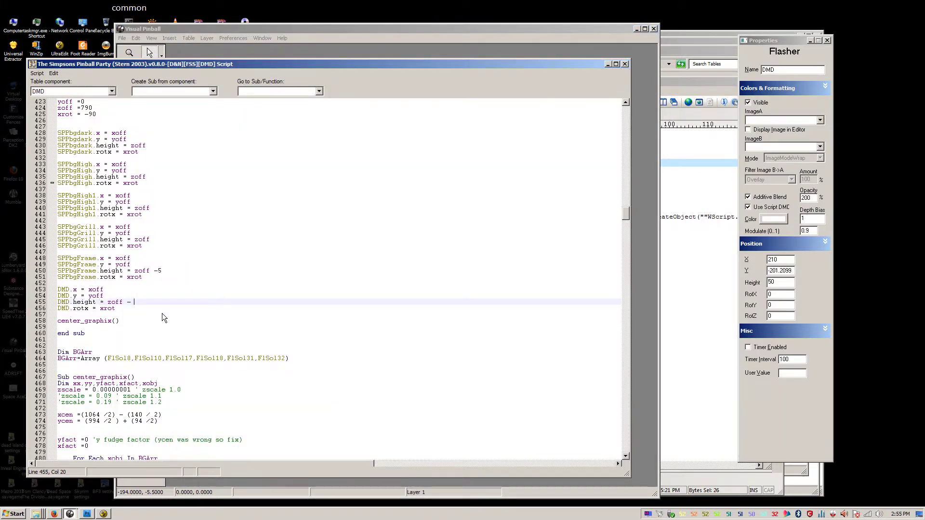
{"action": "key", "text": "Left"}
{"action": "key", "text": "BackSpace"}
{"action": "key", "text": "BackSpace"}
{"action": "type", "text": "31"}
{"action": "key", "text": "ctrl+s"}
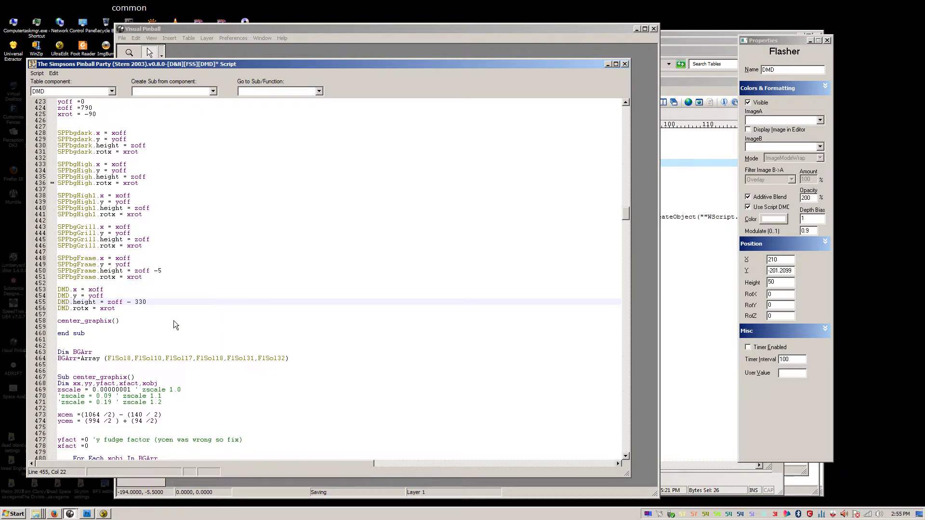
{"action": "left_click", "coordinate": [174, 326]}
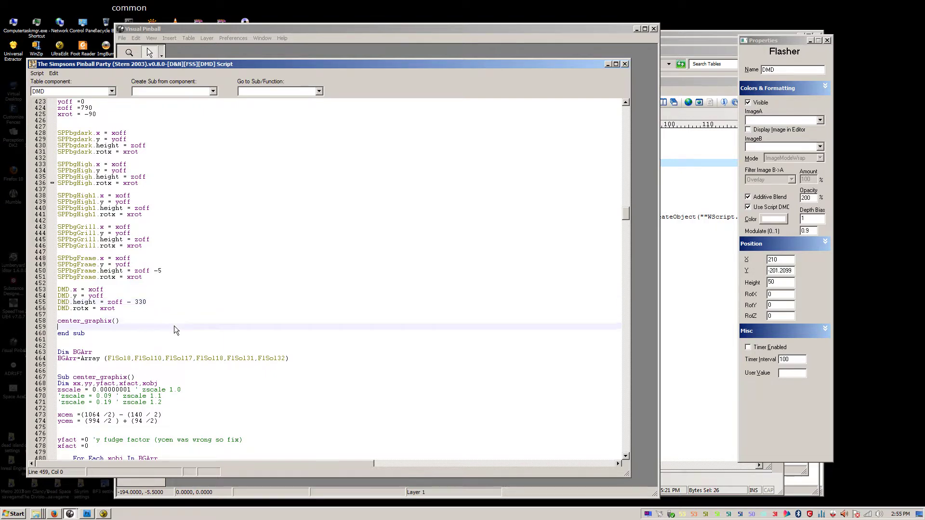
Run the table to check the DMD's height within the speaker panel opening, and quit to the editor.
{"action": "key", "text": "F5"}
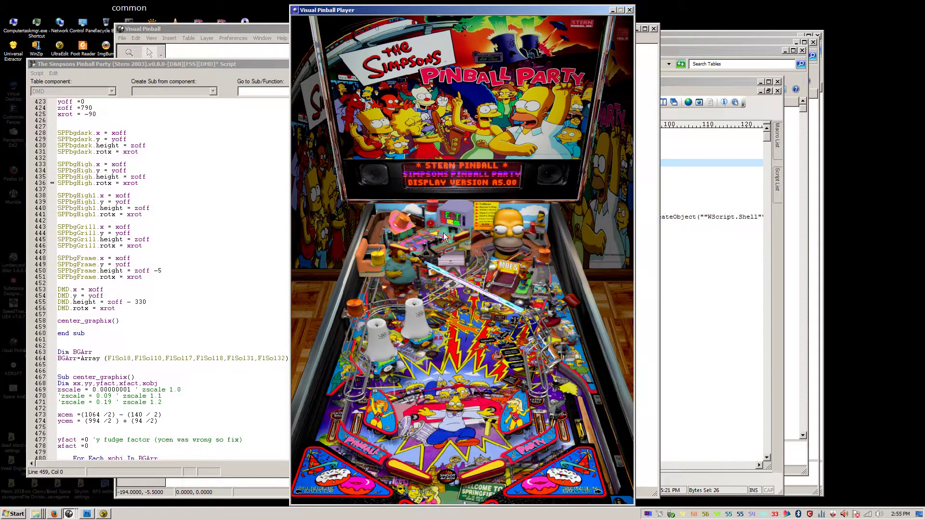
{"action": "key", "text": "Escape"}
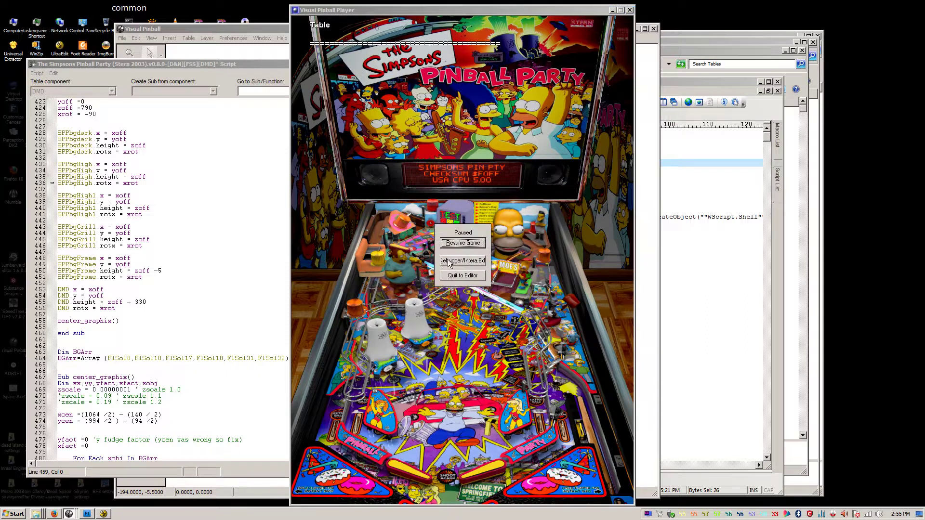
{"action": "left_click", "coordinate": [451, 279]}
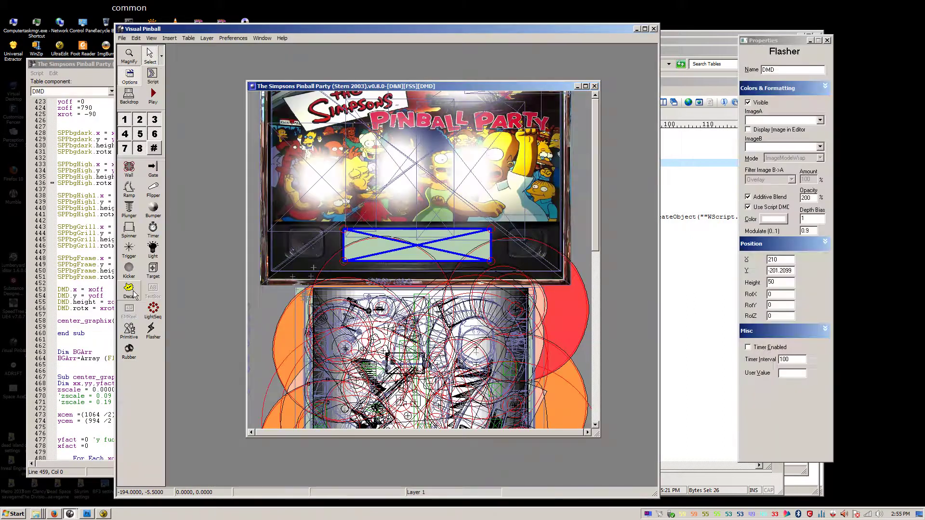
Set DMD.height to zoff - 335 in Sub setup_backglass and save the table.
{"action": "left_click", "coordinate": [99, 296]}
{"action": "left_click", "coordinate": [158, 302]}
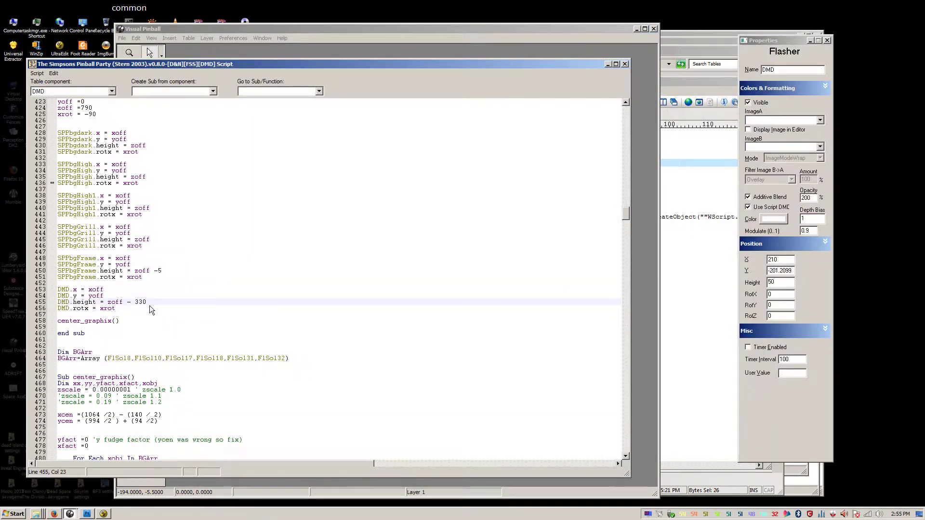
{"action": "key", "text": "Left"}
{"action": "type", "text": "5"}
{"action": "key", "text": "ctrl+s"}
Test-play the table to recheck the DMD's vertical fit in the display opening, and return to the editor.
{"action": "left_click", "coordinate": [339, 38]}
{"action": "key", "text": "F5"}
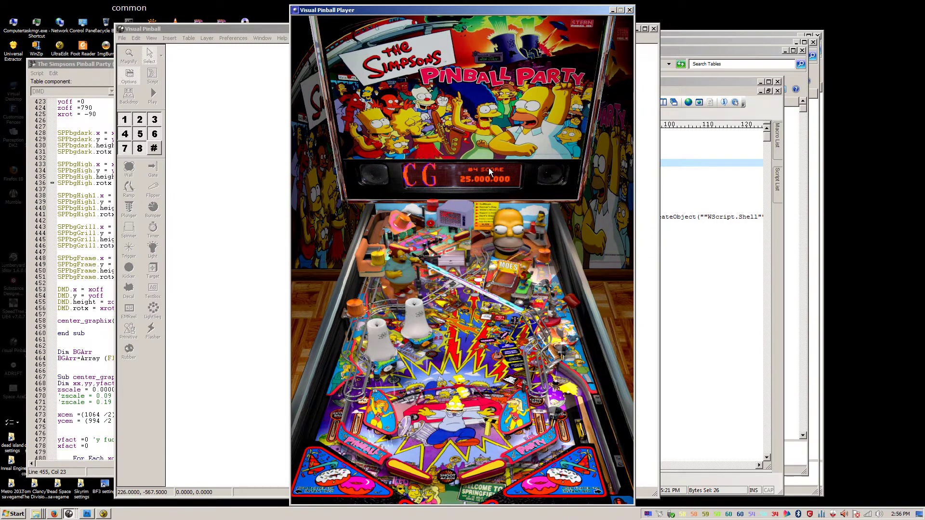
{"action": "key", "text": "Escape"}
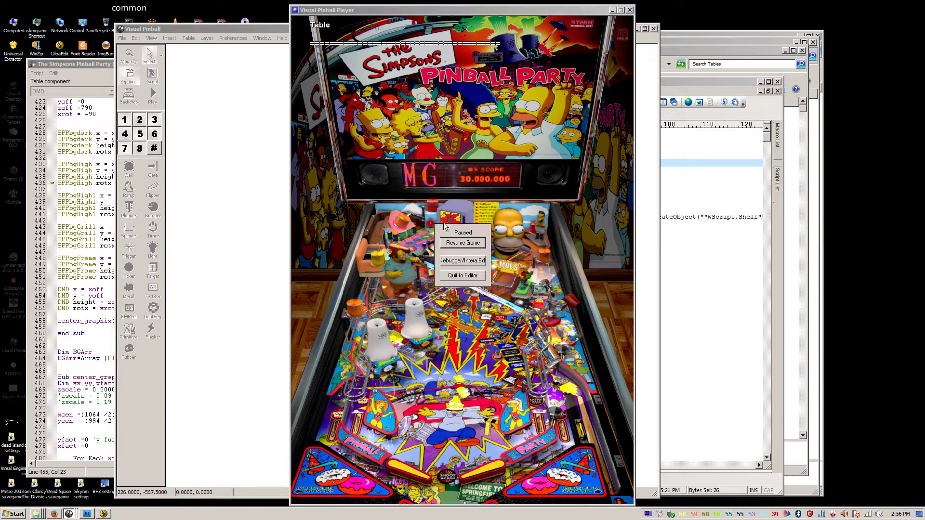
{"action": "left_click", "coordinate": [463, 275]}
Set DMD.height to zoff - 340 in Sub setup_backglass and save the table.
{"action": "left_click", "coordinate": [91, 246]}
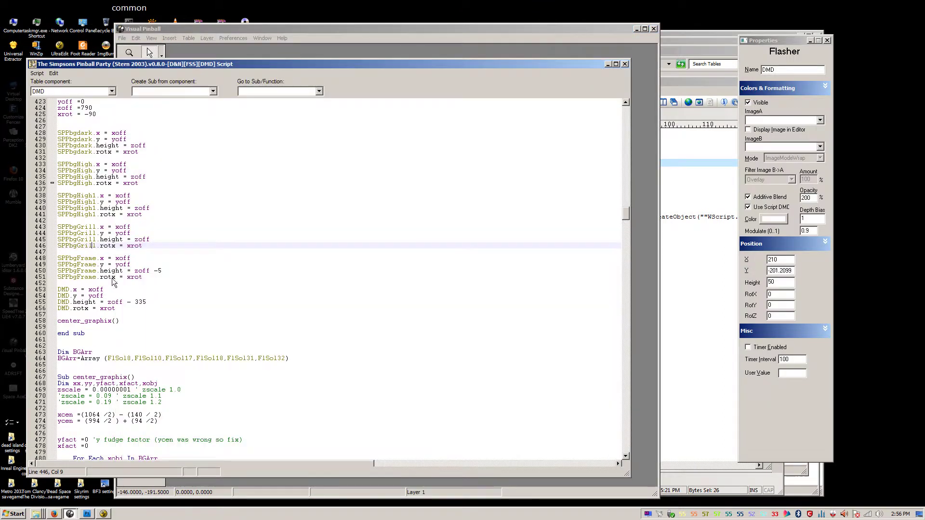
{"action": "double_click", "coordinate": [139, 303]}
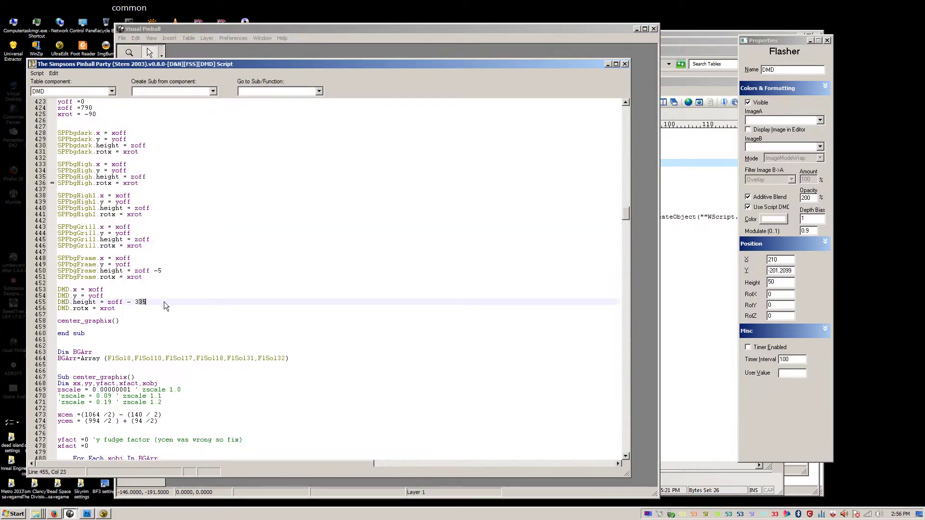
{"action": "type", "text": "40"}
{"action": "left_click", "coordinate": [202, 314]}
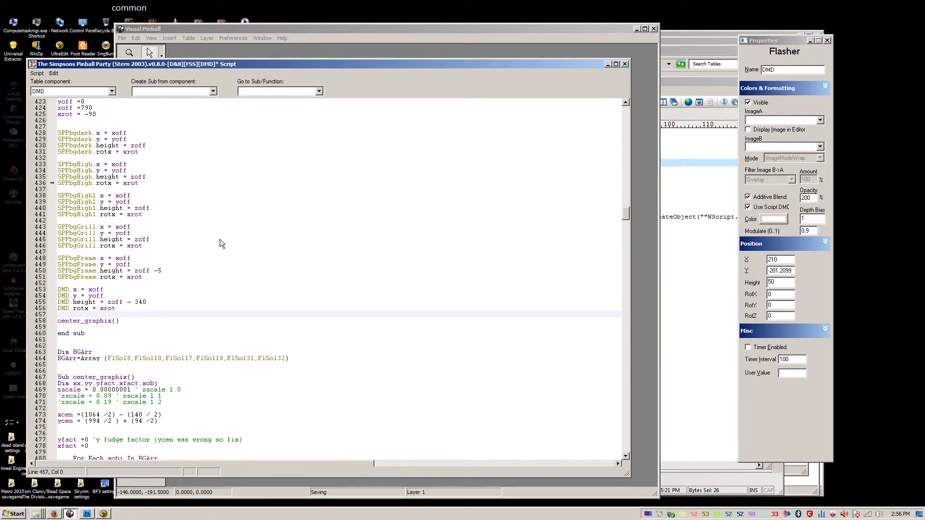
{"action": "left_click", "coordinate": [233, 215]}
Bring the table's layout window forward and maximize it within the editor.
{"action": "left_click", "coordinate": [330, 31]}
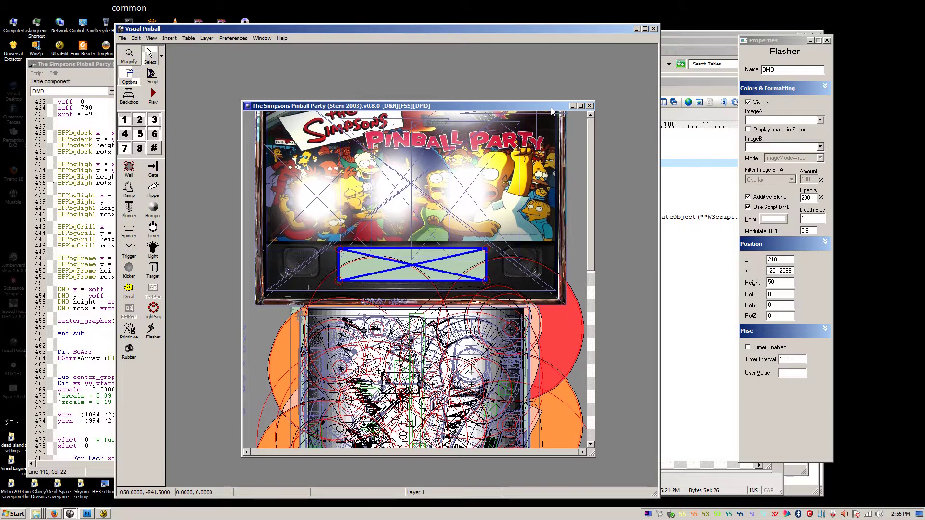
{"action": "left_click", "coordinate": [540, 138]}
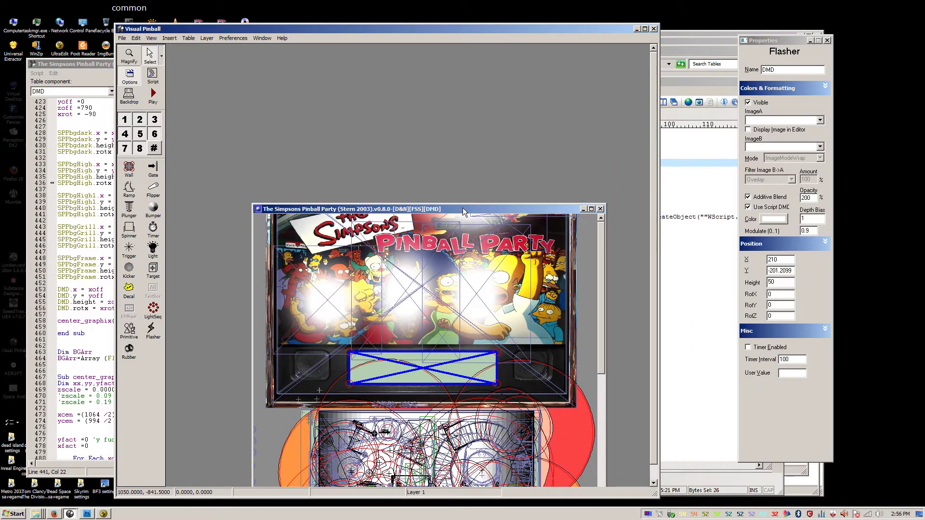
{"action": "left_click_drag", "start_coordinate": [463, 207], "coordinate": [436, 76]}
{"action": "double_click", "coordinate": [437, 76]}
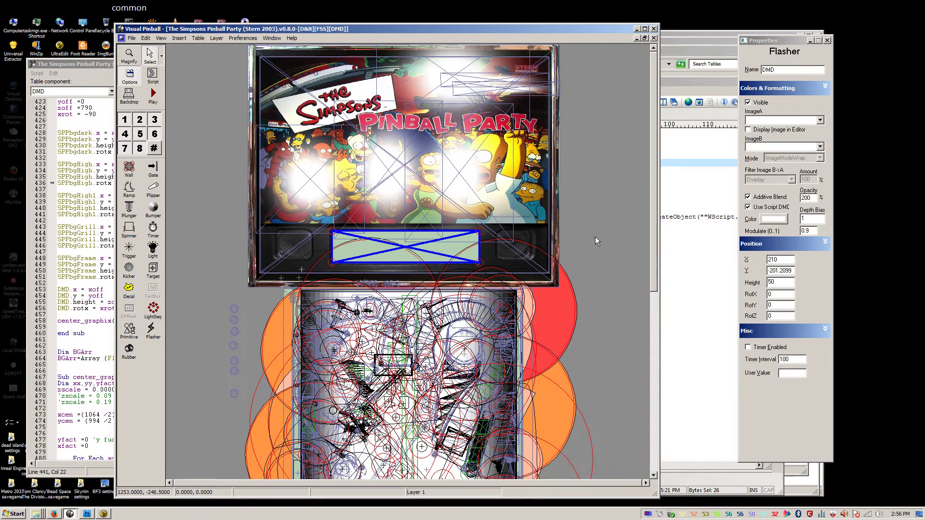
Darken the table by lowering its Night->Day cycle to about a quarter of the range, and run the table.
{"action": "left_click", "coordinate": [606, 229]}
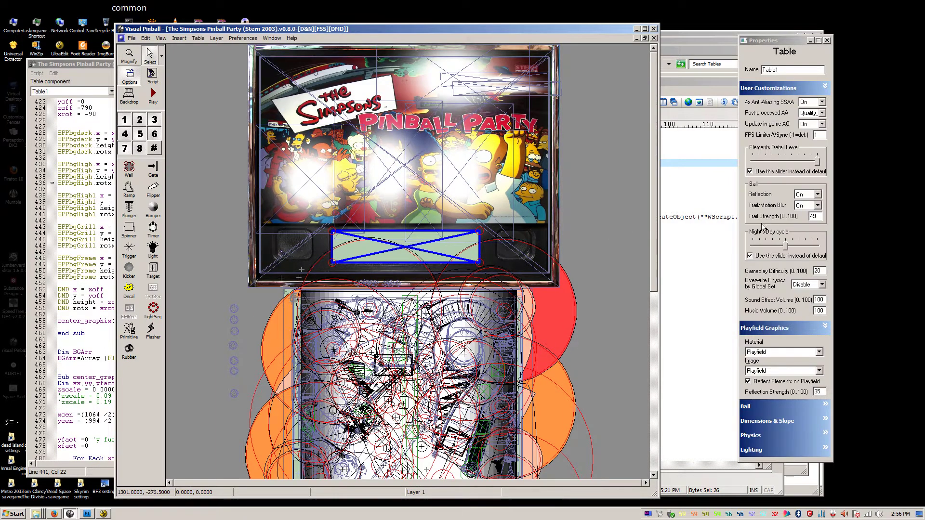
{"action": "left_click", "coordinate": [786, 248]}
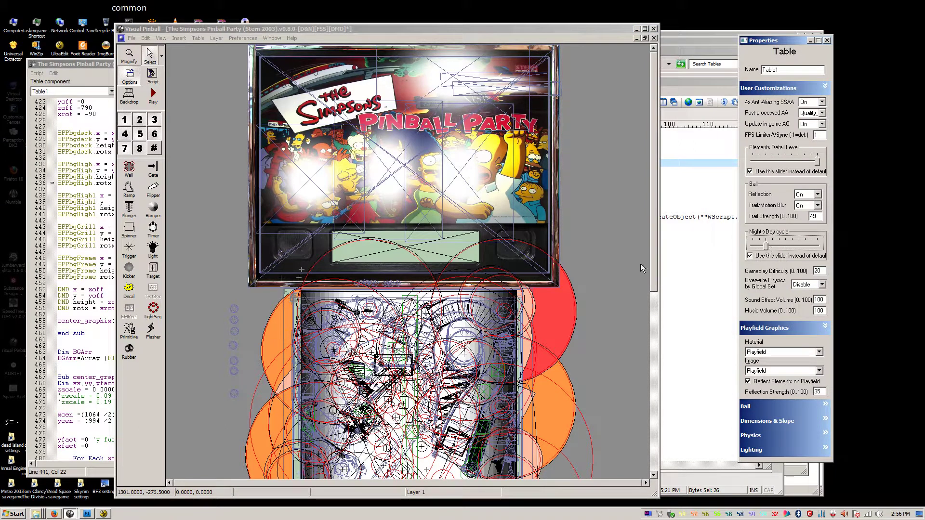
{"action": "left_click", "coordinate": [153, 96]}
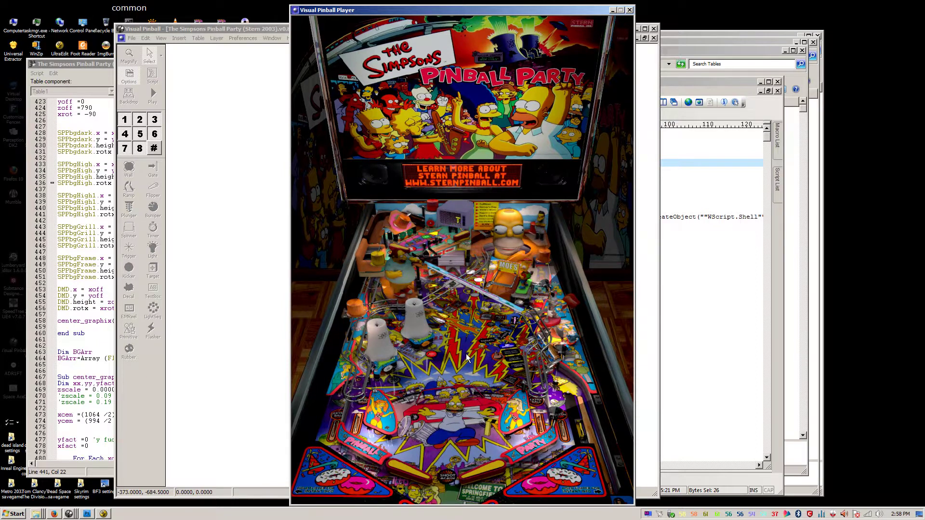
Start a game and play with both flippers to watch the colored DMD and backglass under the darker lighting.
{"action": "key", "text": "1"}
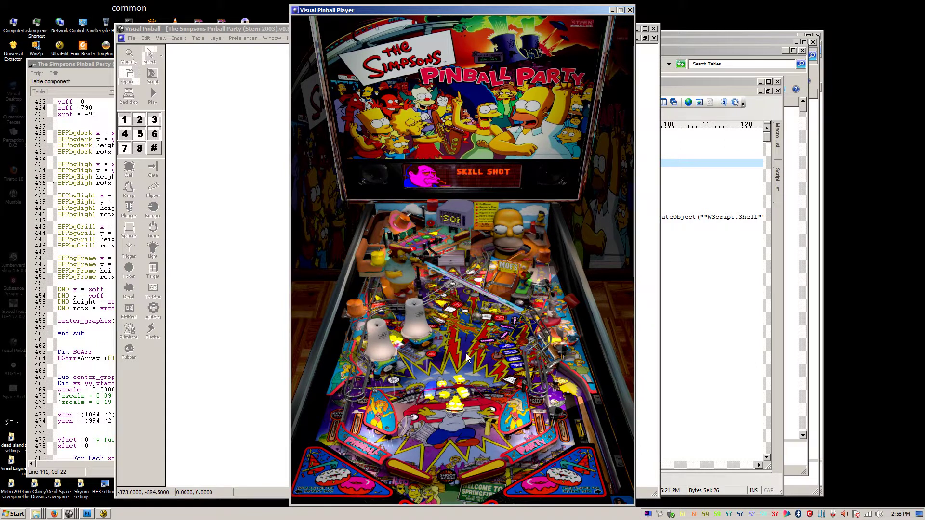
{"action": "key", "text": "Shift_R"}
{"action": "key", "text": "Shift_R"}
{"action": "key", "text": "Shift_L"}
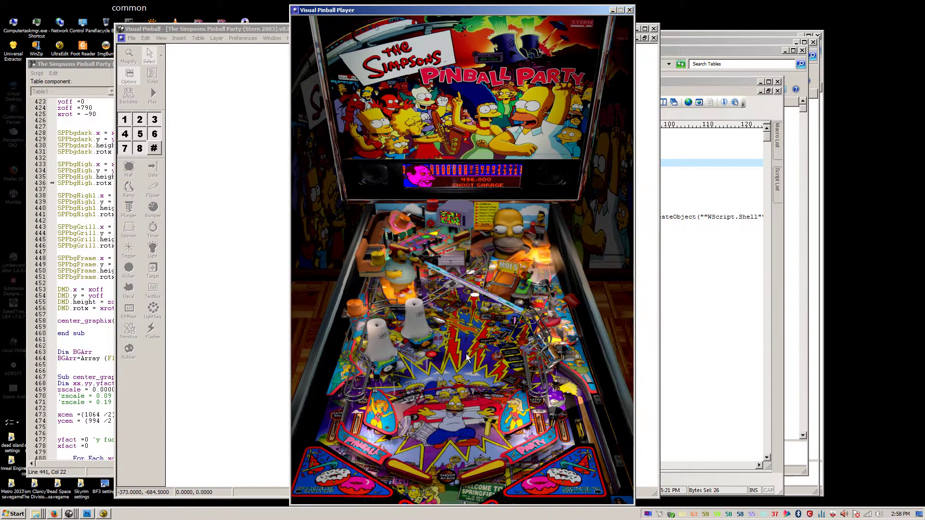
{"action": "key", "text": "Shift_R"}
{"action": "key", "text": "Shift_L"}
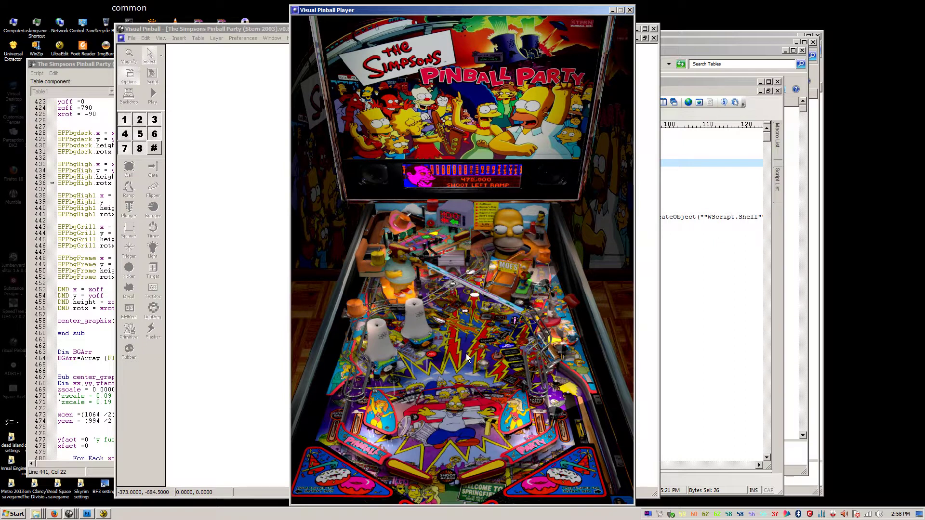
{"action": "key", "text": "Shift_L"}
{"action": "key", "text": "Shift_R"}
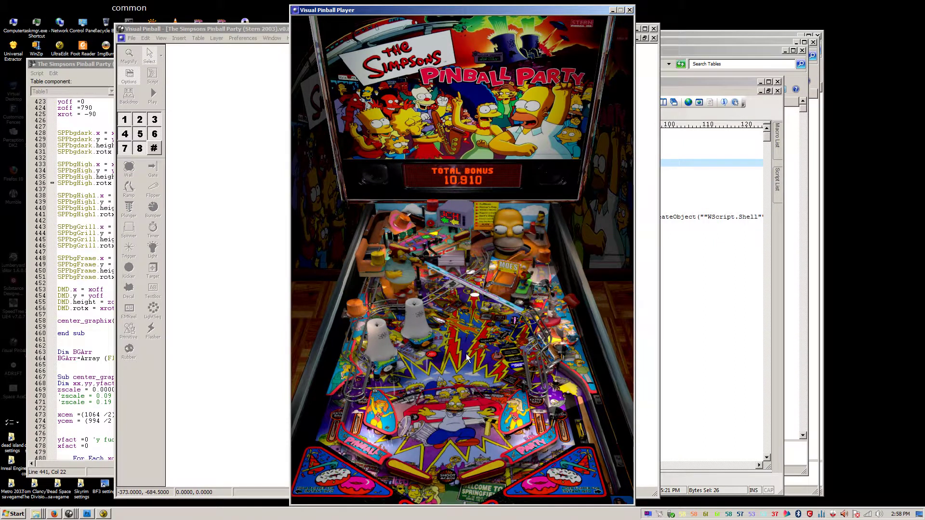
{"action": "key", "text": "Shift_L"}
{"action": "key", "text": "Shift_R"}
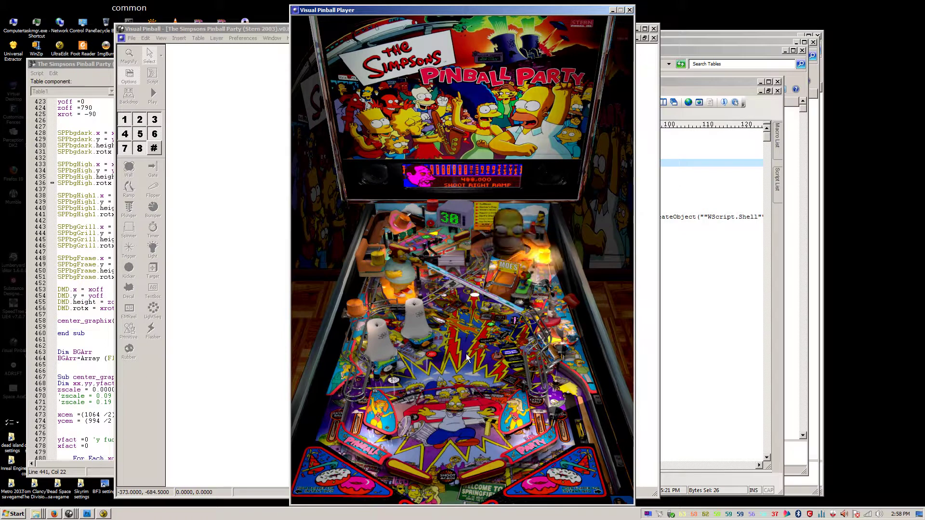
{"action": "key", "text": "Shift_R"}
{"action": "key", "text": "Shift_R"}
{"action": "key", "text": "Shift_L"}
{"action": "key", "text": "Shift_R"}
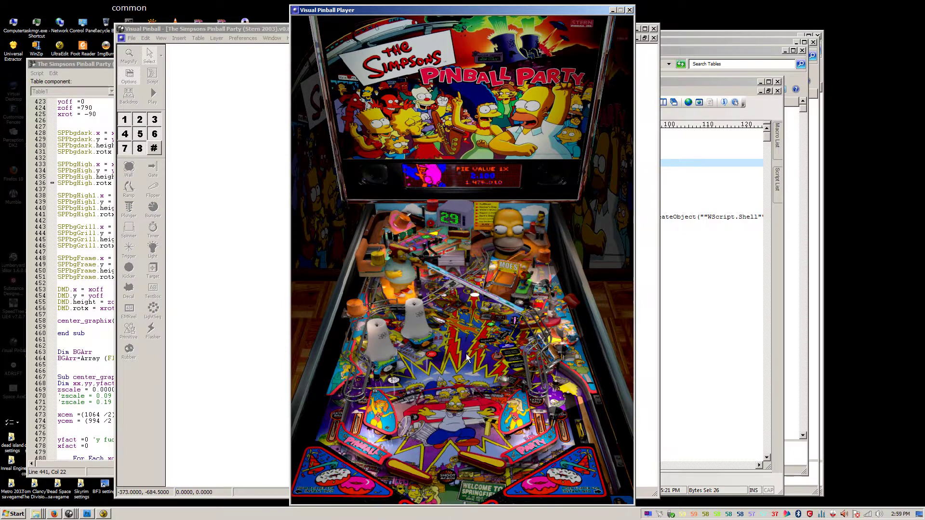
{"action": "key", "text": "Shift_L"}
{"action": "key", "text": "Shift_R"}
{"action": "key", "text": "Shift_R"}
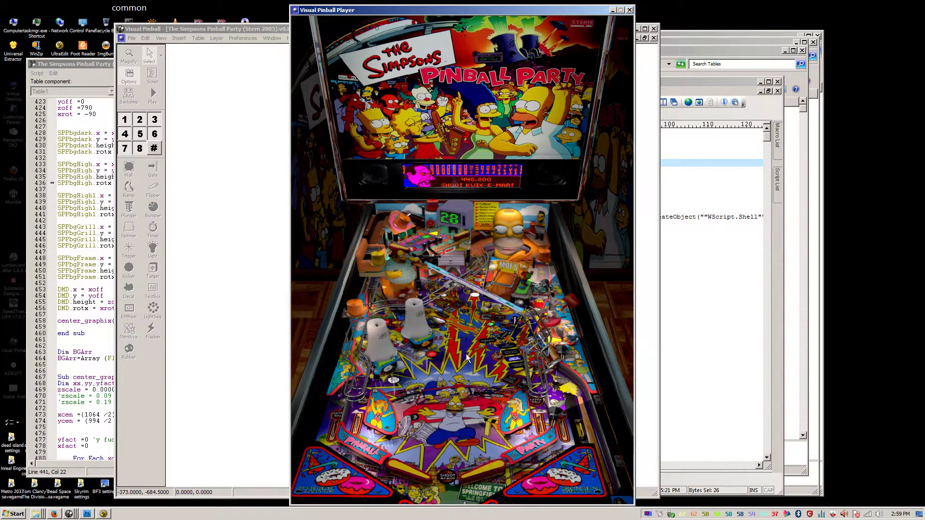
{"action": "key", "text": "Shift_R"}
{"action": "key", "text": "Shift_L"}
{"action": "key", "text": "Shift_R"}
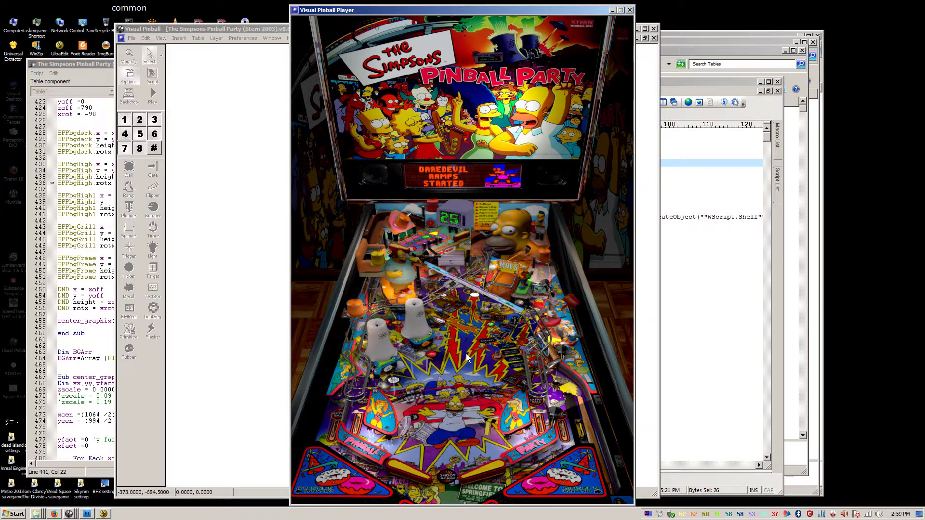
{"action": "key", "text": "Shift_L"}
{"action": "key", "text": "Shift_R"}
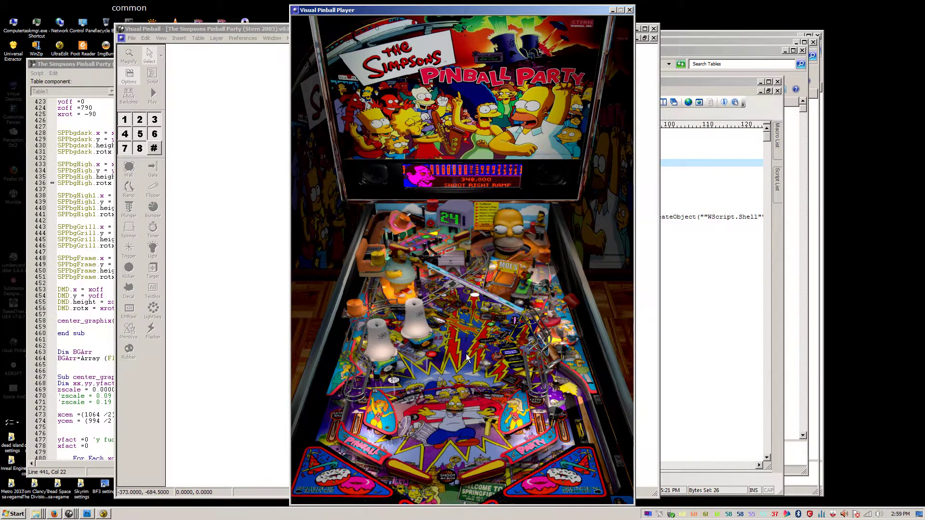